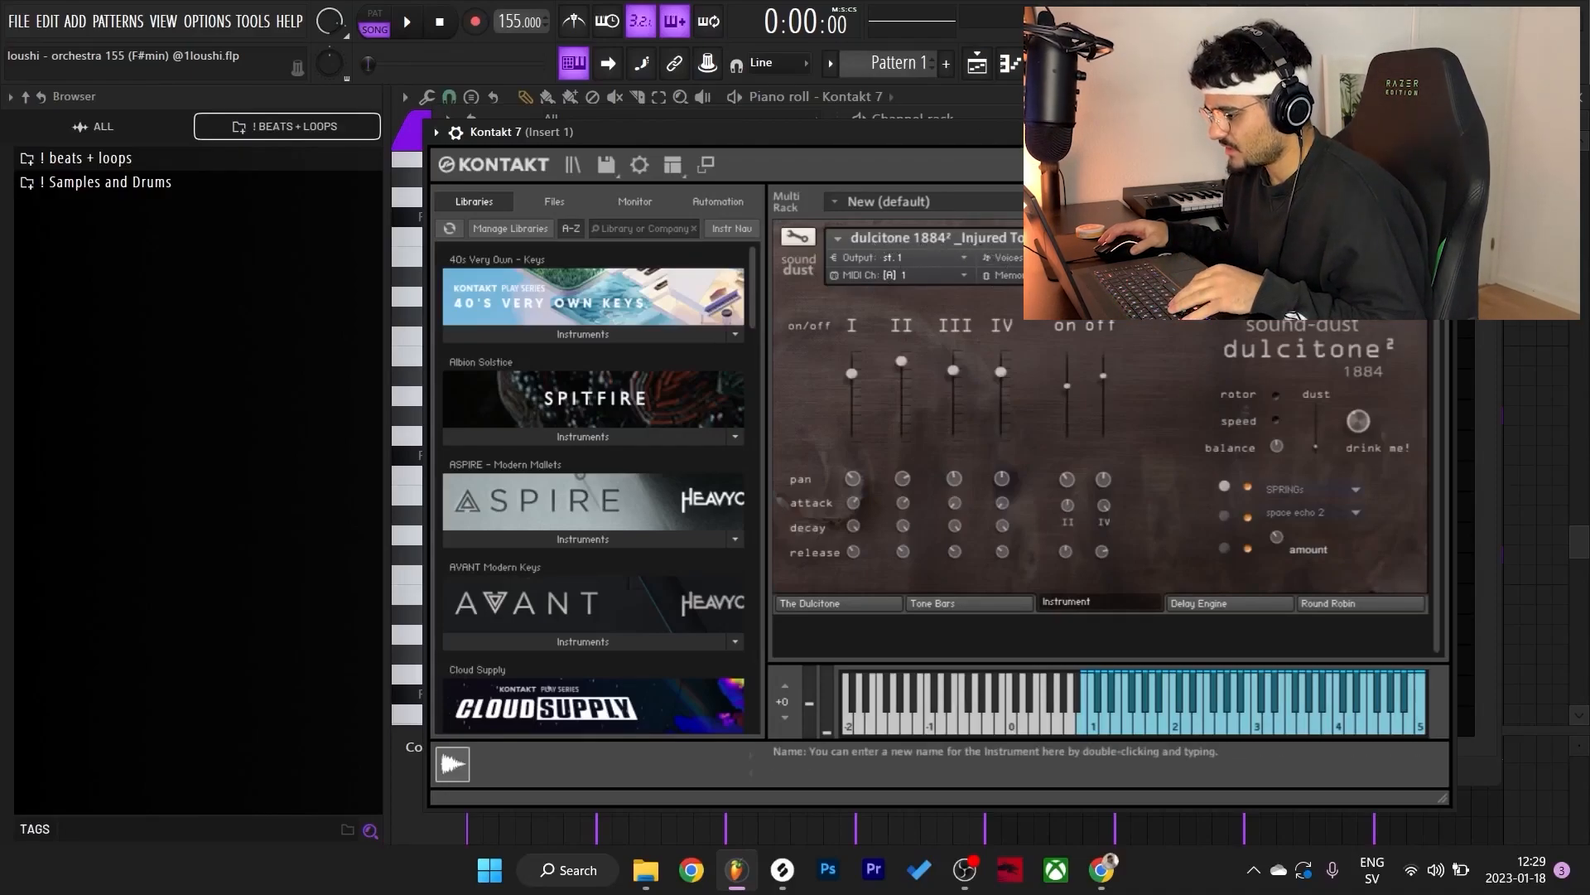
- Play back the chord notes of the first Kontakt 7 channel in the piano roll
{"action": "left_click", "coordinate": [1437, 132]}
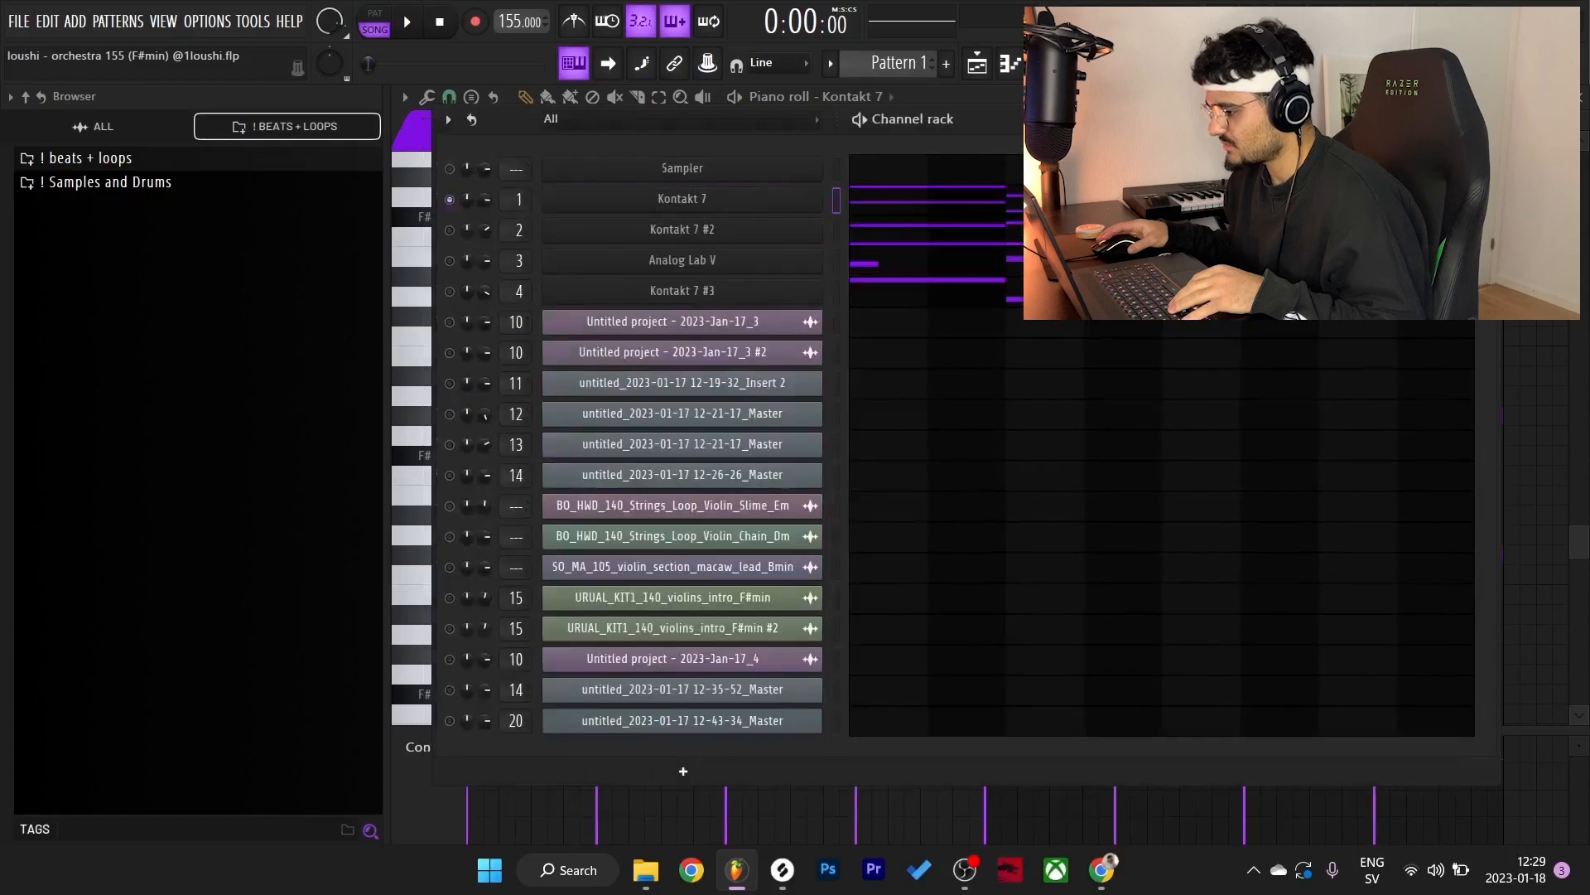
{"action": "left_click", "coordinate": [890, 203]}
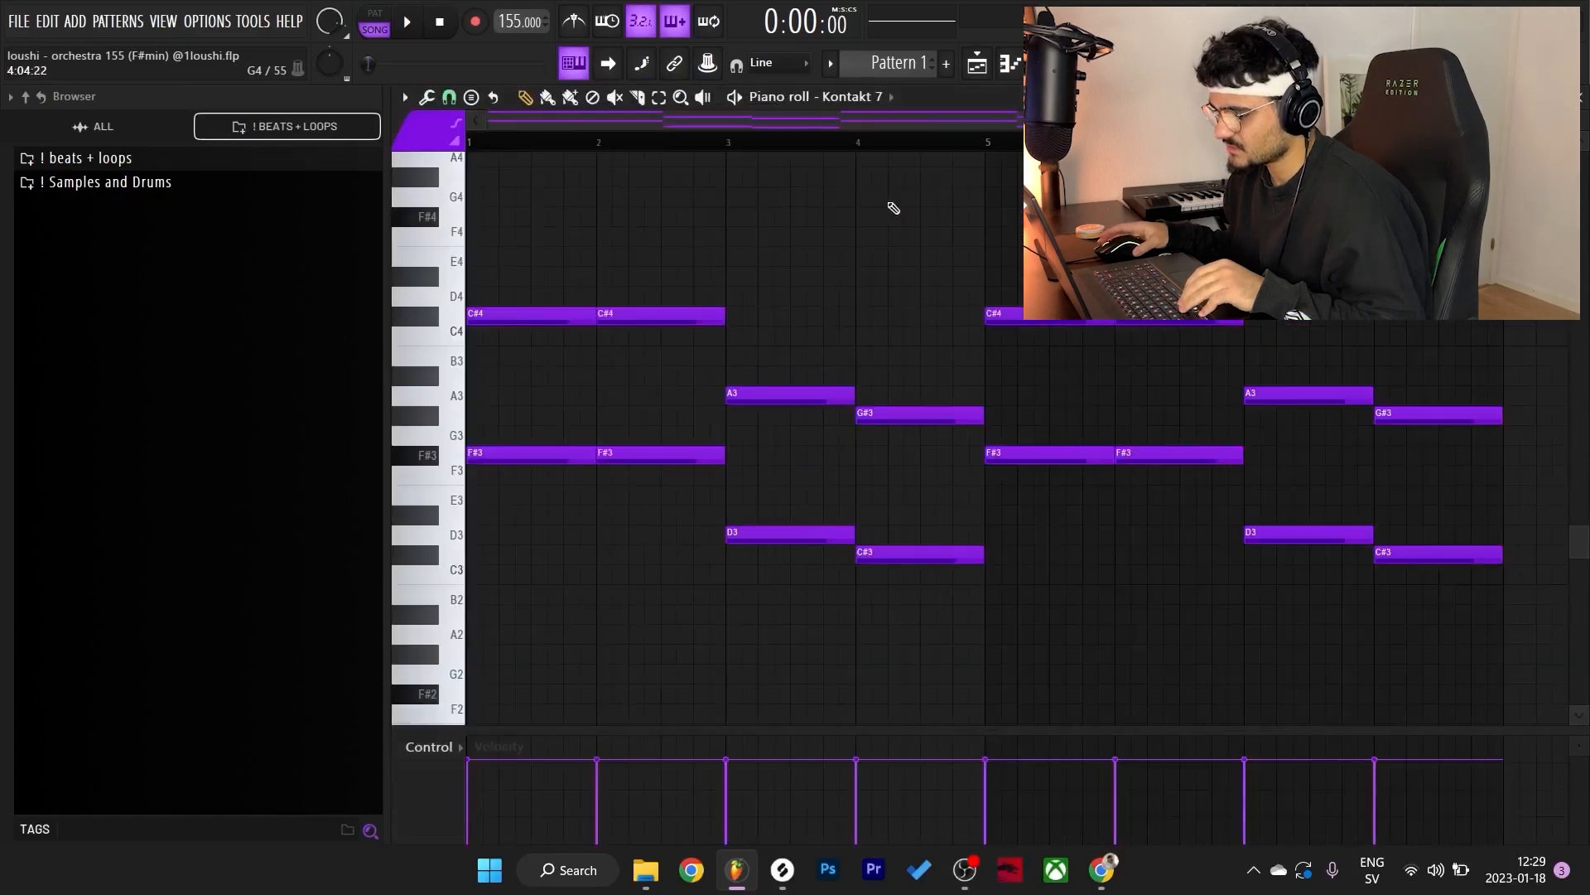
{"action": "scroll", "coordinate": [748, 232], "scroll_direction": "down", "scroll_amount": 2}
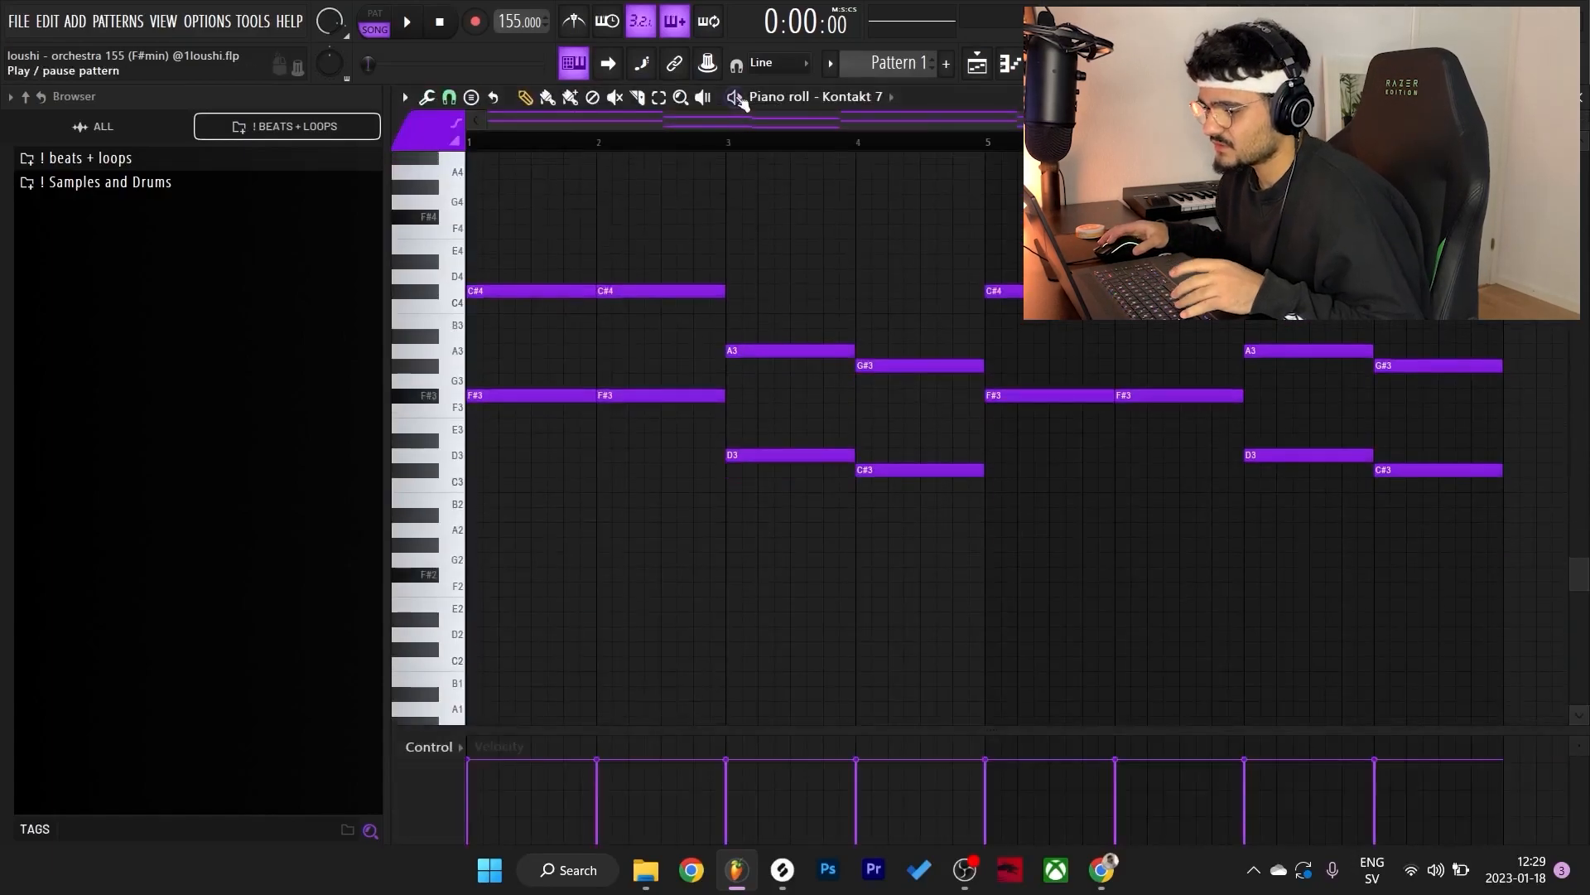
{"action": "left_click_drag", "start_coordinate": [694, 432], "coordinate": [439, 237]}
{"action": "left_click_drag", "start_coordinate": [538, 241], "coordinate": [979, 530]}
{"action": "left_click", "coordinate": [957, 528], "text": "ctrl"}
{"action": "scroll", "coordinate": [788, 547], "scroll_direction": "up", "scroll_amount": 3}
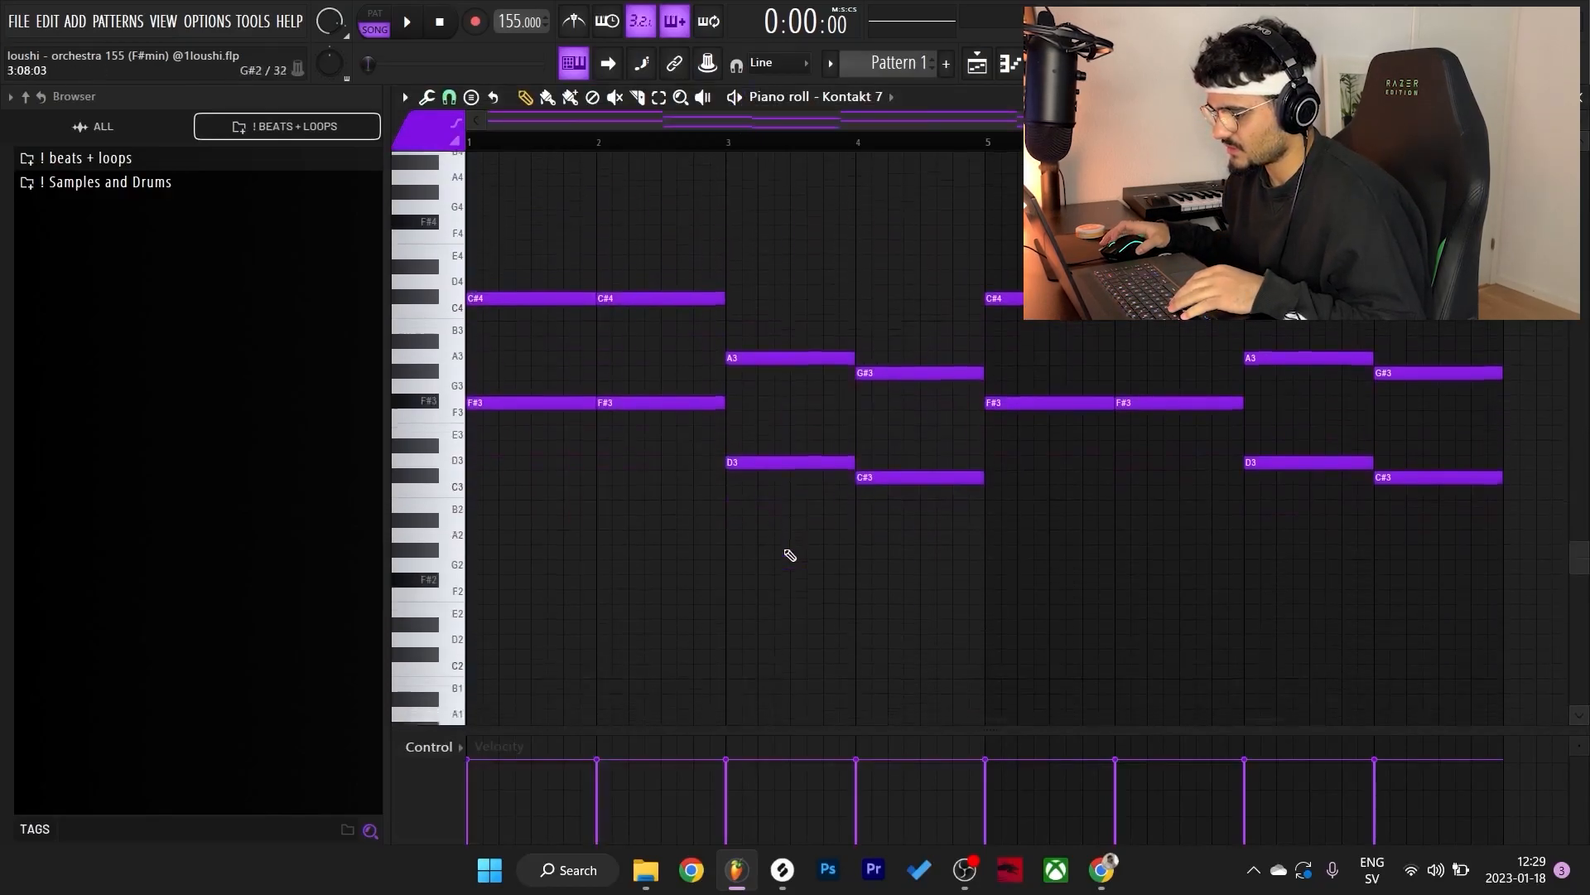
{"action": "scroll", "coordinate": [783, 535], "scroll_direction": "up", "scroll_amount": 2}
{"action": "scroll", "coordinate": [787, 331], "scroll_direction": "down", "scroll_amount": 1}
{"action": "left_click", "coordinate": [734, 98]}
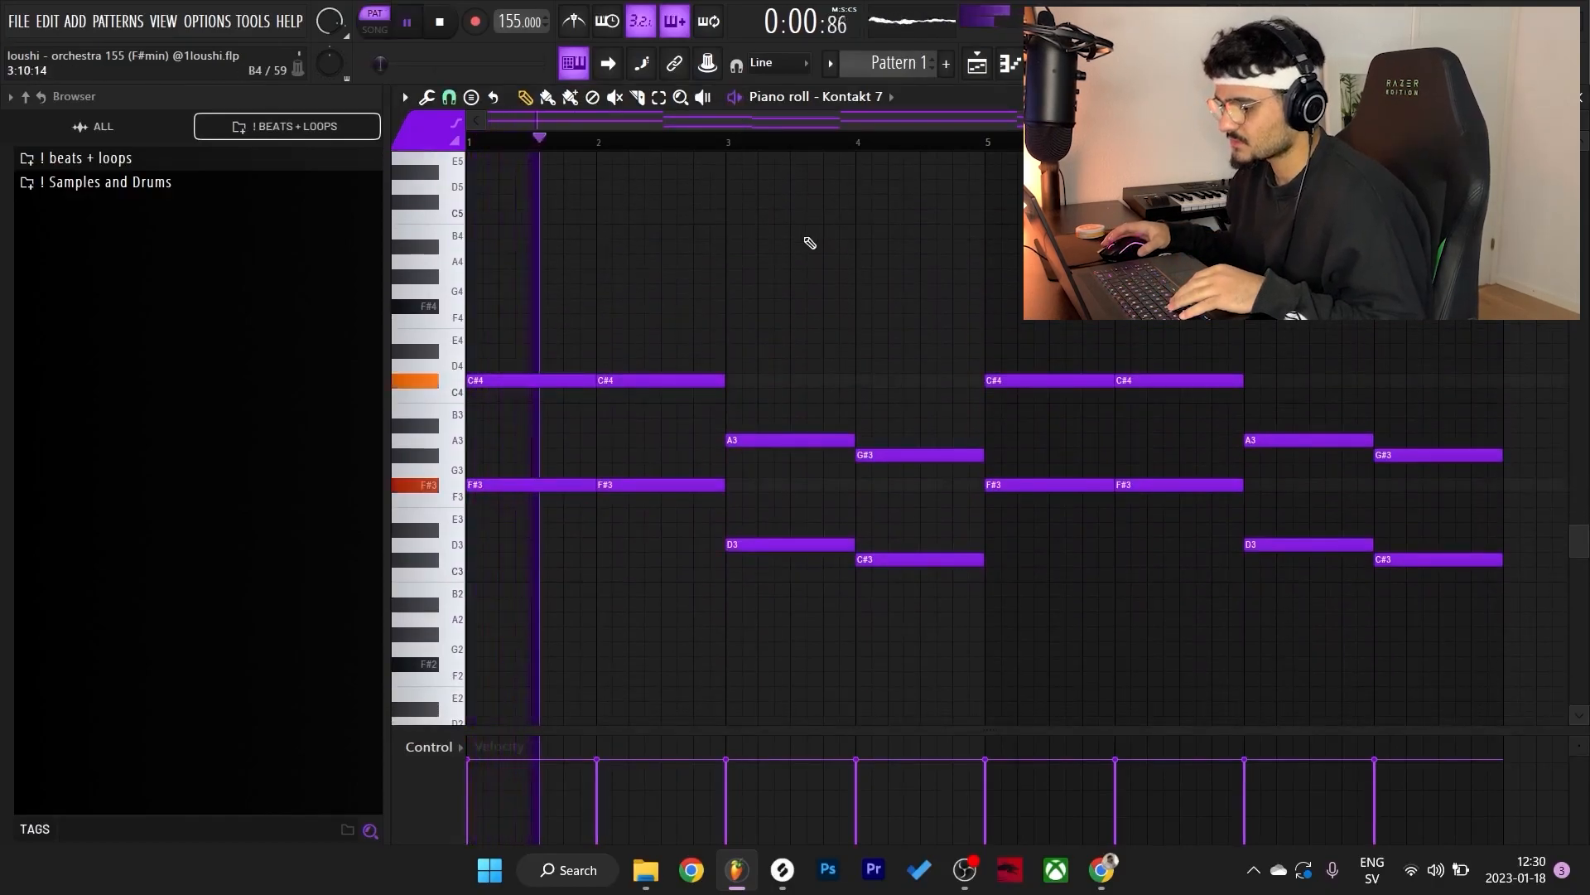
{"action": "scroll", "coordinate": [842, 142], "scroll_direction": "down", "scroll_amount": 2}
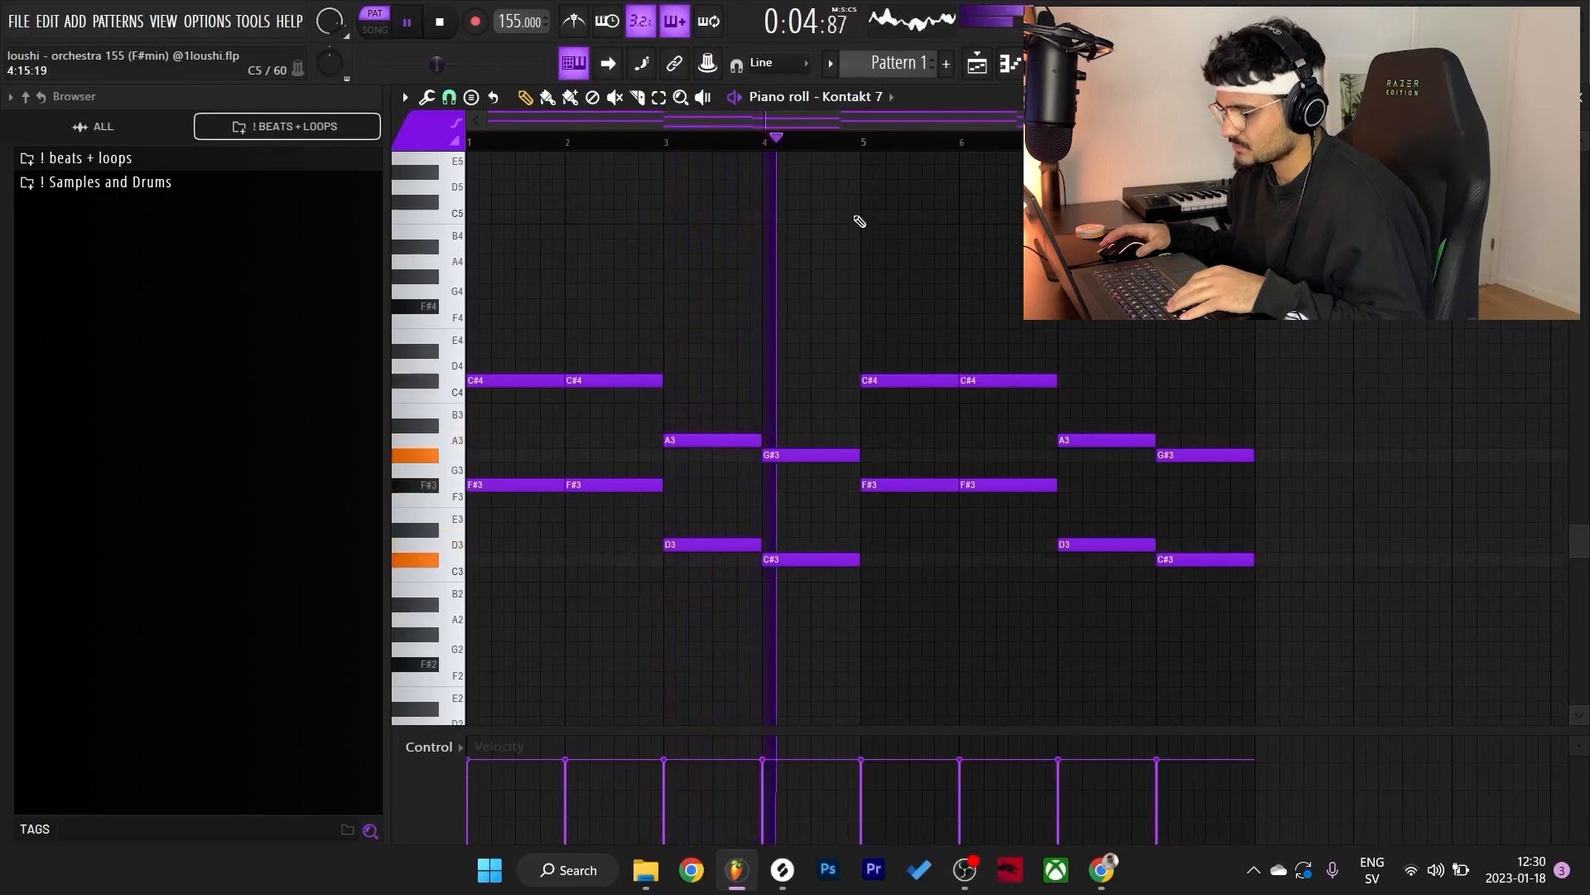
{"action": "key", "text": "space"}
- Review the effects on Insert 1: Fruity Parametric EQ 2, and Portal with its RETROFUTURISTIC preset
{"action": "key", "text": "F9"}
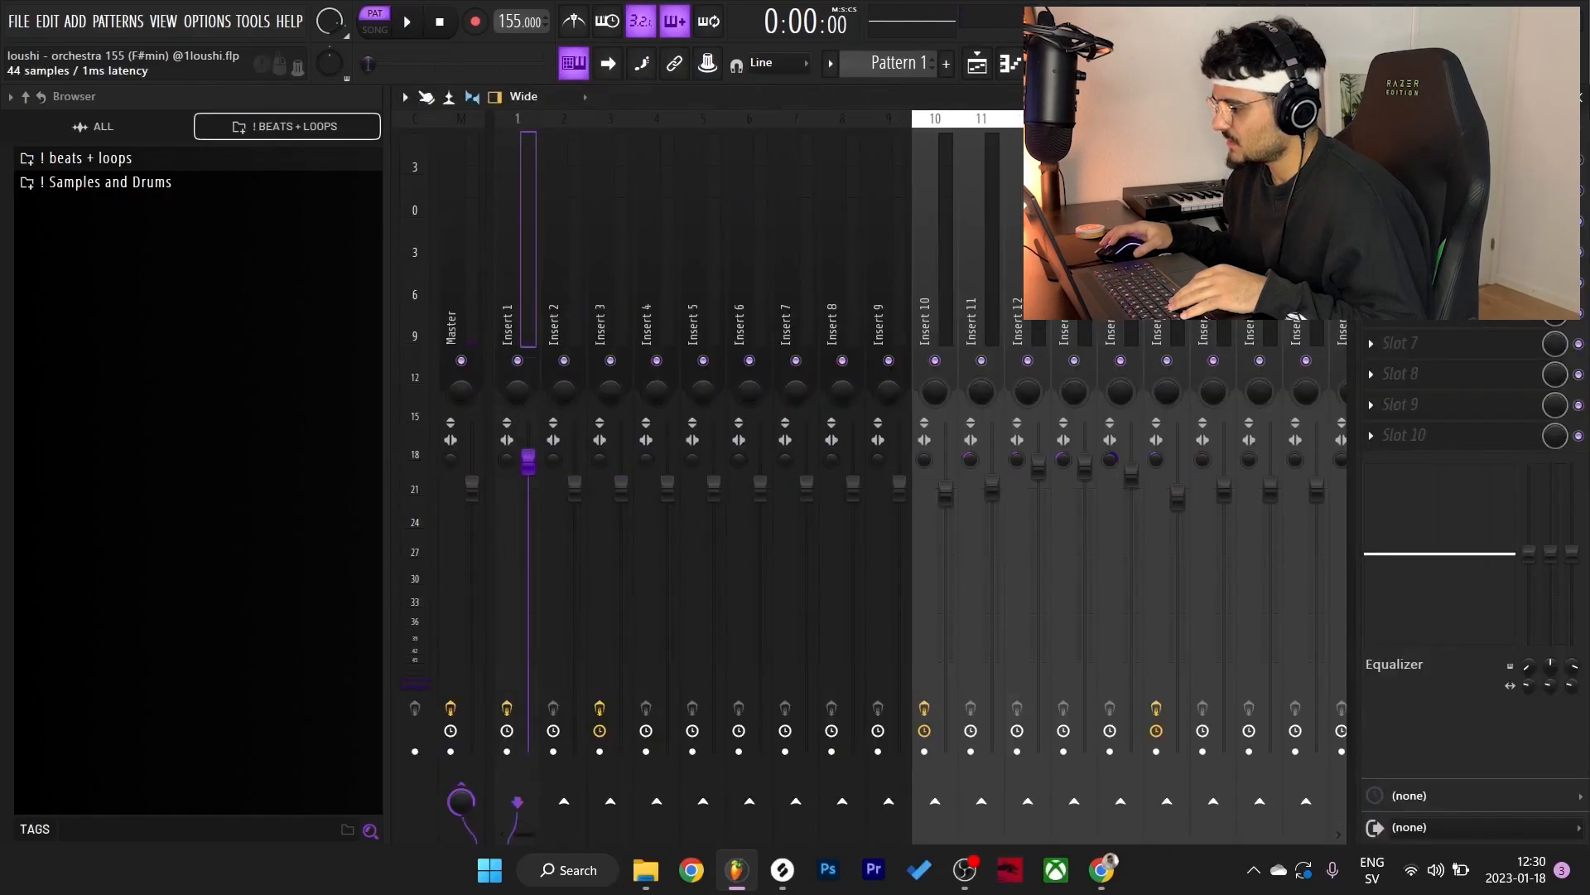
{"action": "left_click", "coordinate": [1441, 159]}
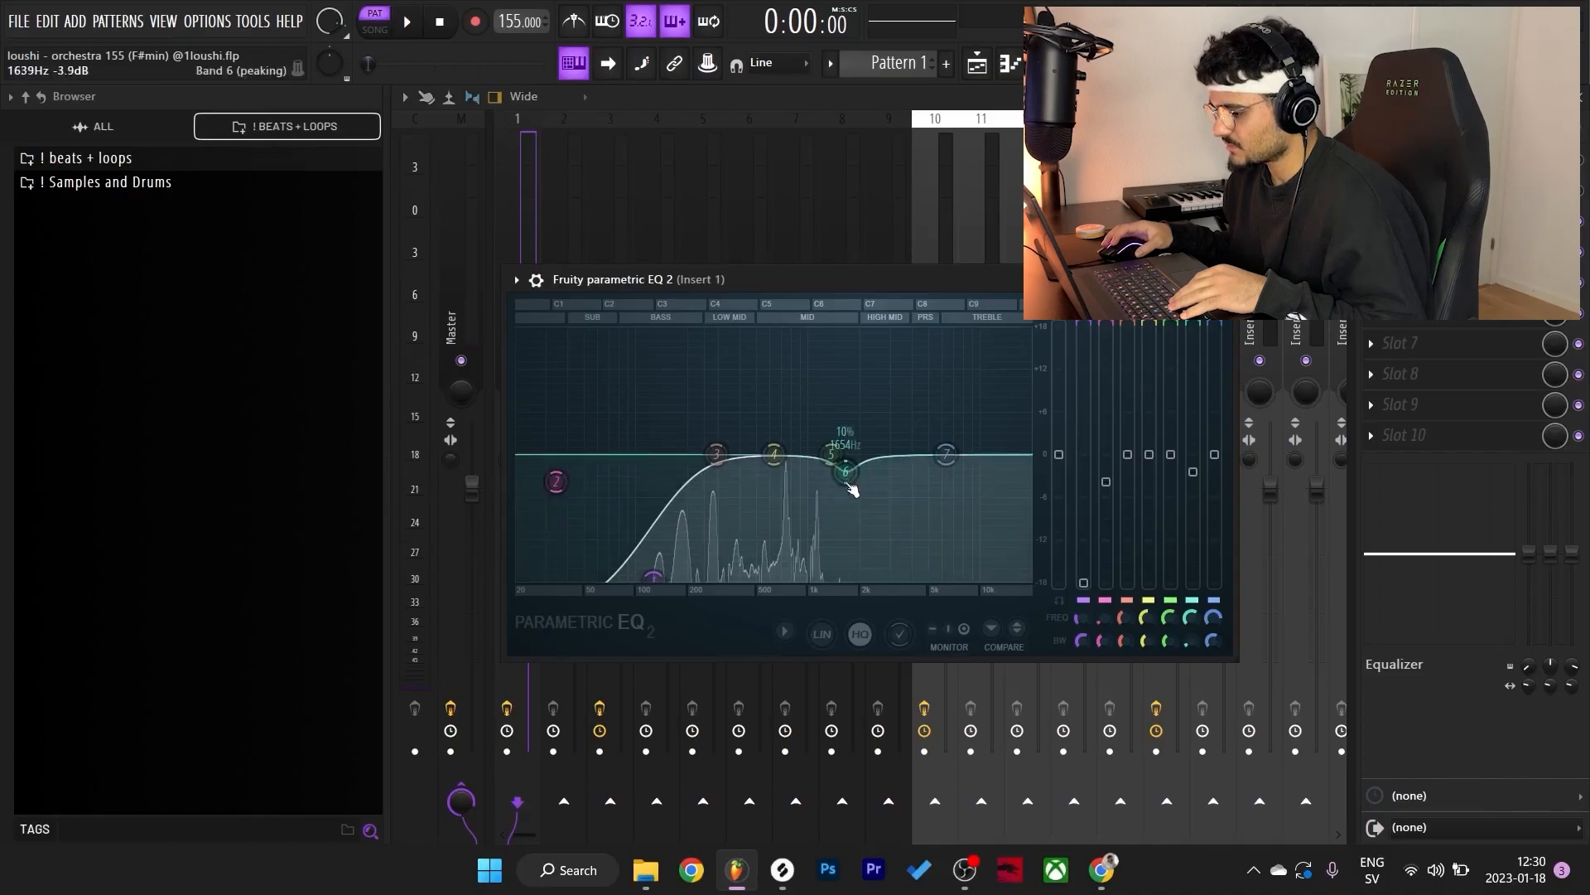
{"action": "left_click", "coordinate": [1441, 159]}
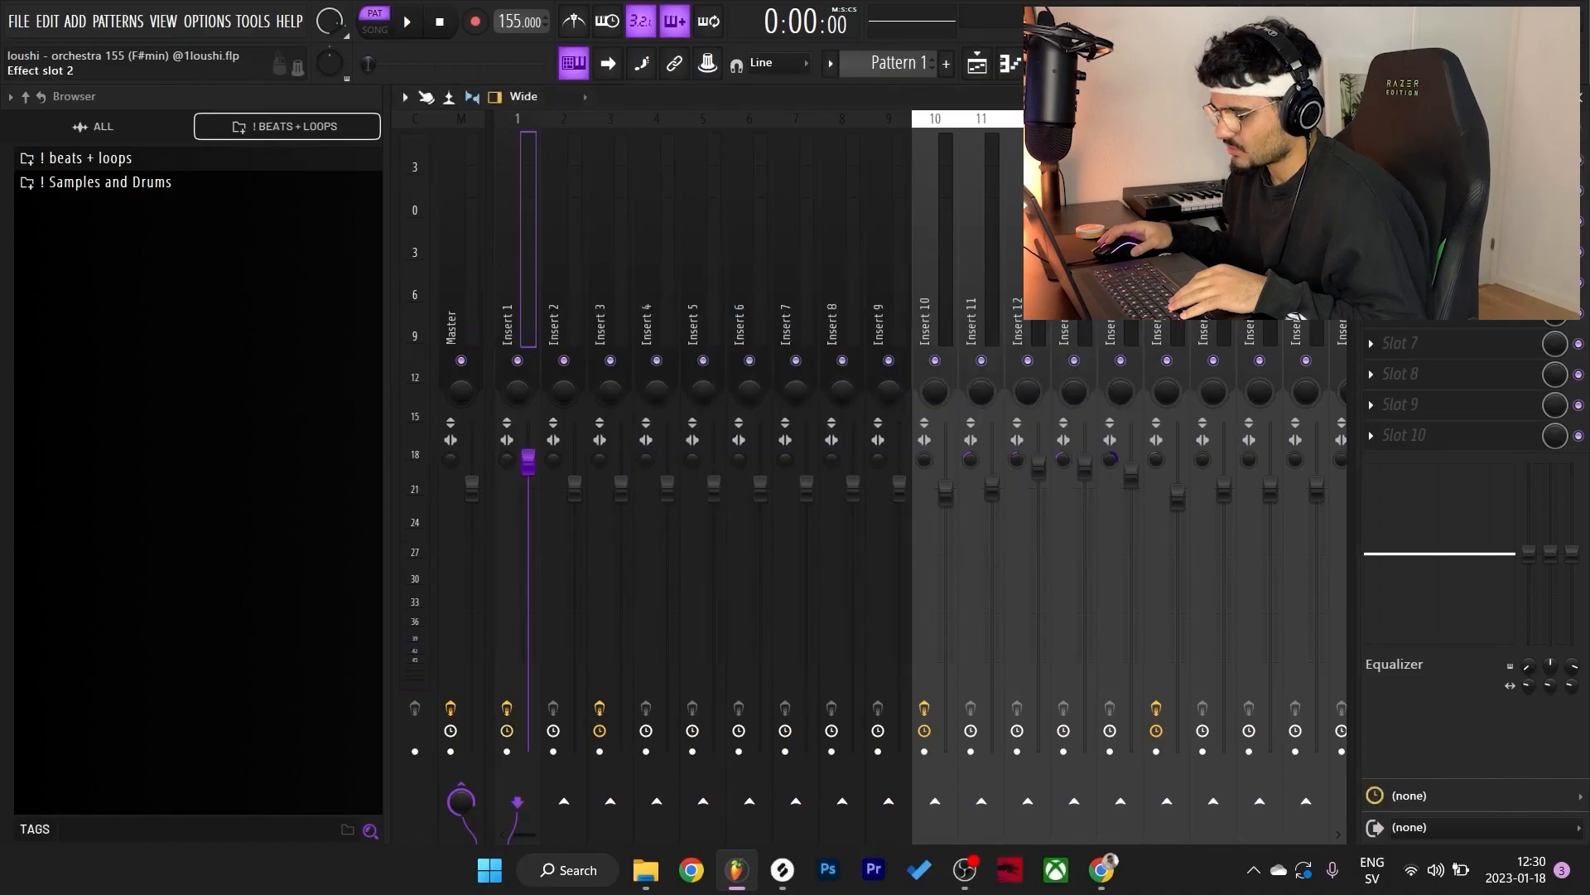
{"action": "left_click", "coordinate": [1441, 190]}
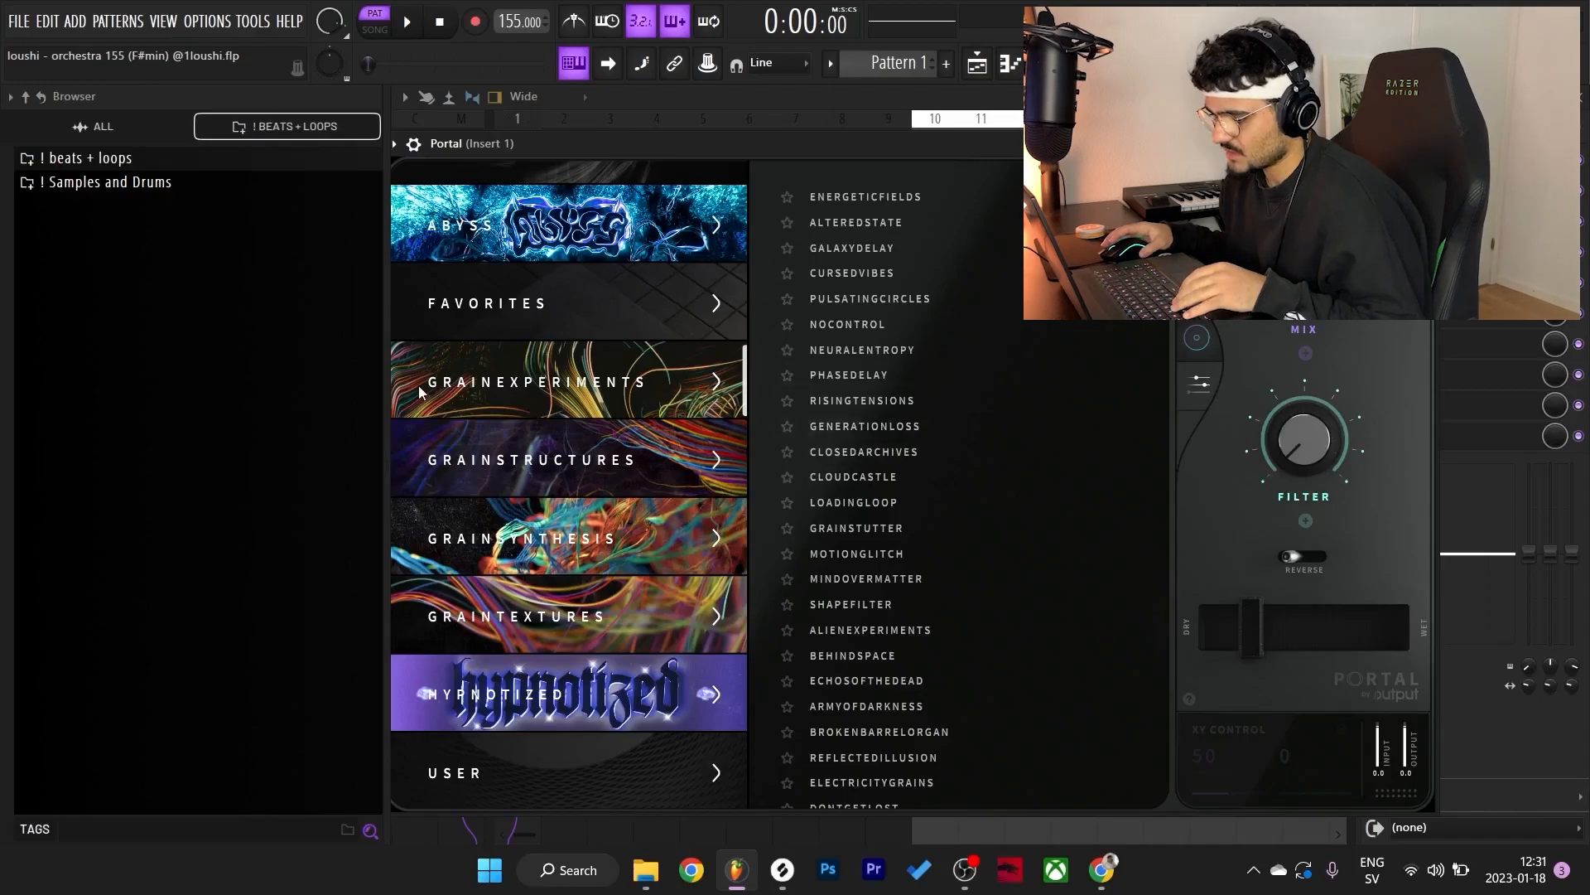
{"action": "scroll", "coordinate": [951, 510], "scroll_direction": "down", "scroll_amount": 3}
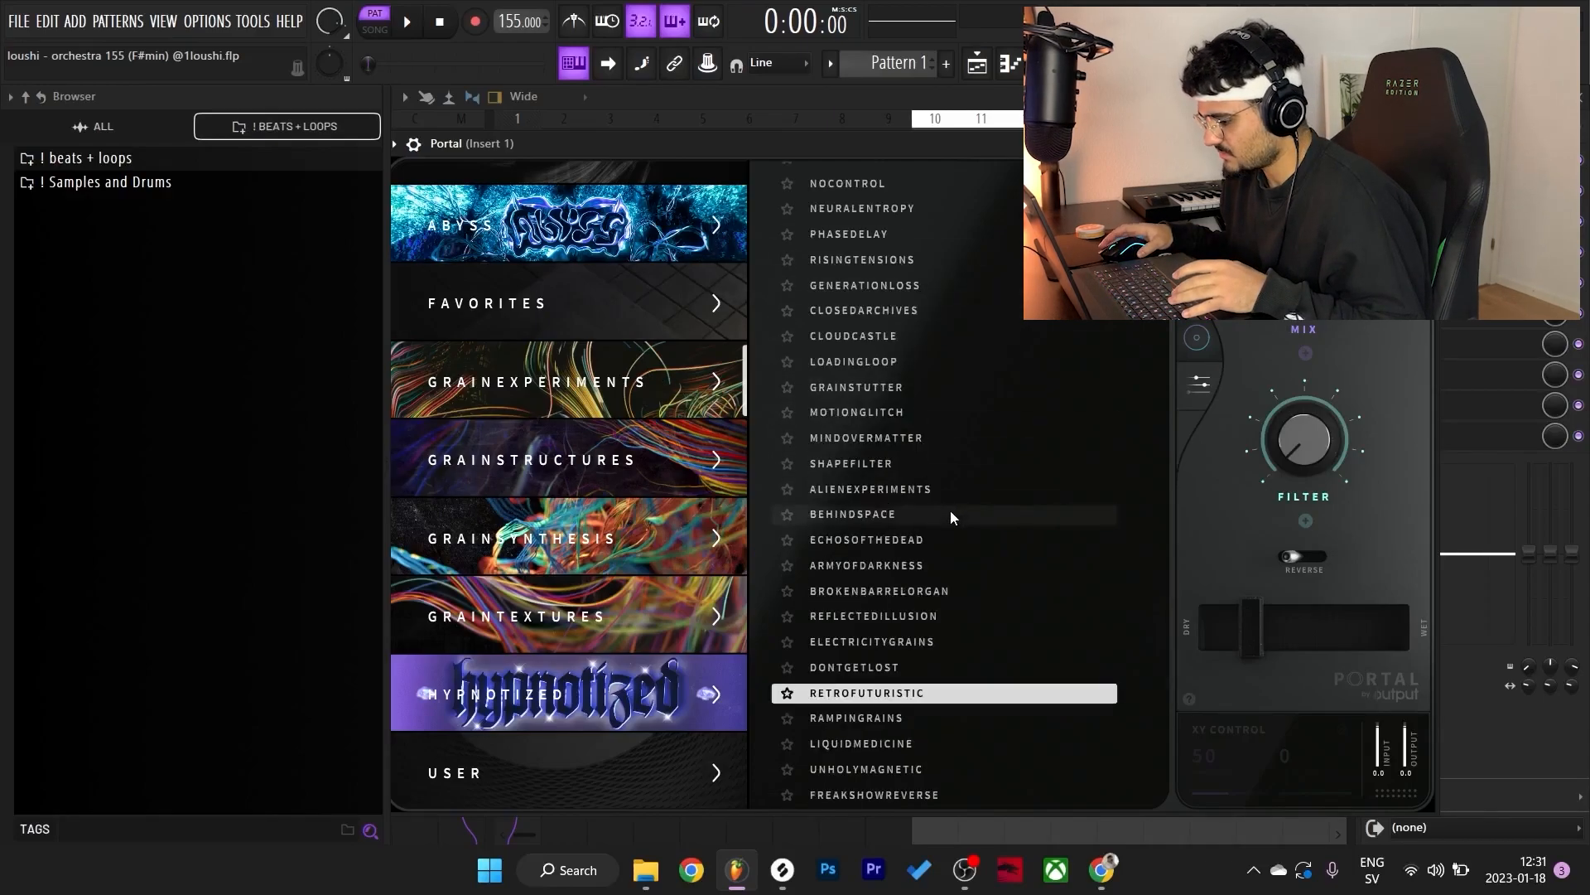
{"action": "left_click", "coordinate": [883, 696]}
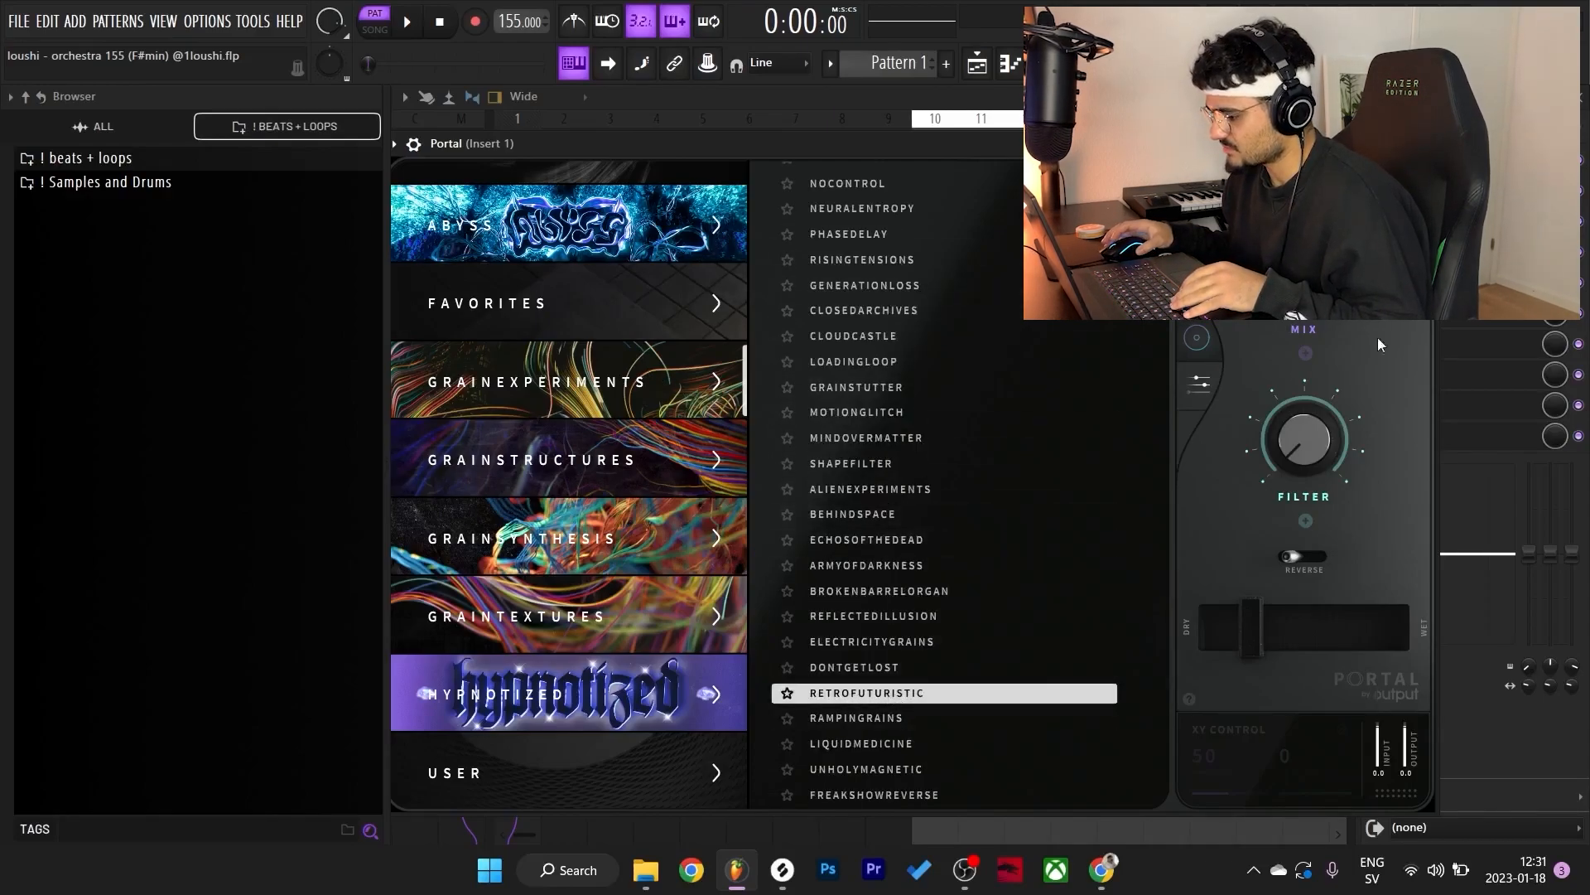
- Play back the first Kontakt 7 channel's notes through its Insert 1 effects
{"action": "key", "text": "F7"}
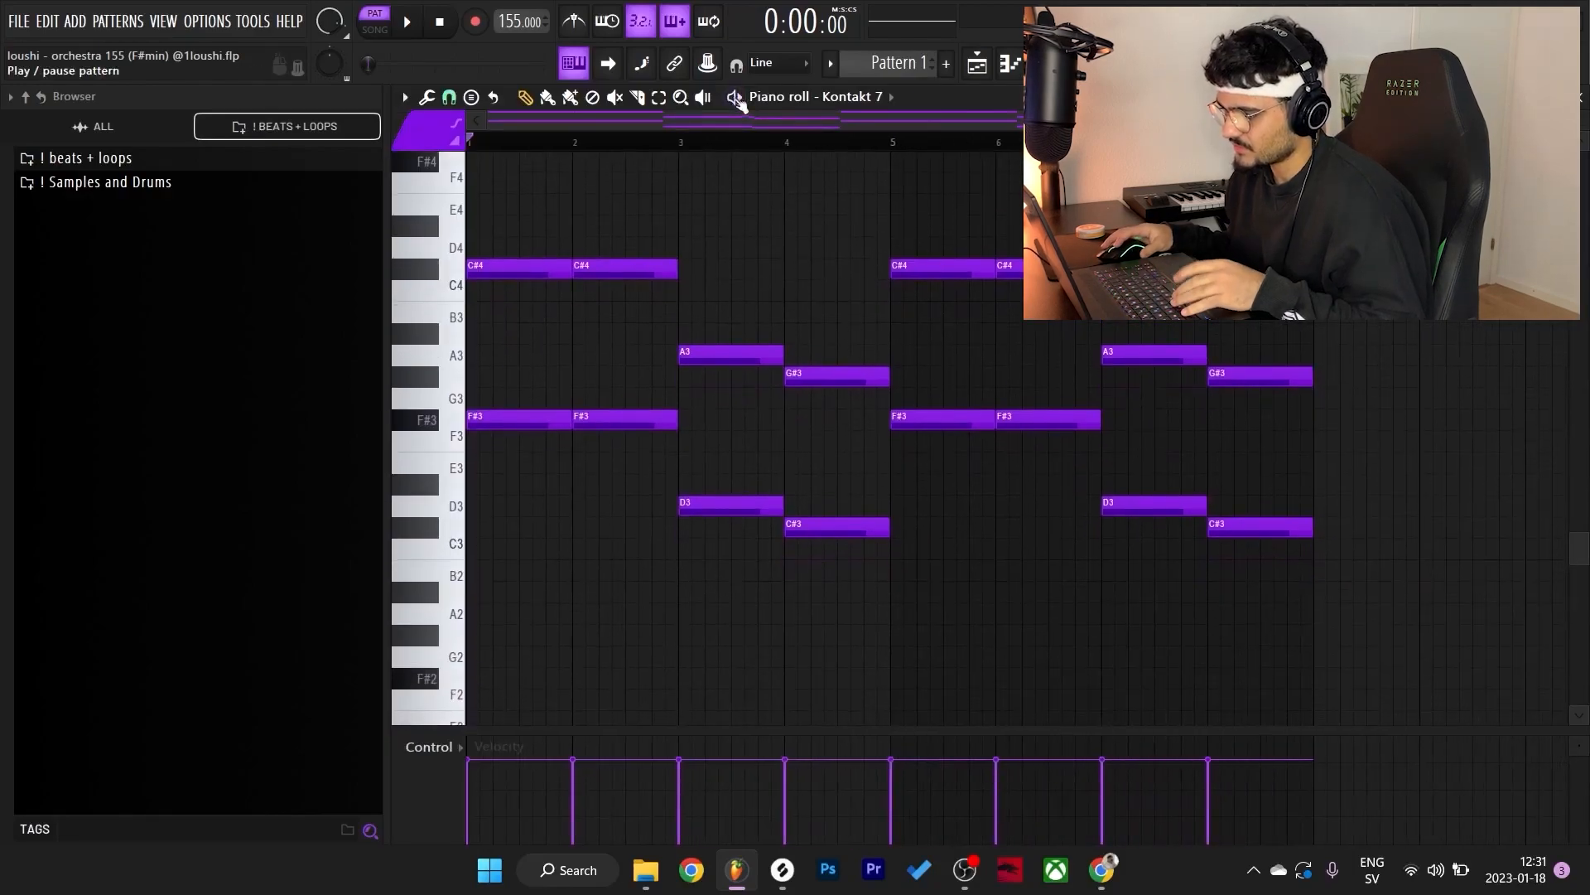
{"action": "key", "text": "space"}
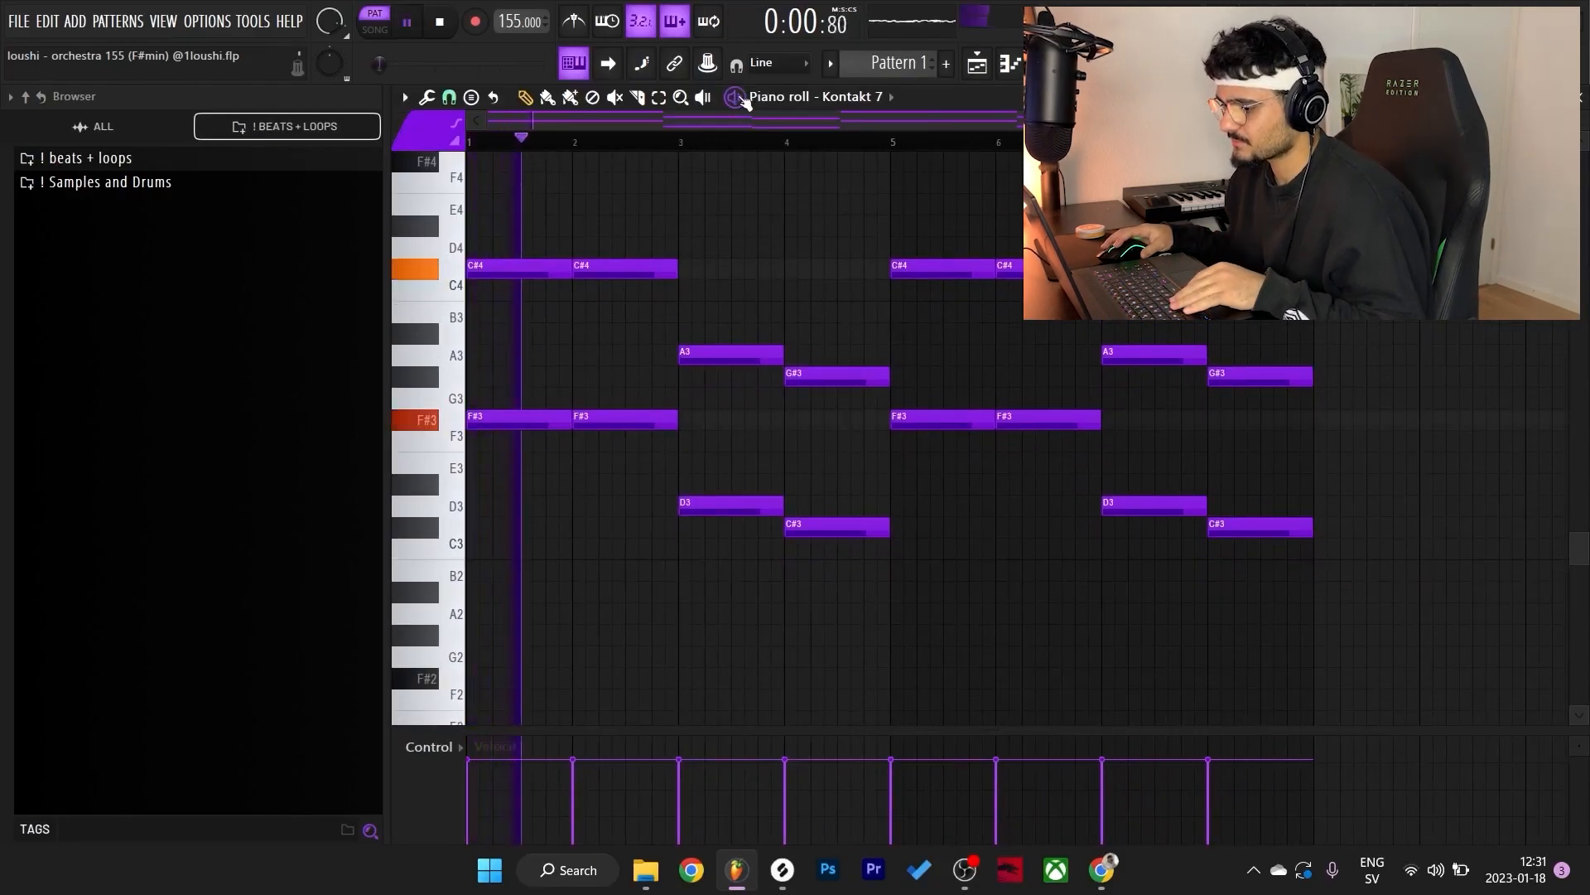
{"action": "left_click", "coordinate": [977, 64]}
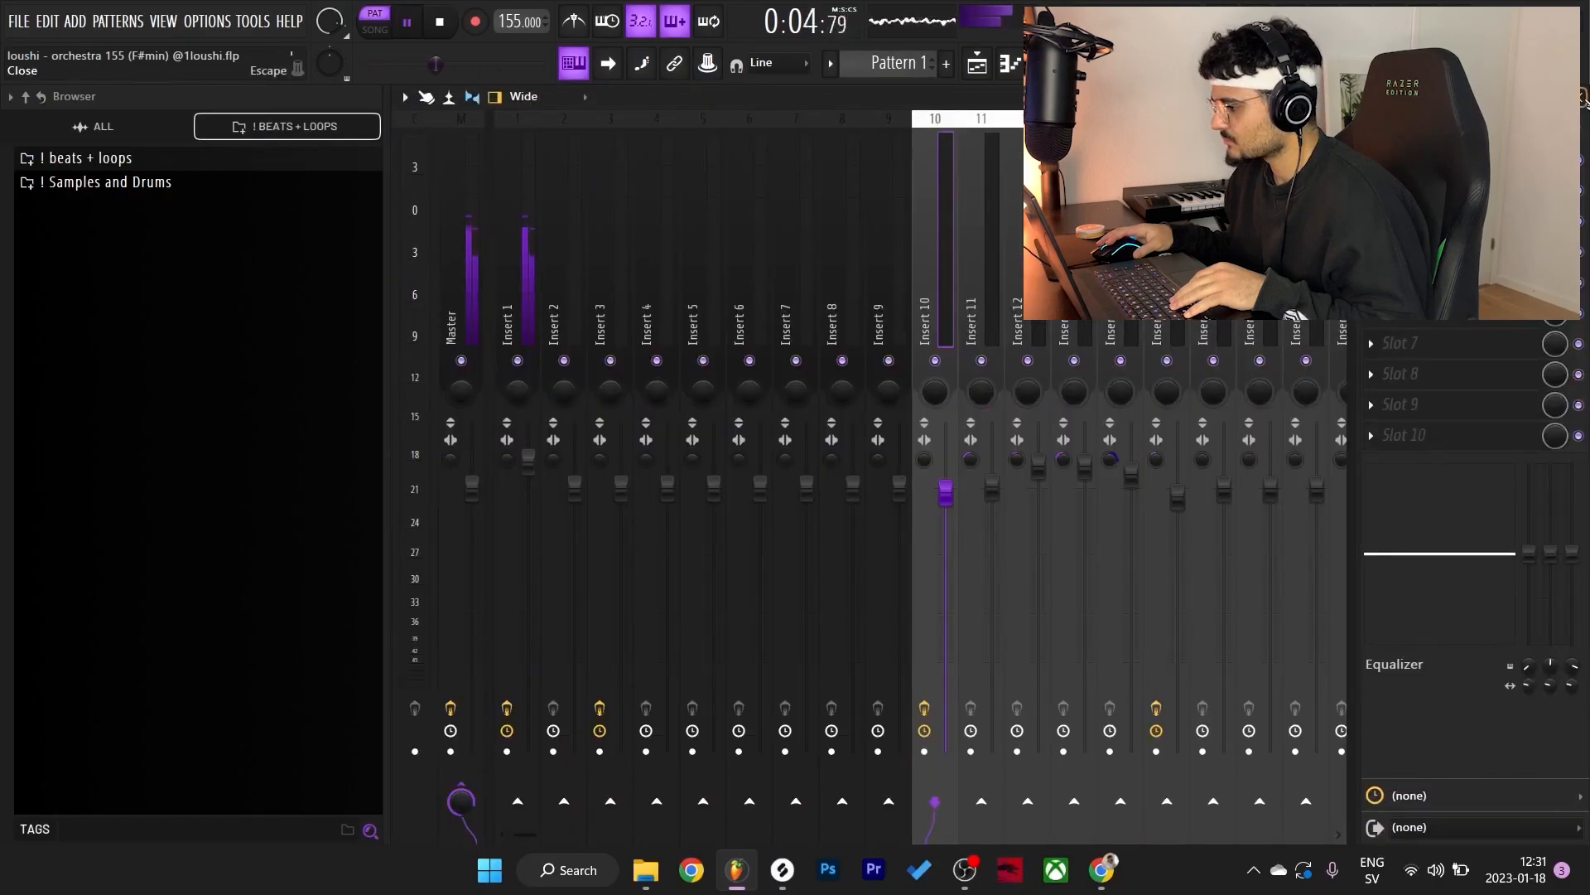
{"action": "key", "text": "space"}
{"action": "left_click", "coordinate": [1582, 98]}
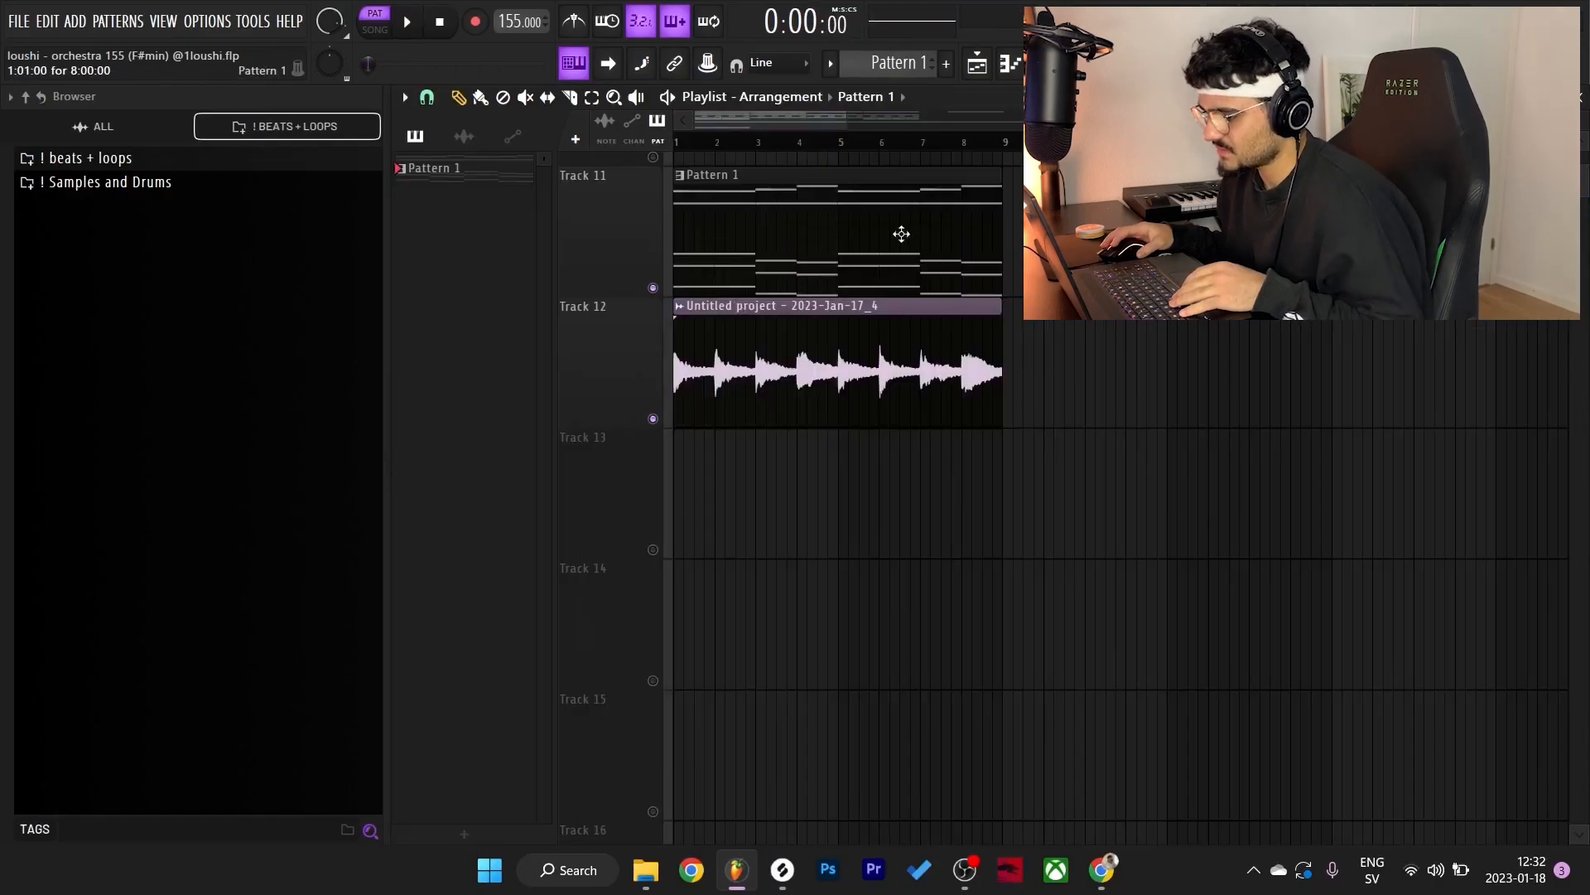
- Move the Pattern 1 clip in the playlist from Track 11 to Track 13, below the audio clip
{"action": "right_click", "coordinate": [734, 224]}
{"action": "left_click", "coordinate": [820, 368]}
{"action": "key", "text": "l"}
{"action": "scroll", "coordinate": [853, 414], "scroll_direction": "down", "scroll_amount": 1}
{"action": "left_click", "coordinate": [904, 65]}
{"action": "left_click_drag", "start_coordinate": [742, 372], "coordinate": [668, 396]}
{"action": "left_click", "coordinate": [653, 445]}
{"action": "scroll", "coordinate": [841, 450], "scroll_direction": "up", "scroll_amount": 1}
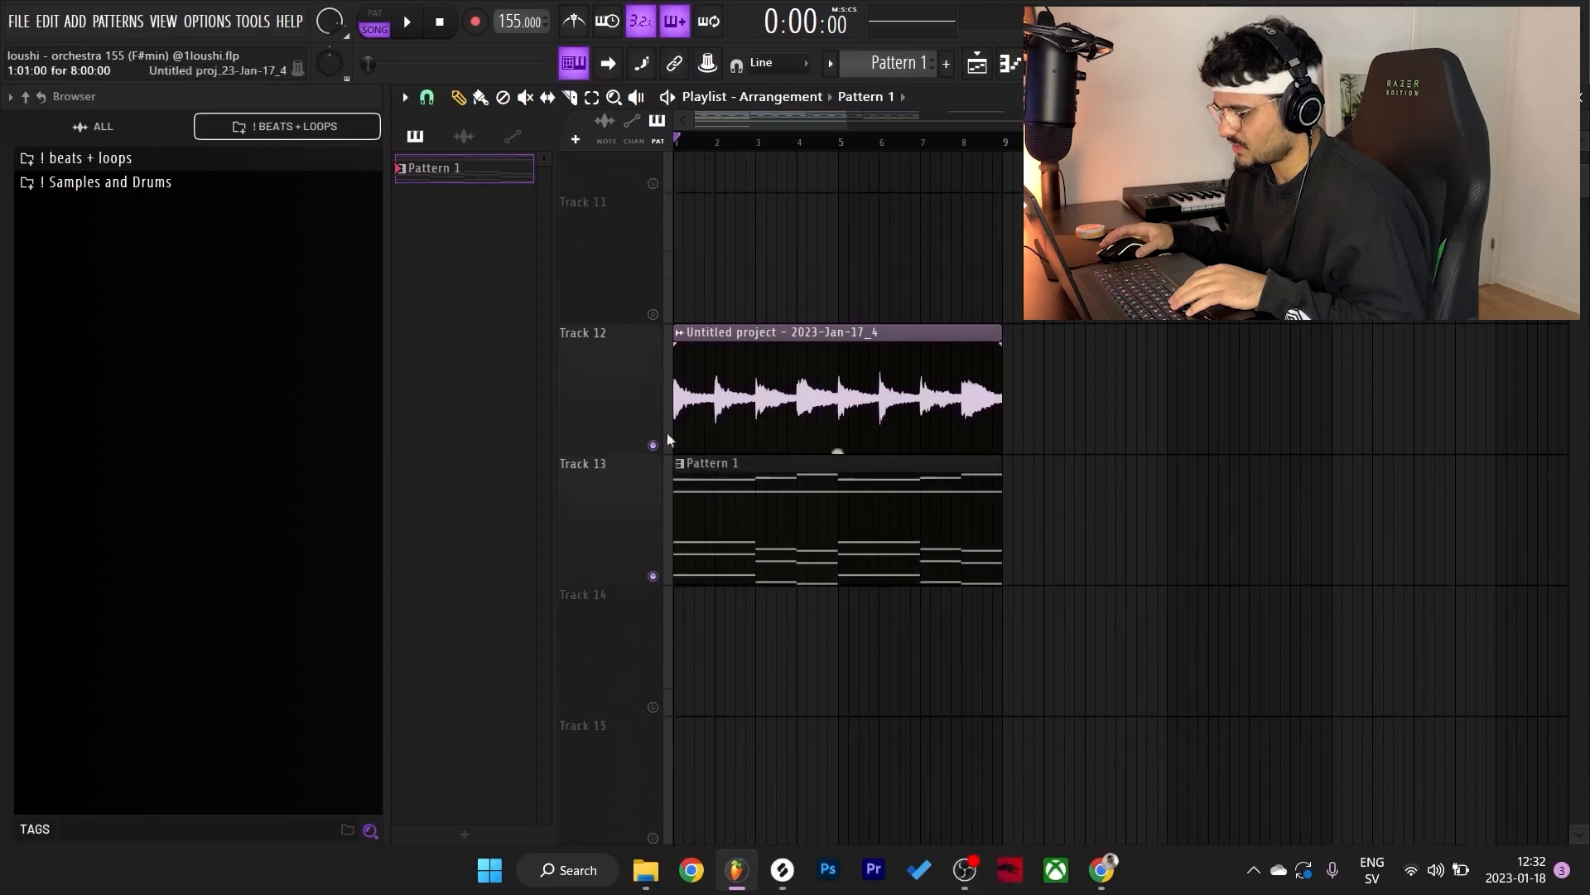
- Examine the Bell Arpeggio instrument in Kontakt 7 #2 and play back its notes in the piano roll
{"action": "double_click", "coordinate": [750, 551]}
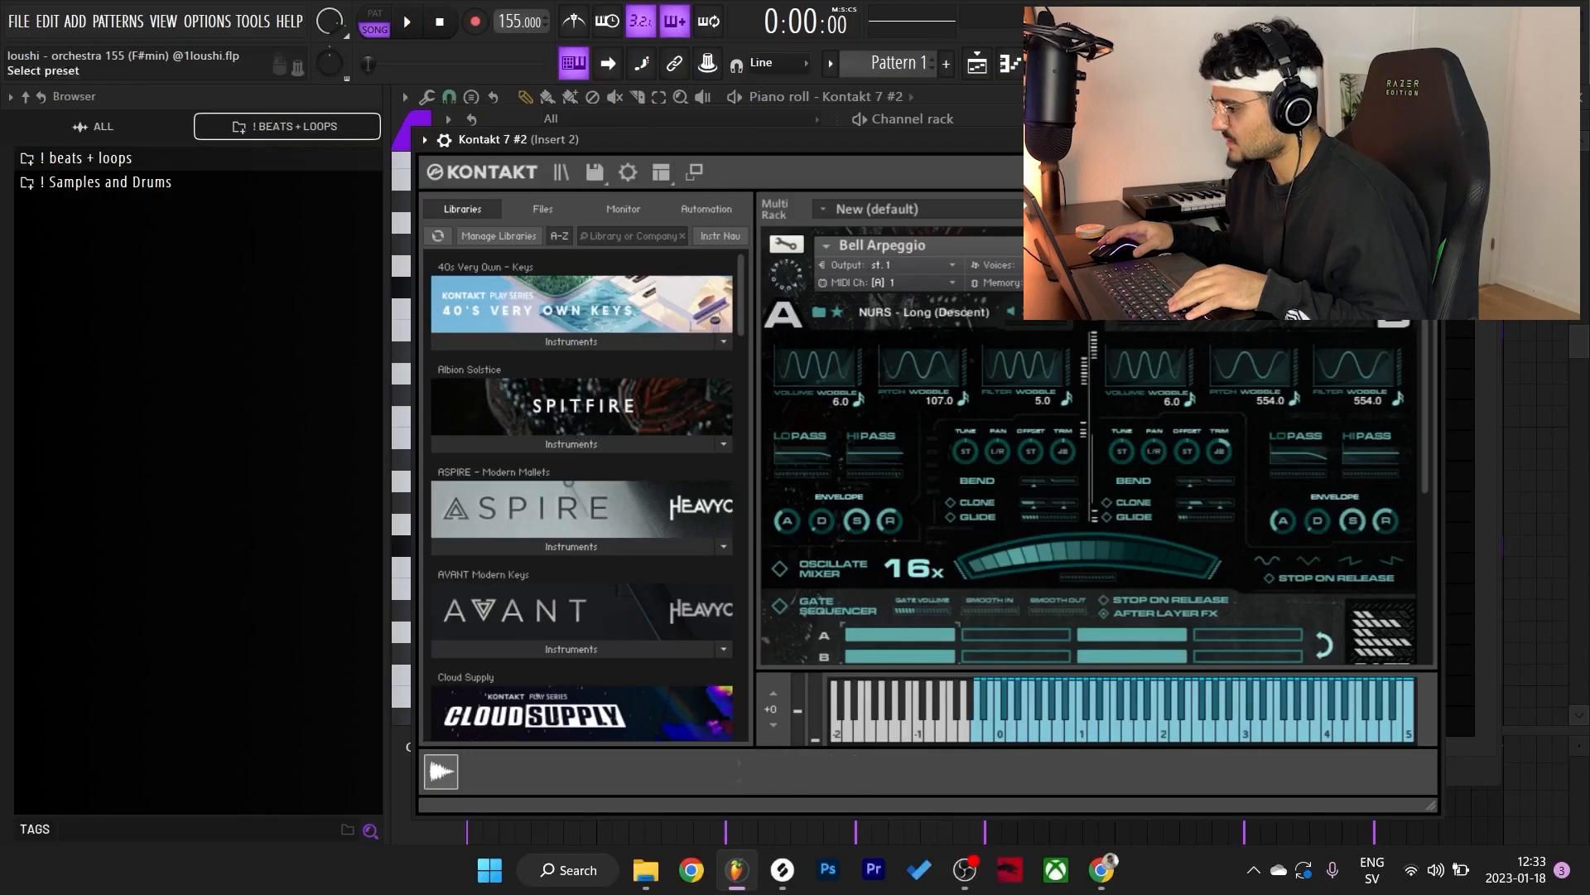
{"action": "left_click", "coordinate": [1426, 139]}
{"action": "key", "text": "F6"}
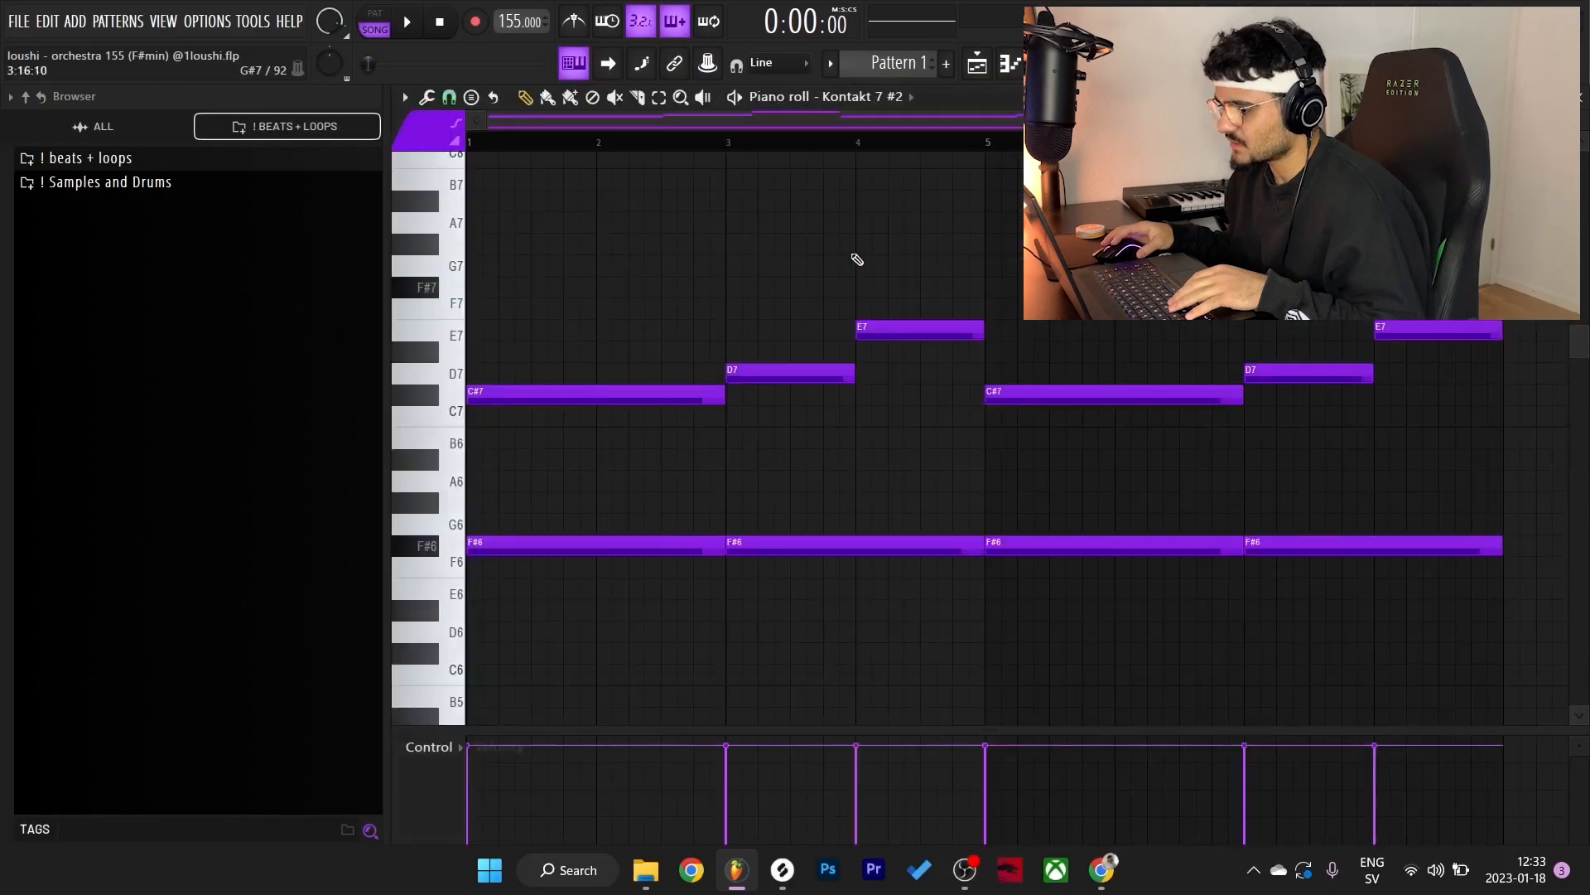
{"action": "scroll", "coordinate": [690, 465], "scroll_direction": "down", "scroll_amount": 3}
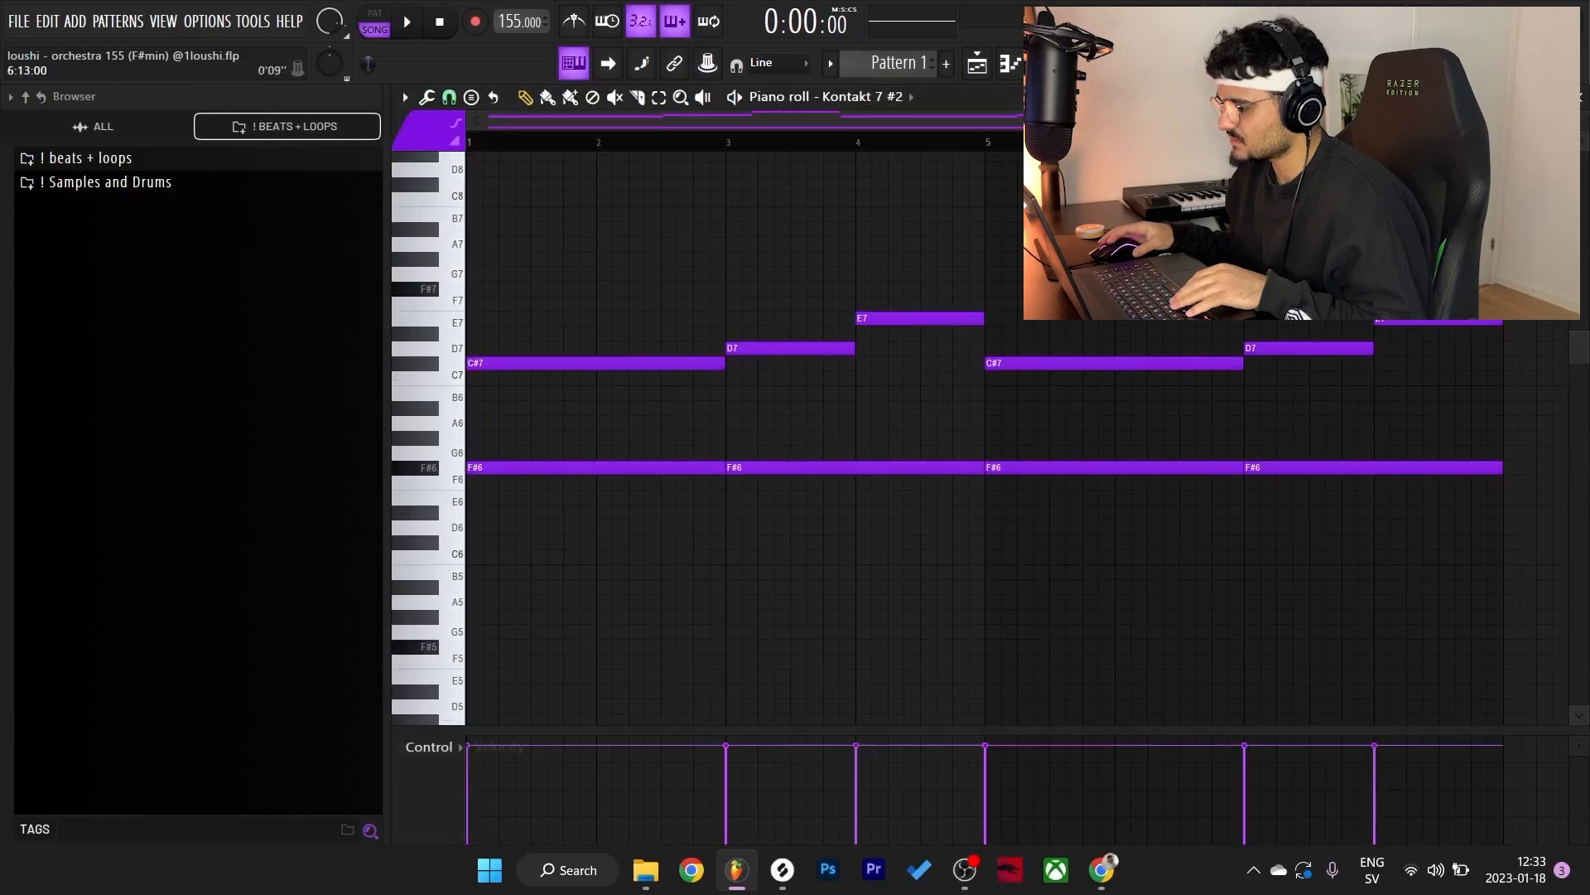
{"action": "key", "text": "space"}
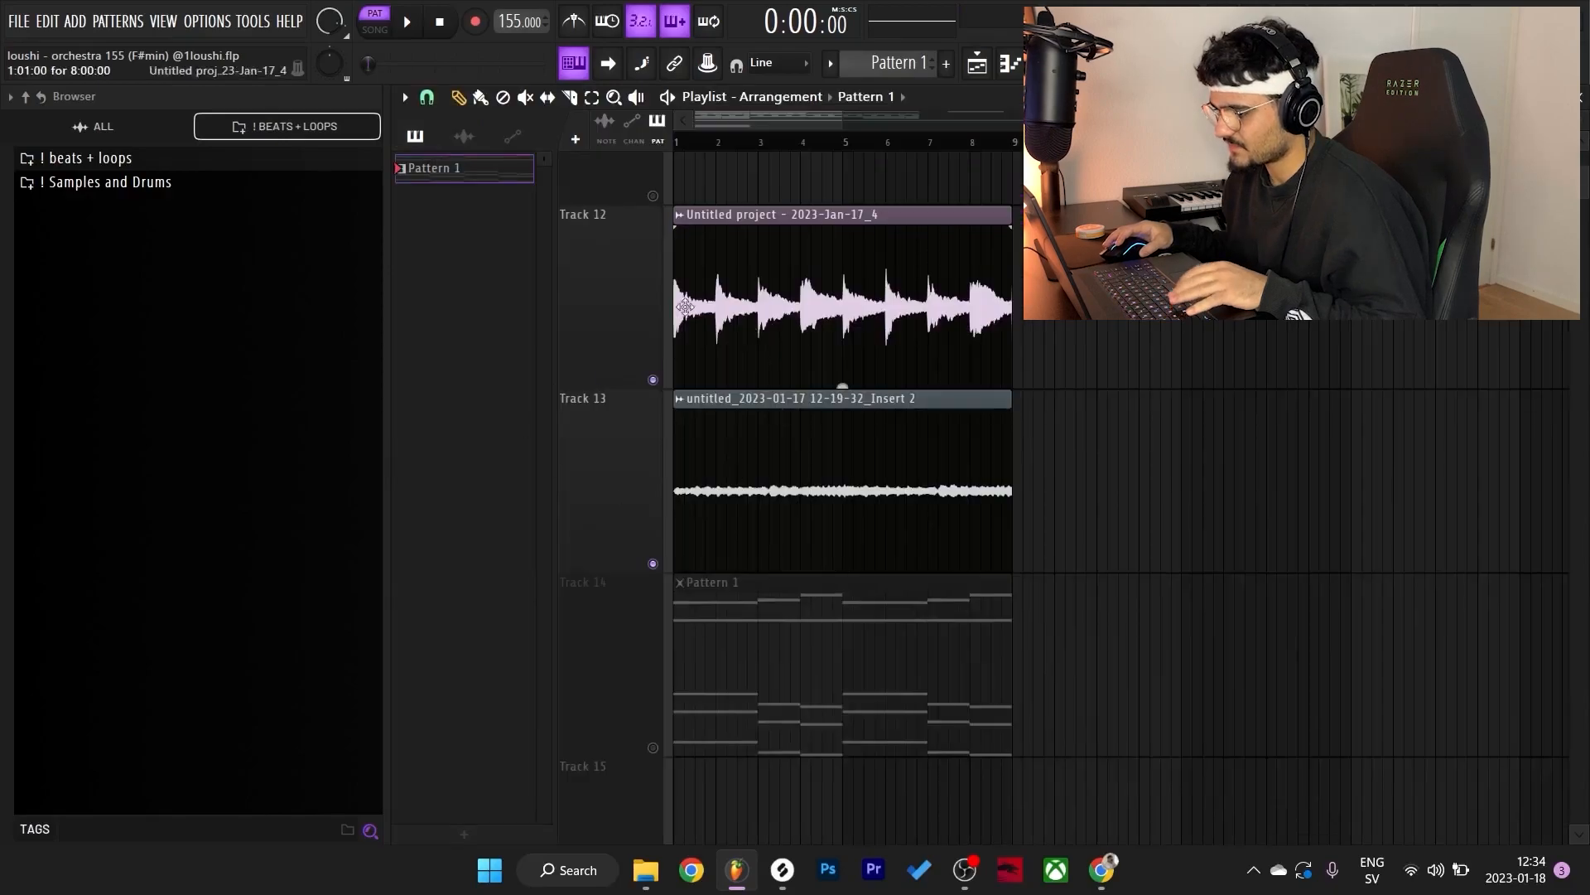
- Play the arrangement in song mode with the rendered Insert 2 audio clip on Track 13
{"action": "key", "text": "l"}
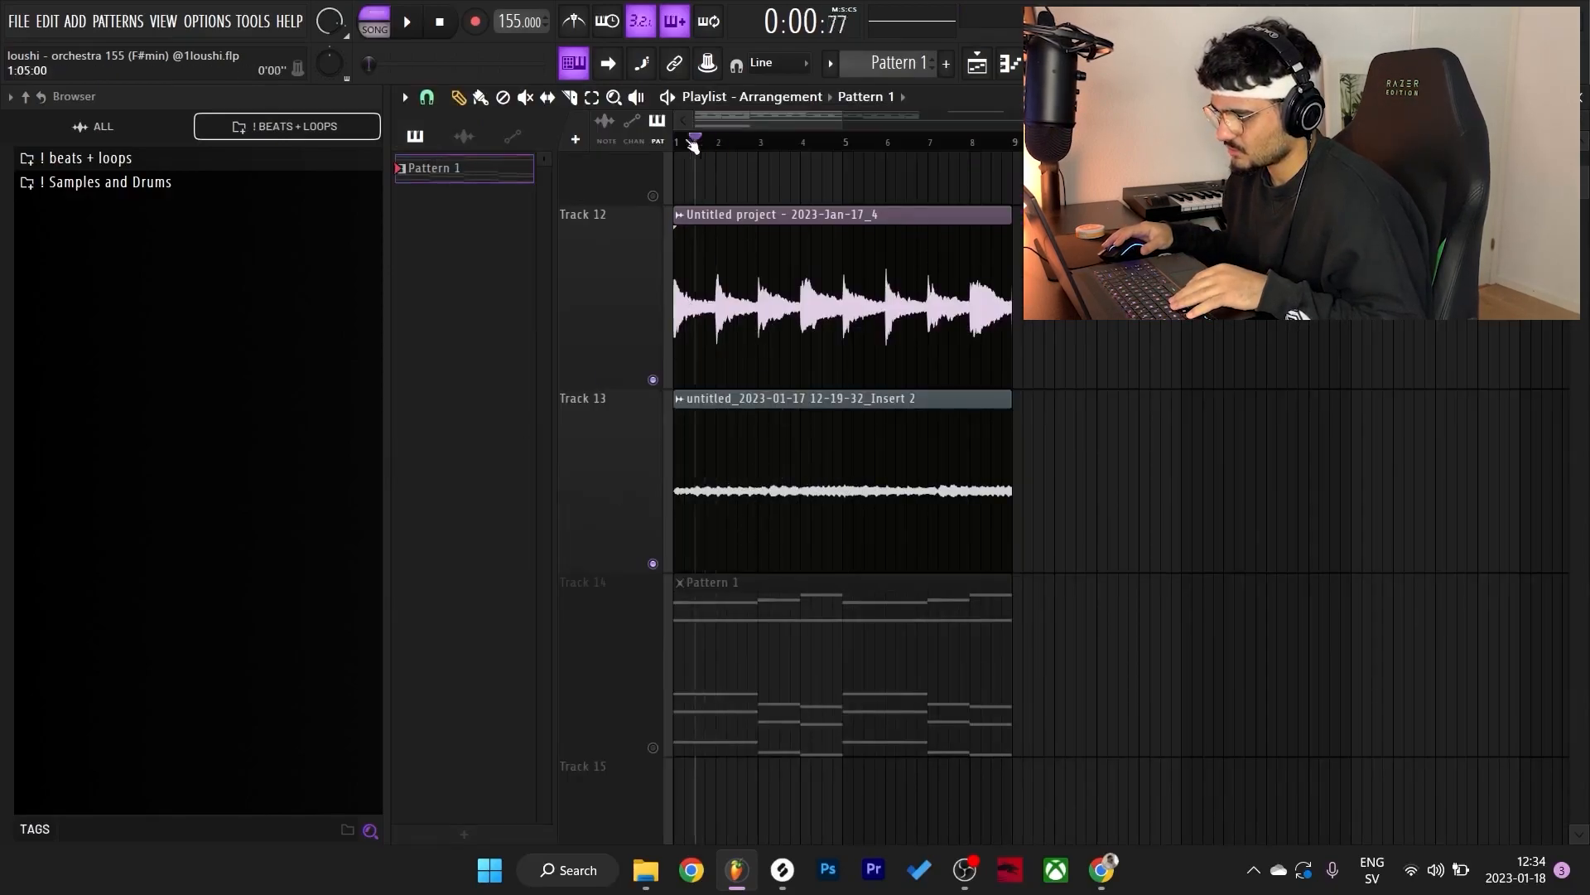
{"action": "key", "text": "space"}
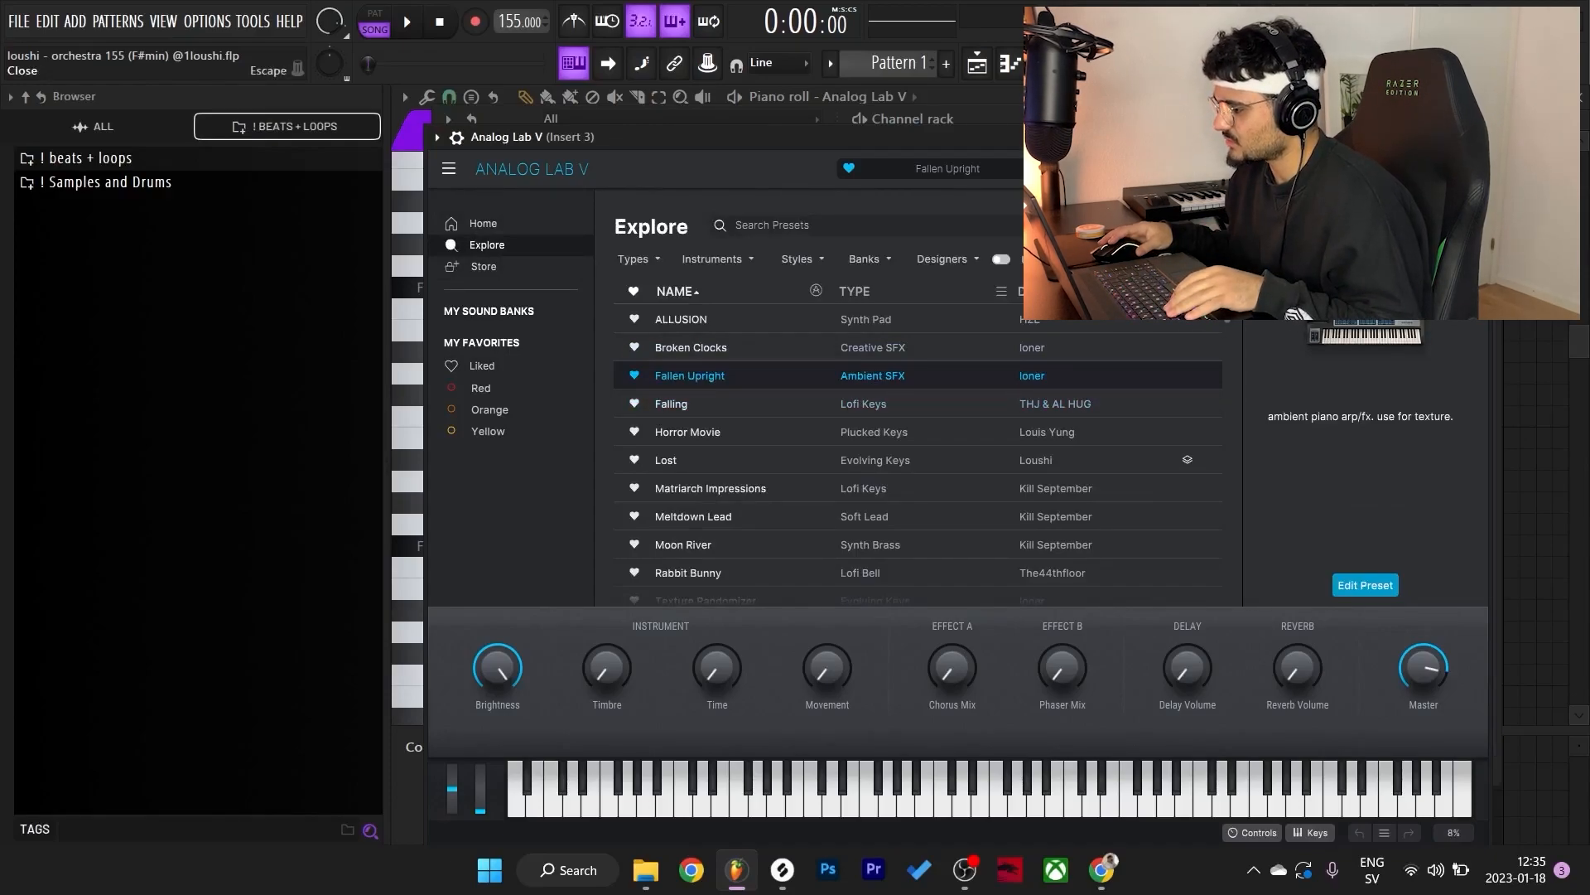
- Close the Analog Lab V Fallen Upright preset window and audition the part with the arrangement
{"action": "left_click", "coordinate": [1480, 137]}
{"action": "left_click", "coordinate": [771, 98]}
{"action": "key", "text": "l"}
{"action": "key", "text": "space"}
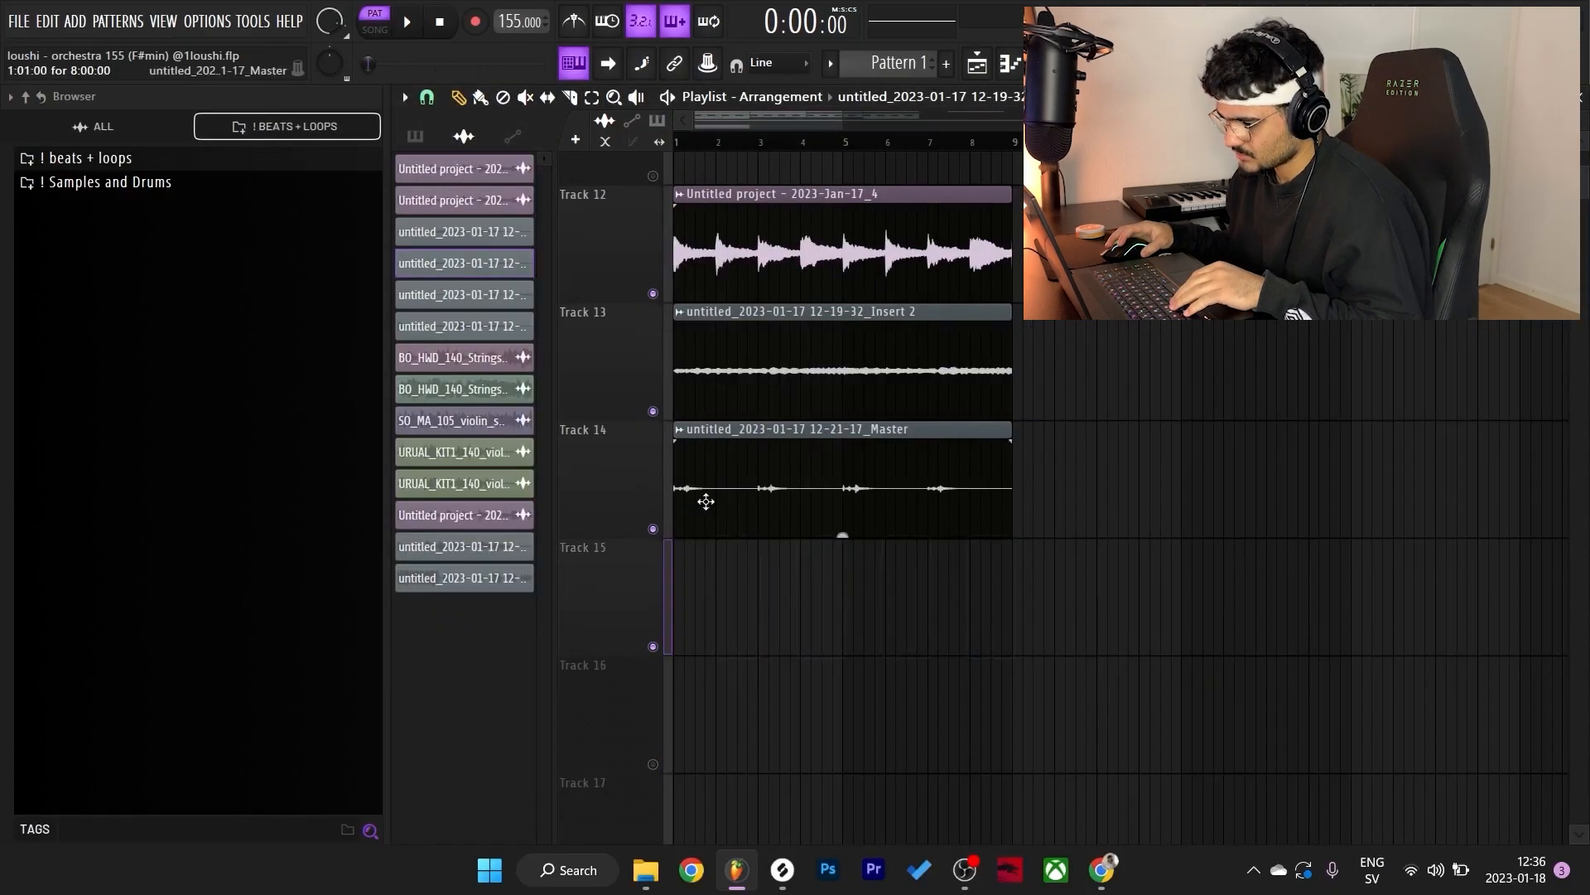
- Examine the pitch-shift setting in the properties of the Track 14 audio clip
{"action": "double_click", "coordinate": [706, 501]}
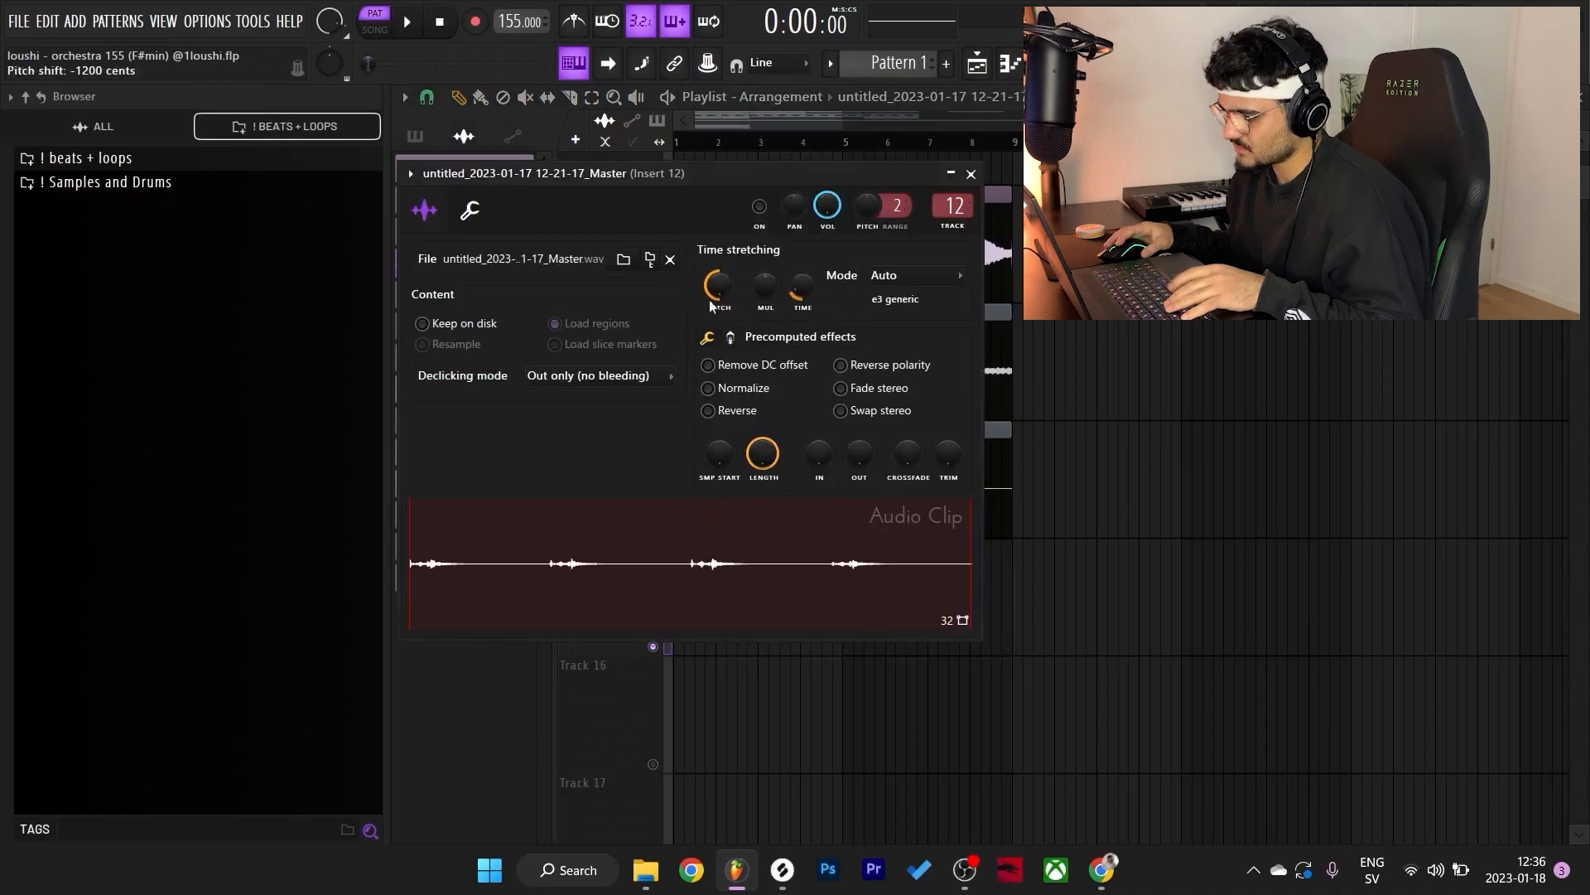
{"action": "left_click_drag", "start_coordinate": [787, 174], "coordinate": [1347, 113]}
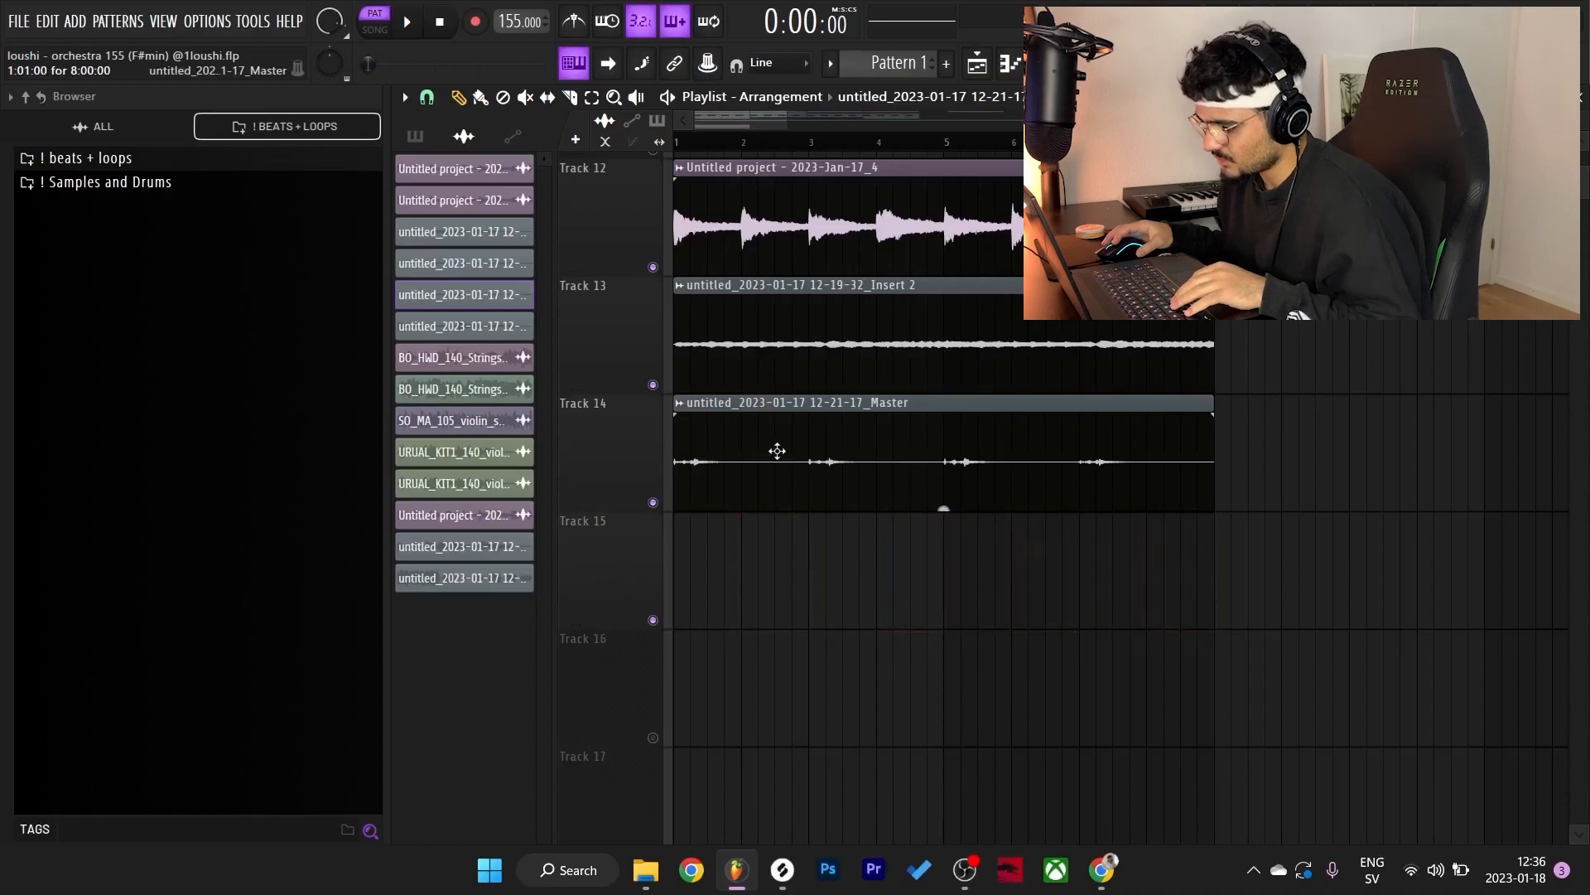
- Copy the Track 14 audio clip onto Track 15 and make the copy unique
{"action": "left_click_drag", "start_coordinate": [777, 452], "coordinate": [679, 595]}
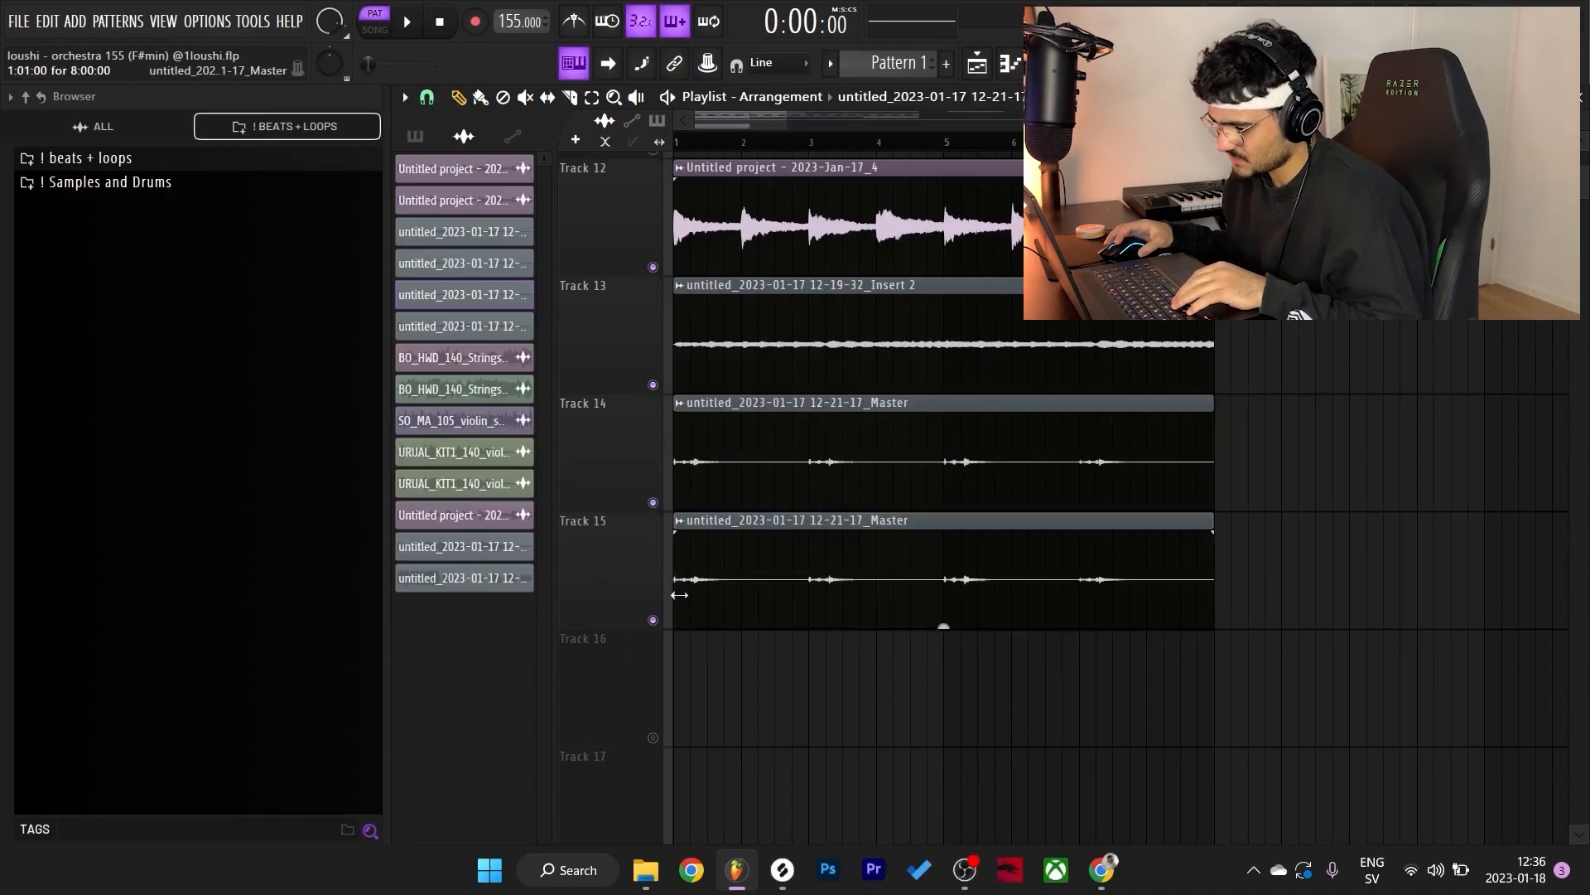
{"action": "left_click", "coordinate": [681, 530]}
{"action": "left_click", "coordinate": [721, 665]}
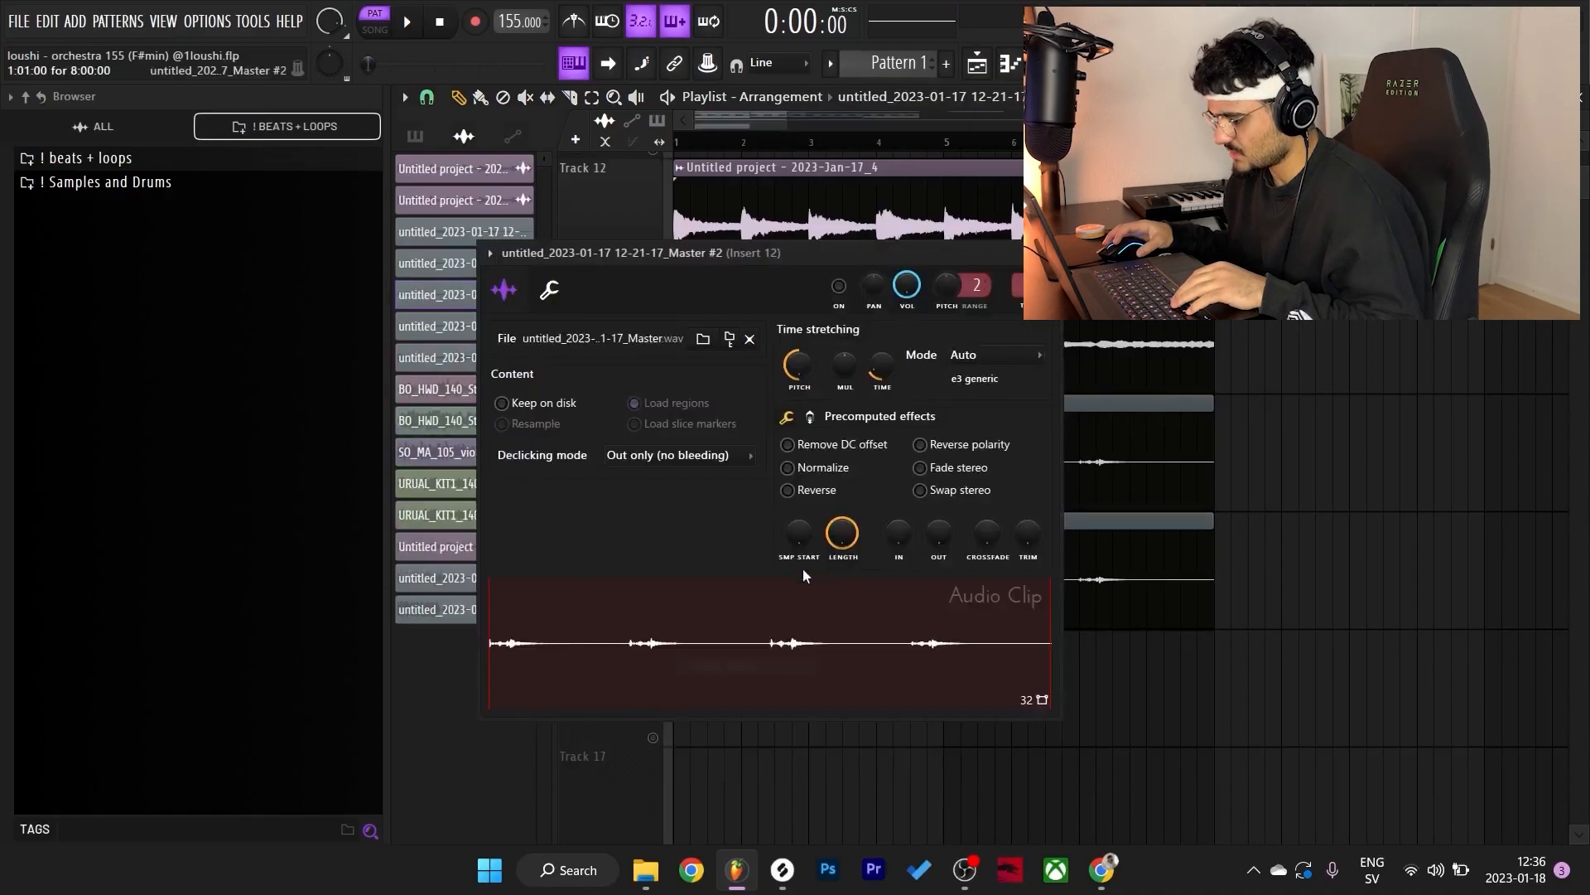
- Reverse the copied clip on Track 15 and time-stretch it down to four bars
{"action": "left_click", "coordinate": [788, 490]}
{"action": "key", "text": "Escape"}
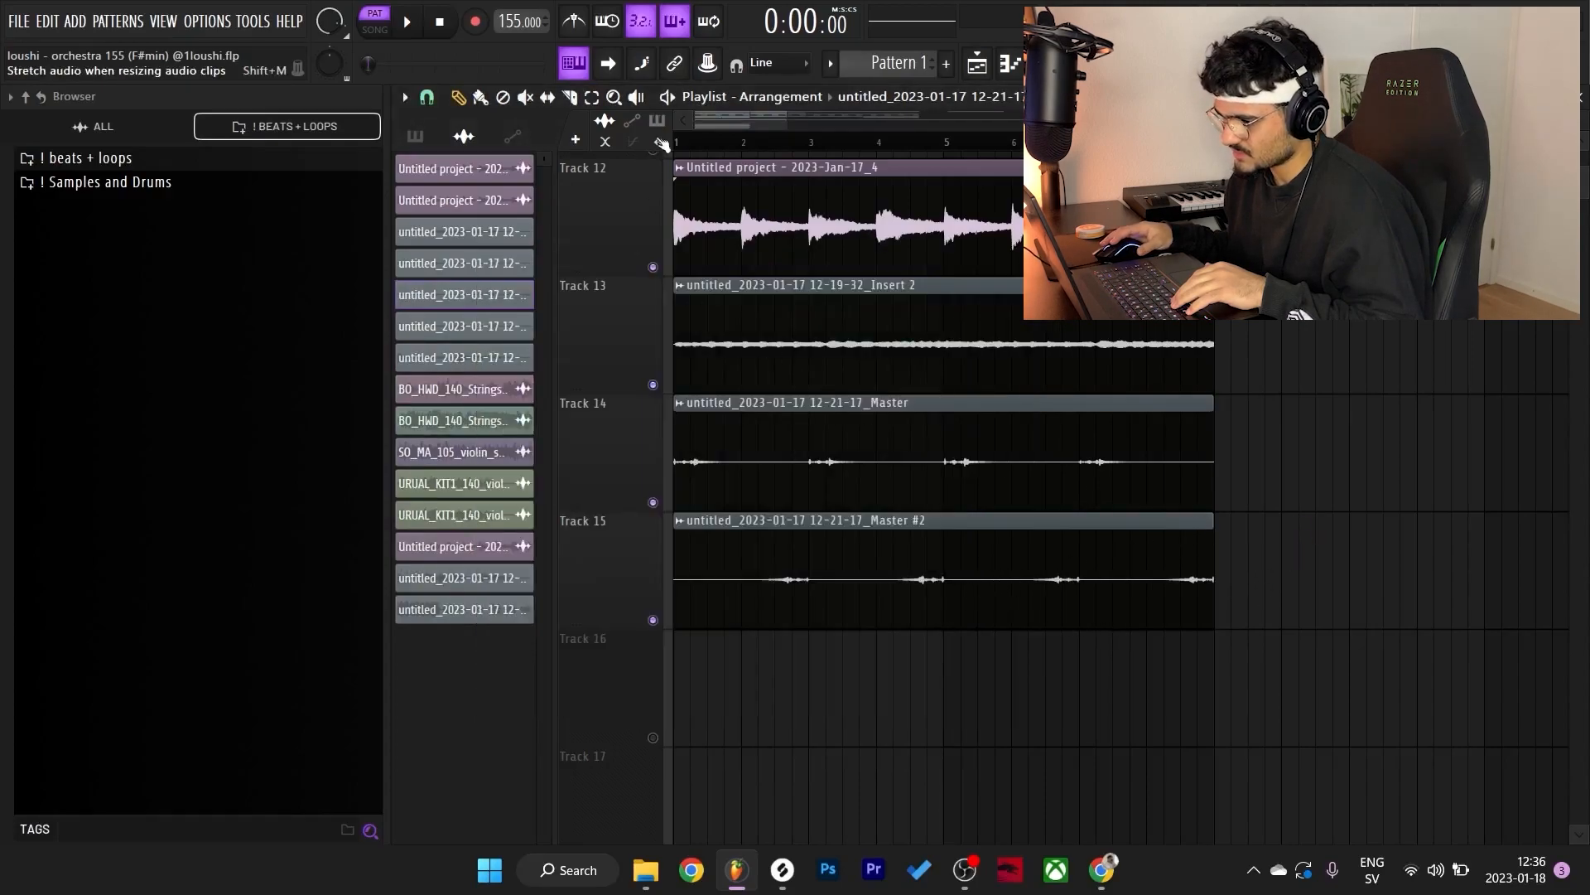
{"action": "left_click_drag", "start_coordinate": [1207, 522], "coordinate": [937, 537]}
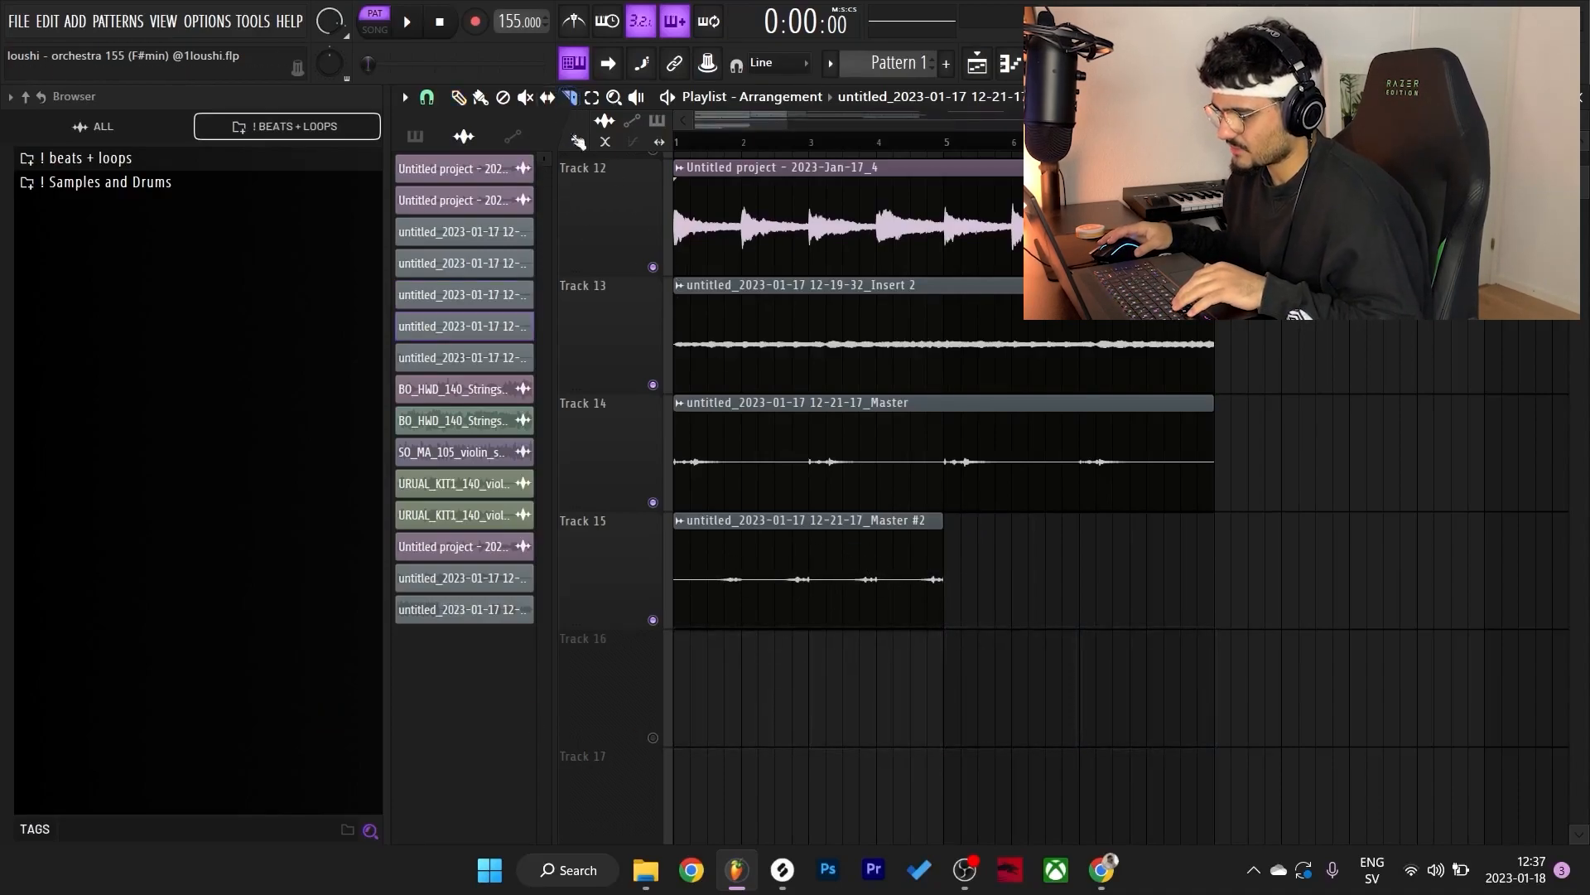
- Slice the reversed Track 15 clip into four one-bar pieces and shift them to start at bar 2
{"action": "left_click", "coordinate": [750, 586]}
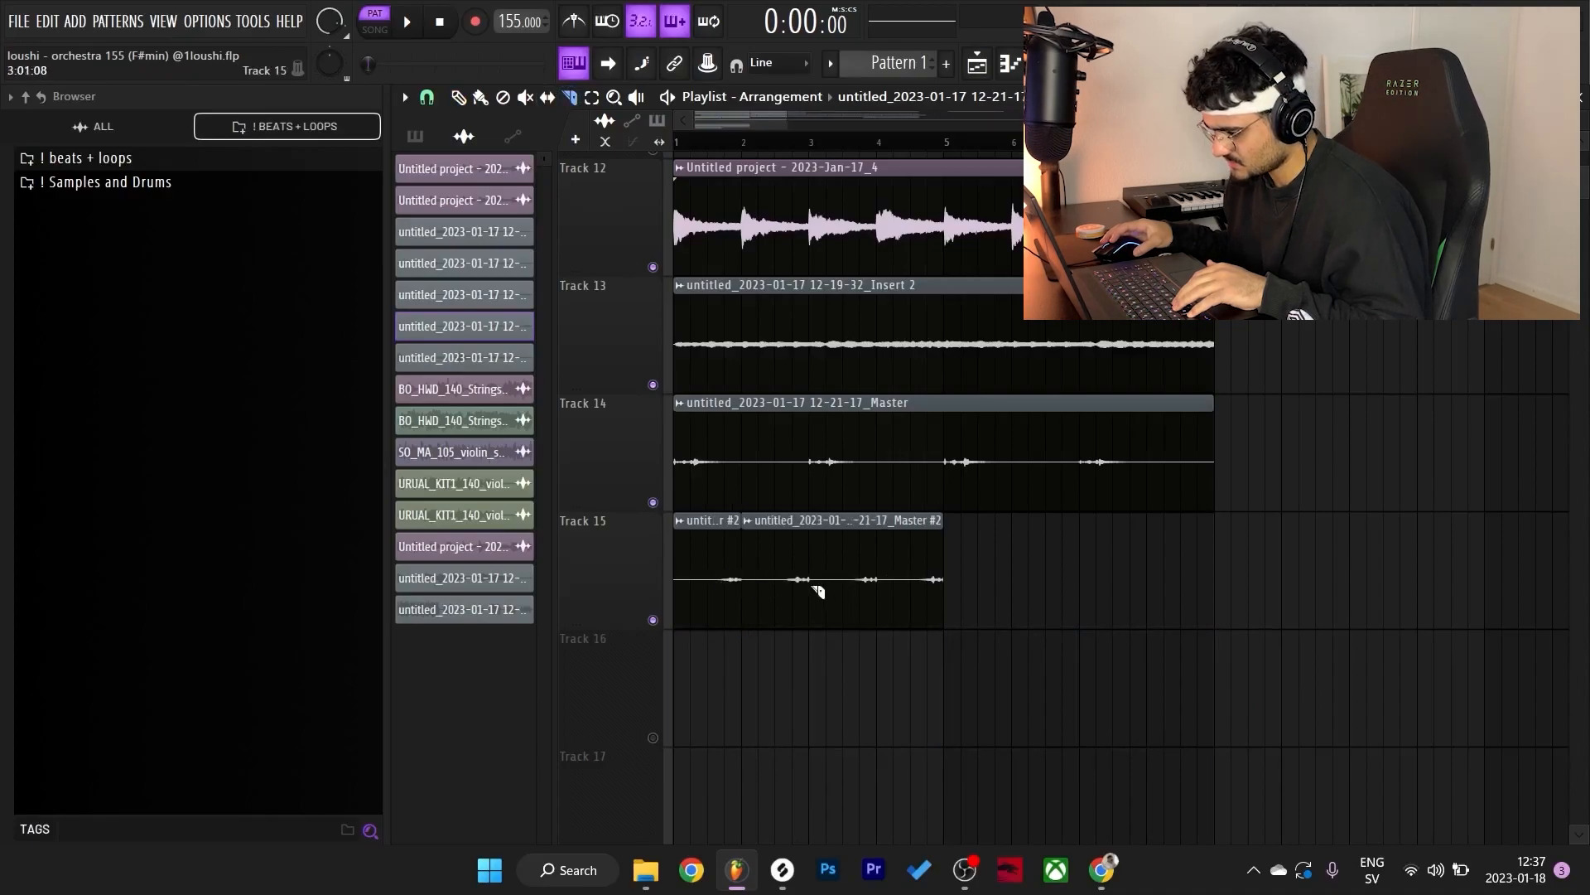
{"action": "left_click_drag", "start_coordinate": [1050, 631], "coordinate": [675, 522]}
{"action": "left_click_drag", "start_coordinate": [728, 575], "coordinate": [795, 594]}
- Space the four reversed slices apart along Track 15, with the last one ending at bar 9
{"action": "scroll", "coordinate": [794, 601], "scroll_direction": "up", "scroll_amount": 3}
{"action": "scroll", "coordinate": [768, 661], "scroll_direction": "up", "scroll_amount": 2}
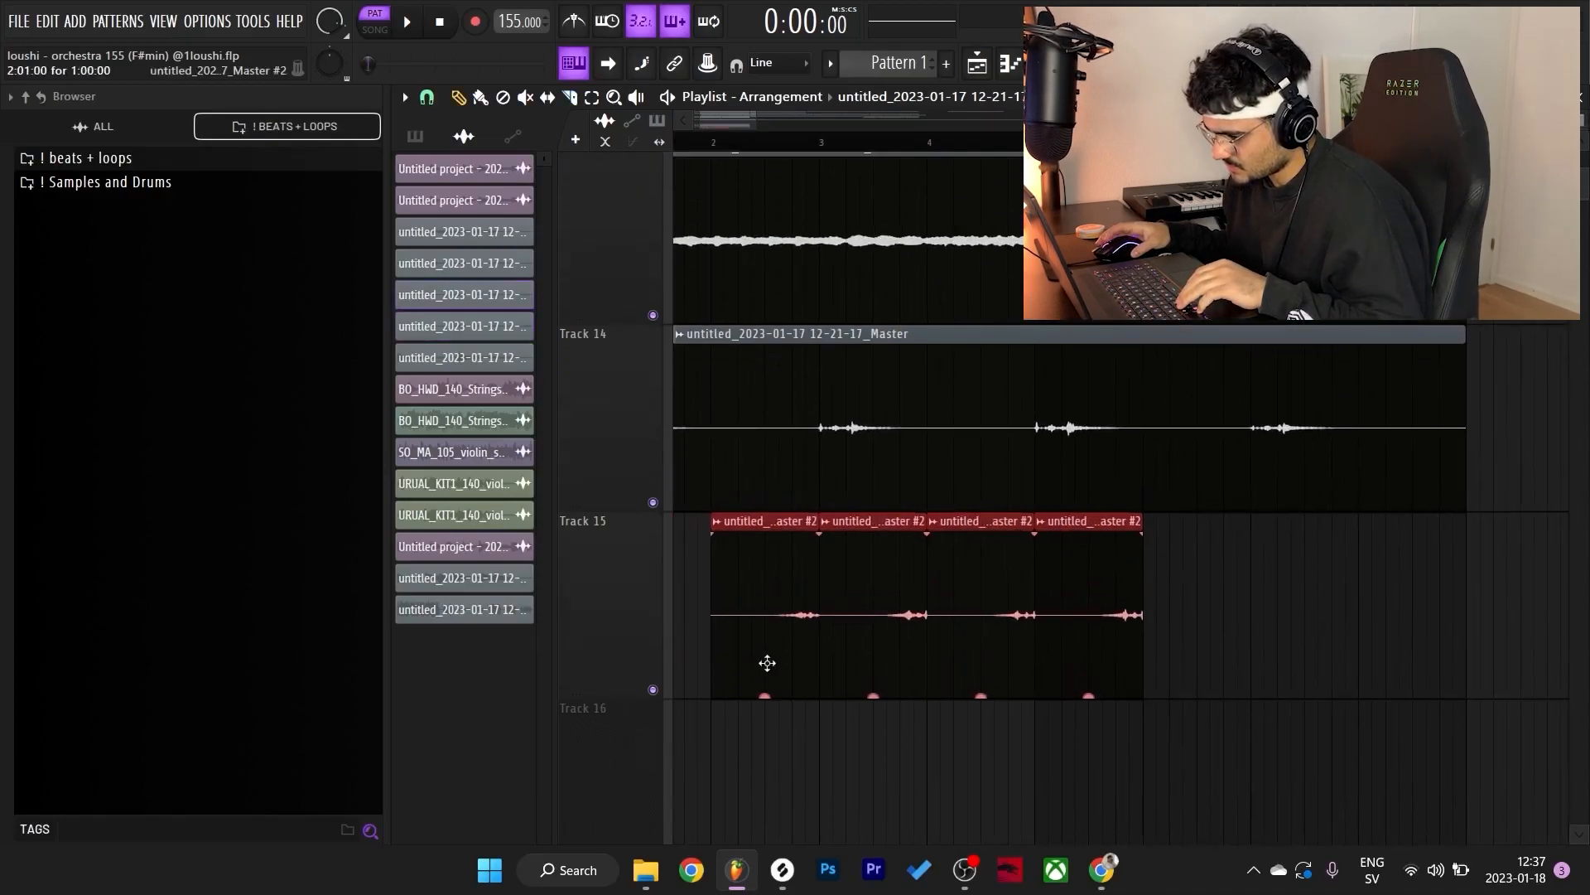
{"action": "left_click_drag", "start_coordinate": [1281, 643], "coordinate": [1097, 631]}
{"action": "left_click_drag", "start_coordinate": [1093, 623], "coordinate": [1193, 615]}
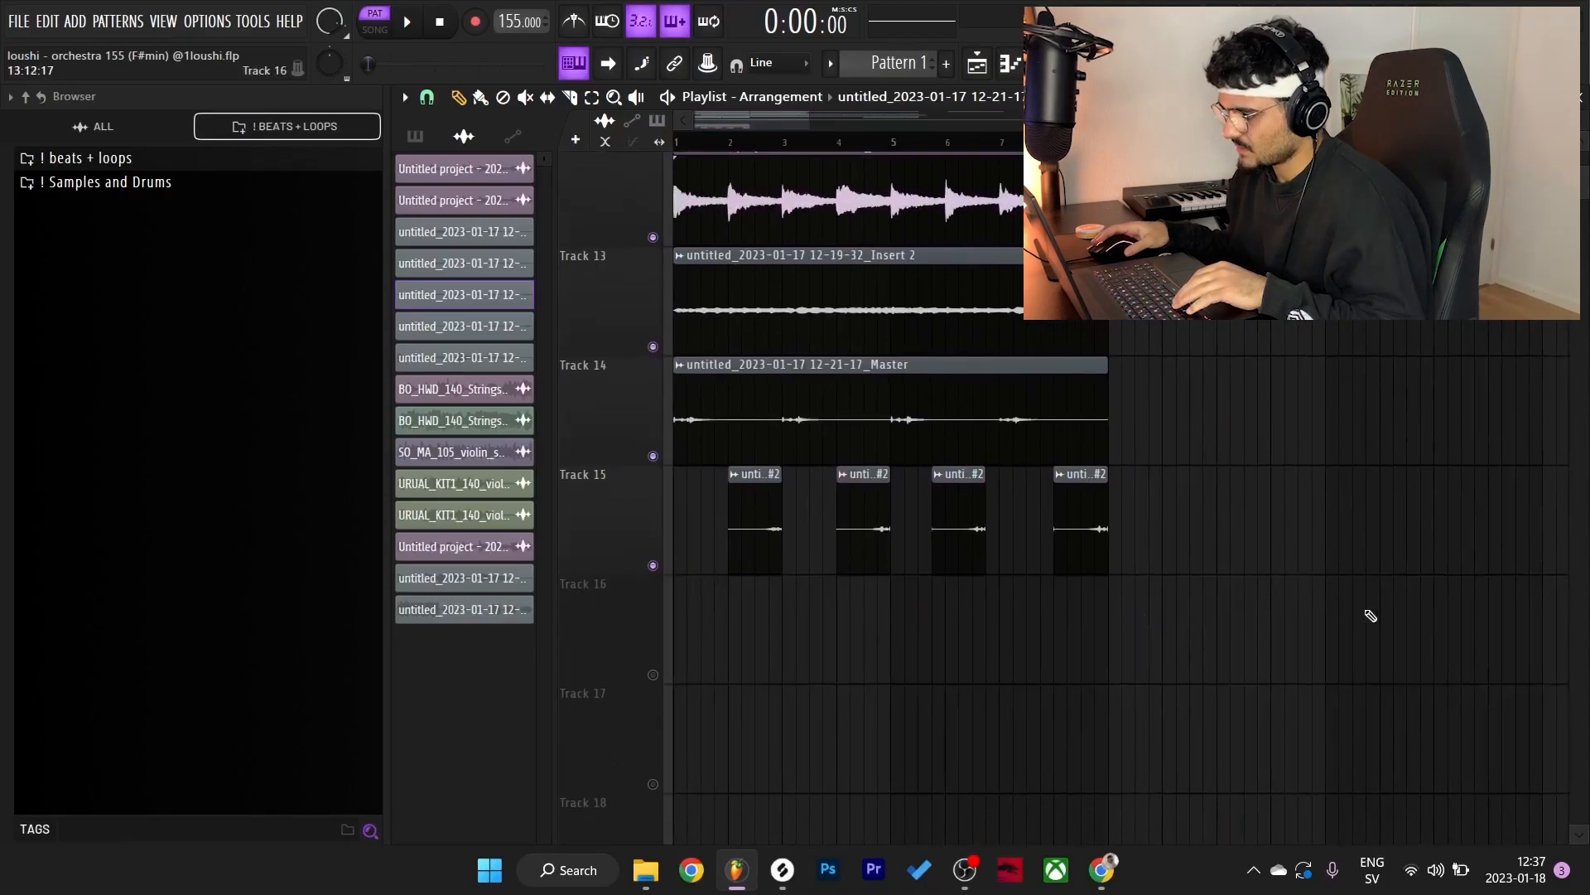
{"action": "left_click_drag", "start_coordinate": [1373, 613], "coordinate": [1377, 635]}
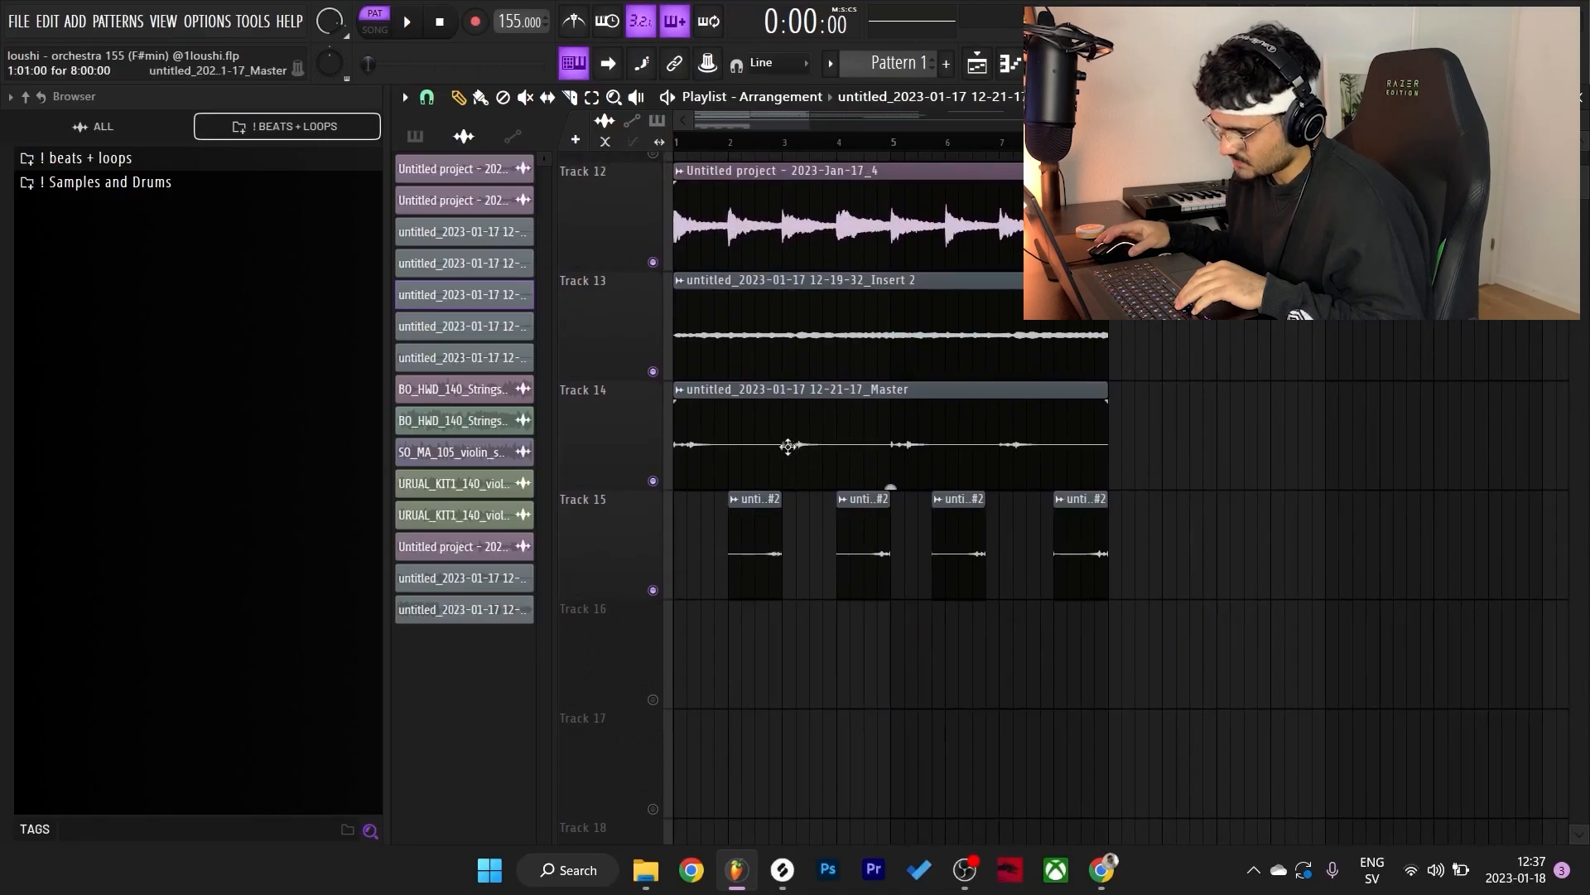
{"action": "scroll", "coordinate": [780, 472], "scroll_direction": "up", "scroll_amount": 1}
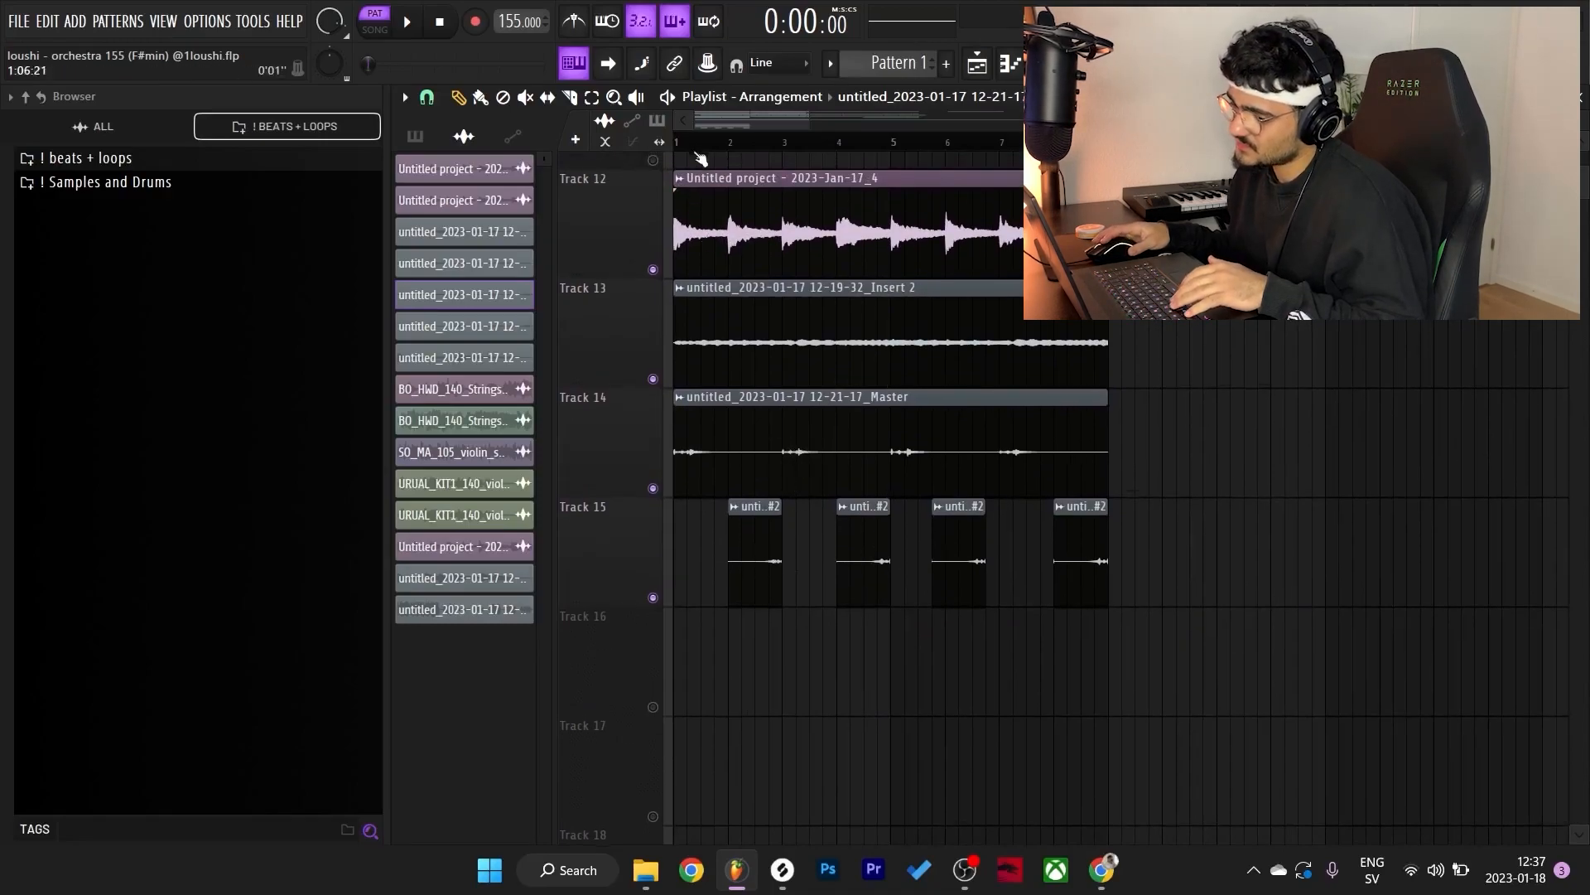
- Play the arrangement in song mode to hear the spaced reversed slices on Track 15
{"action": "key", "text": "l"}
{"action": "key", "text": "space"}
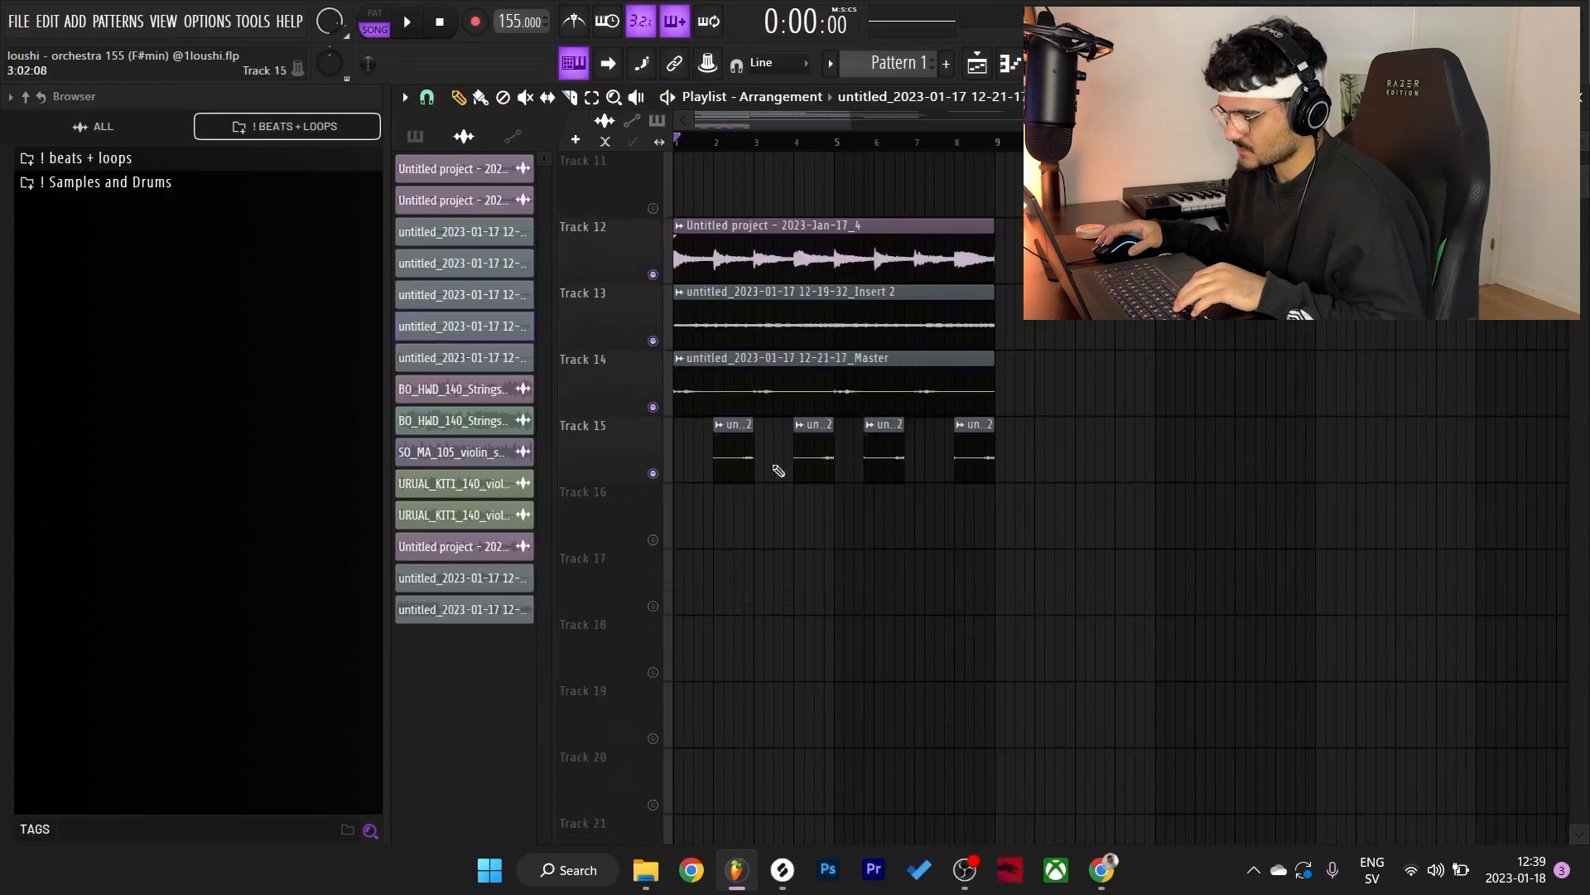
{"action": "left_click_drag", "start_coordinate": [1030, 459], "coordinate": [636, 388]}
- Review the Kontakt NOIRE Pure piano with its Dark snapshot and the bass notes in its piano roll
{"action": "key", "text": "F6"}
{"action": "key", "text": "F6"}
{"action": "left_click_drag", "start_coordinate": [766, 518], "coordinate": [704, 524]}
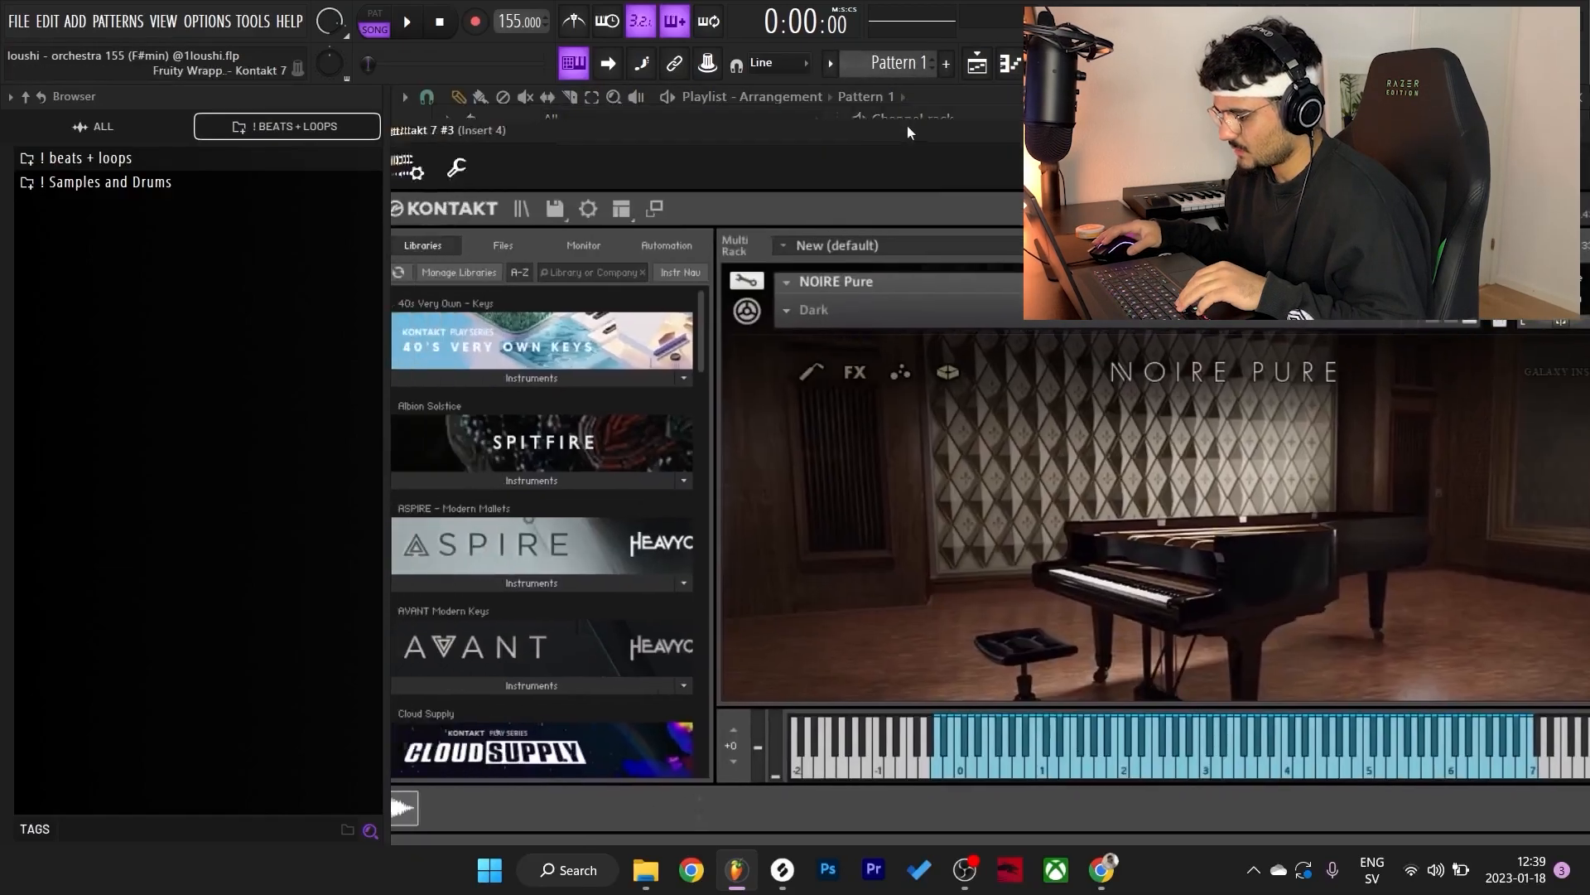
{"action": "left_click_drag", "start_coordinate": [907, 128], "coordinate": [807, 134]}
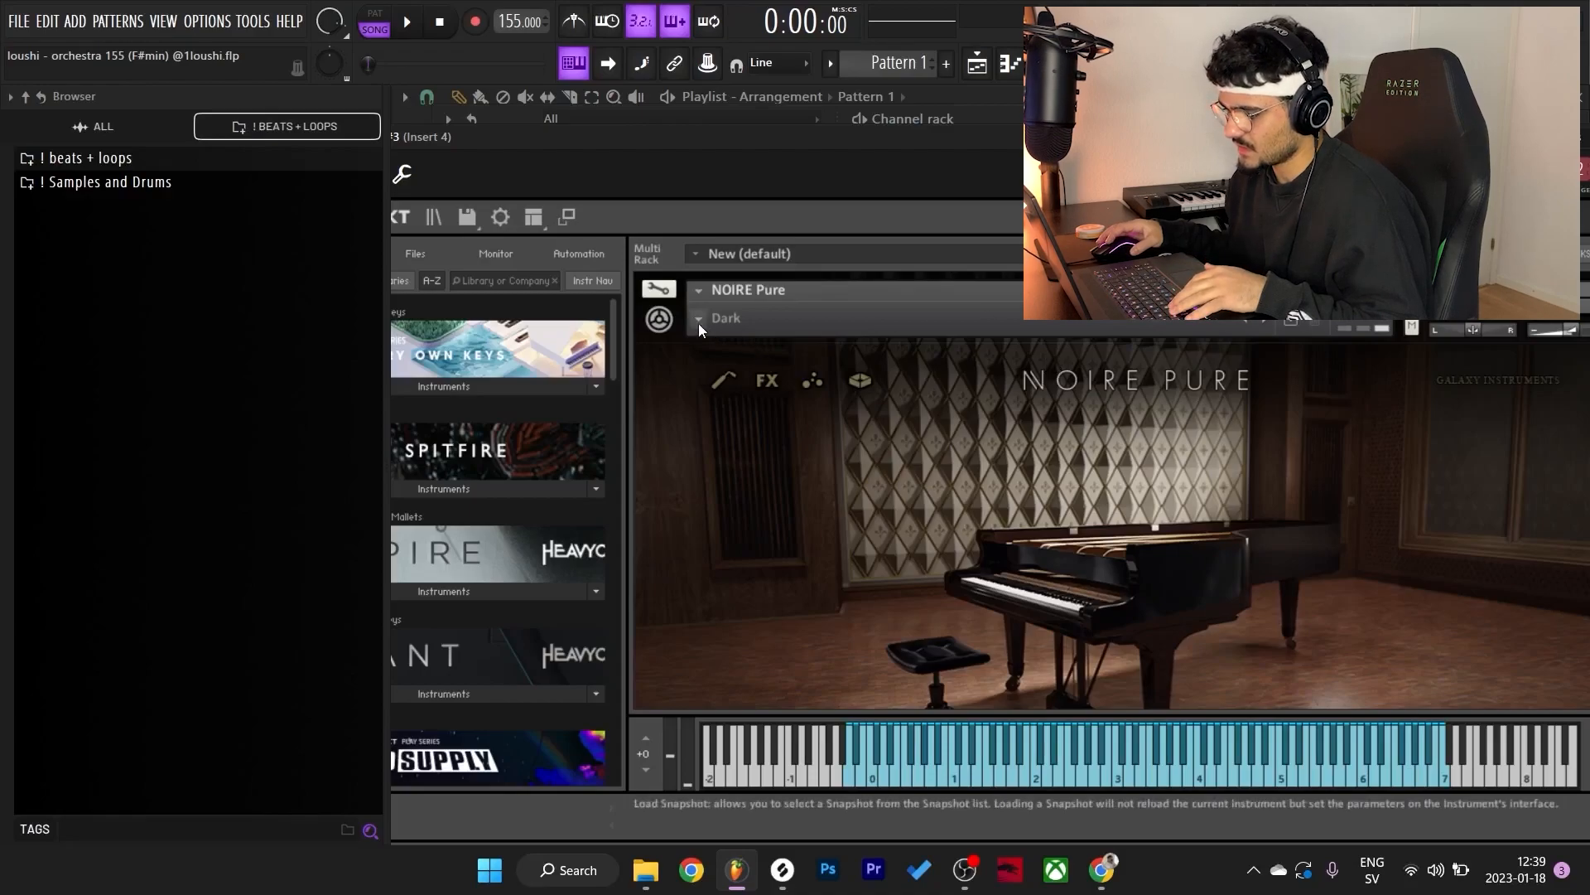
{"action": "left_click_drag", "start_coordinate": [748, 176], "coordinate": [774, 390]}
{"action": "left_click", "coordinate": [869, 292]}
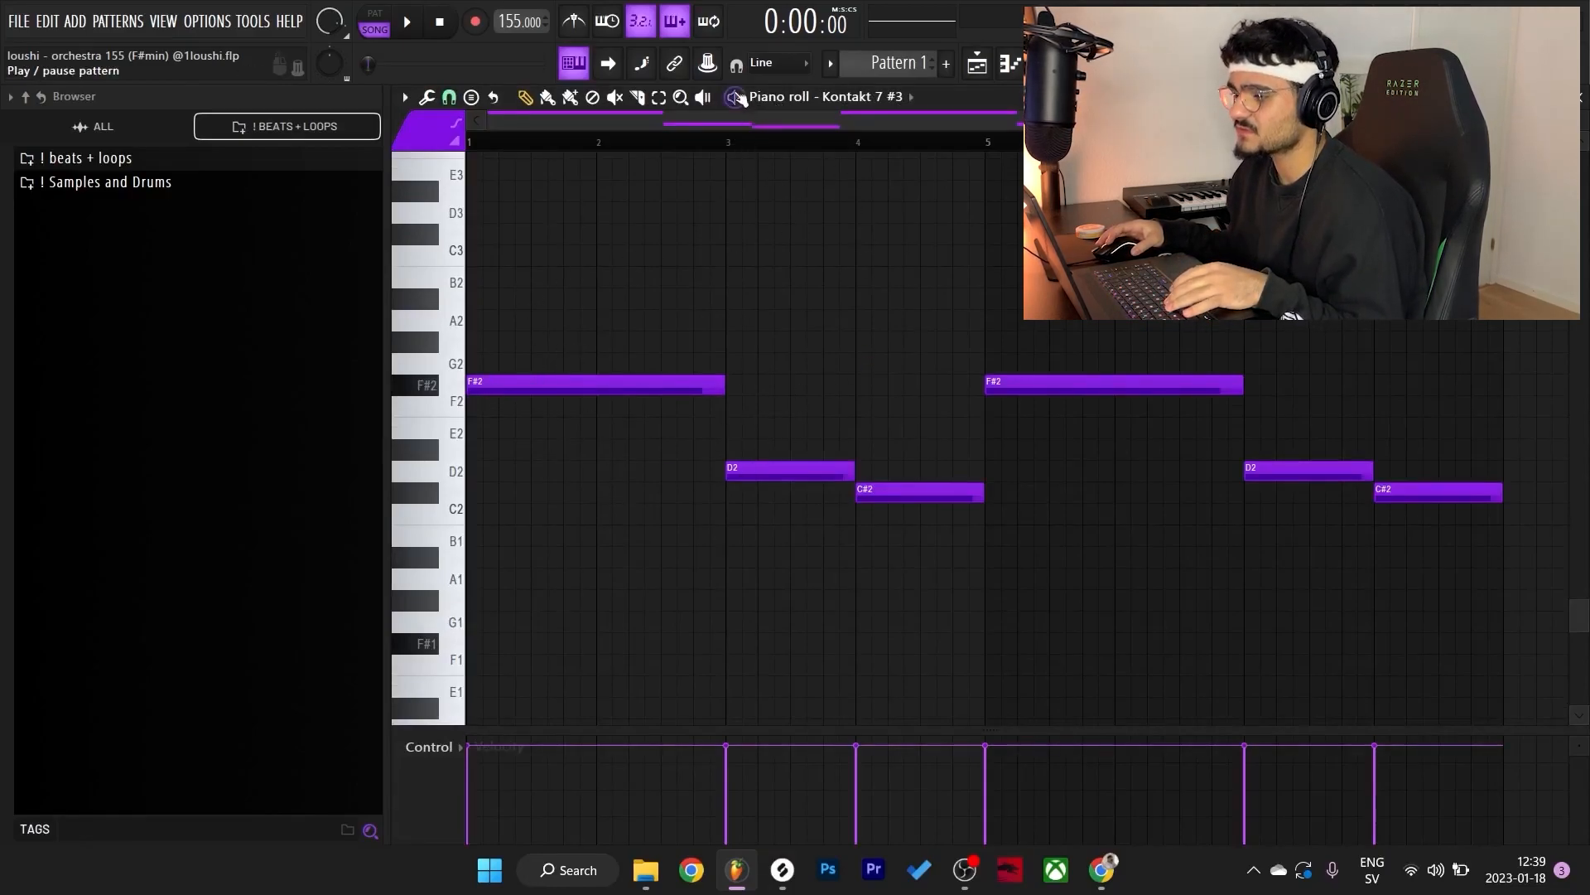
{"action": "left_click", "coordinate": [735, 98]}
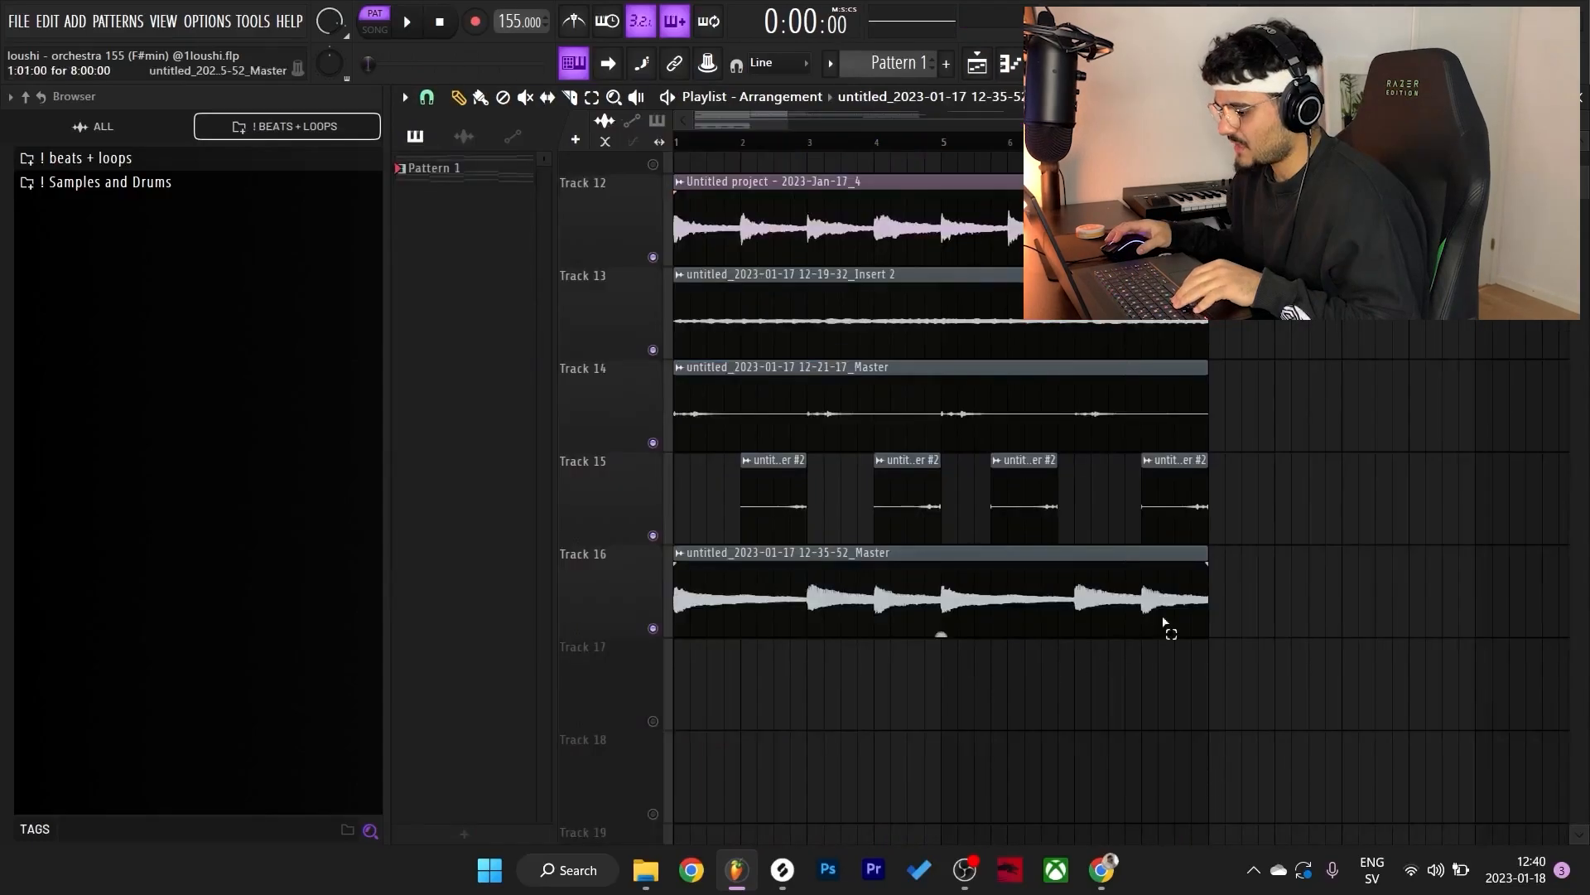
- Play the arrangement in song mode with the piano audio clip on Track 16 included
{"action": "left_click_drag", "start_coordinate": [1170, 626], "coordinate": [903, 596]}
{"action": "left_click_drag", "start_coordinate": [1315, 603], "coordinate": [772, 592]}
{"action": "key", "text": "ctrl+d"}
{"action": "scroll", "coordinate": [671, 607], "scroll_direction": "down", "scroll_amount": 1}
{"action": "key", "text": "l"}
{"action": "key", "text": "space"}
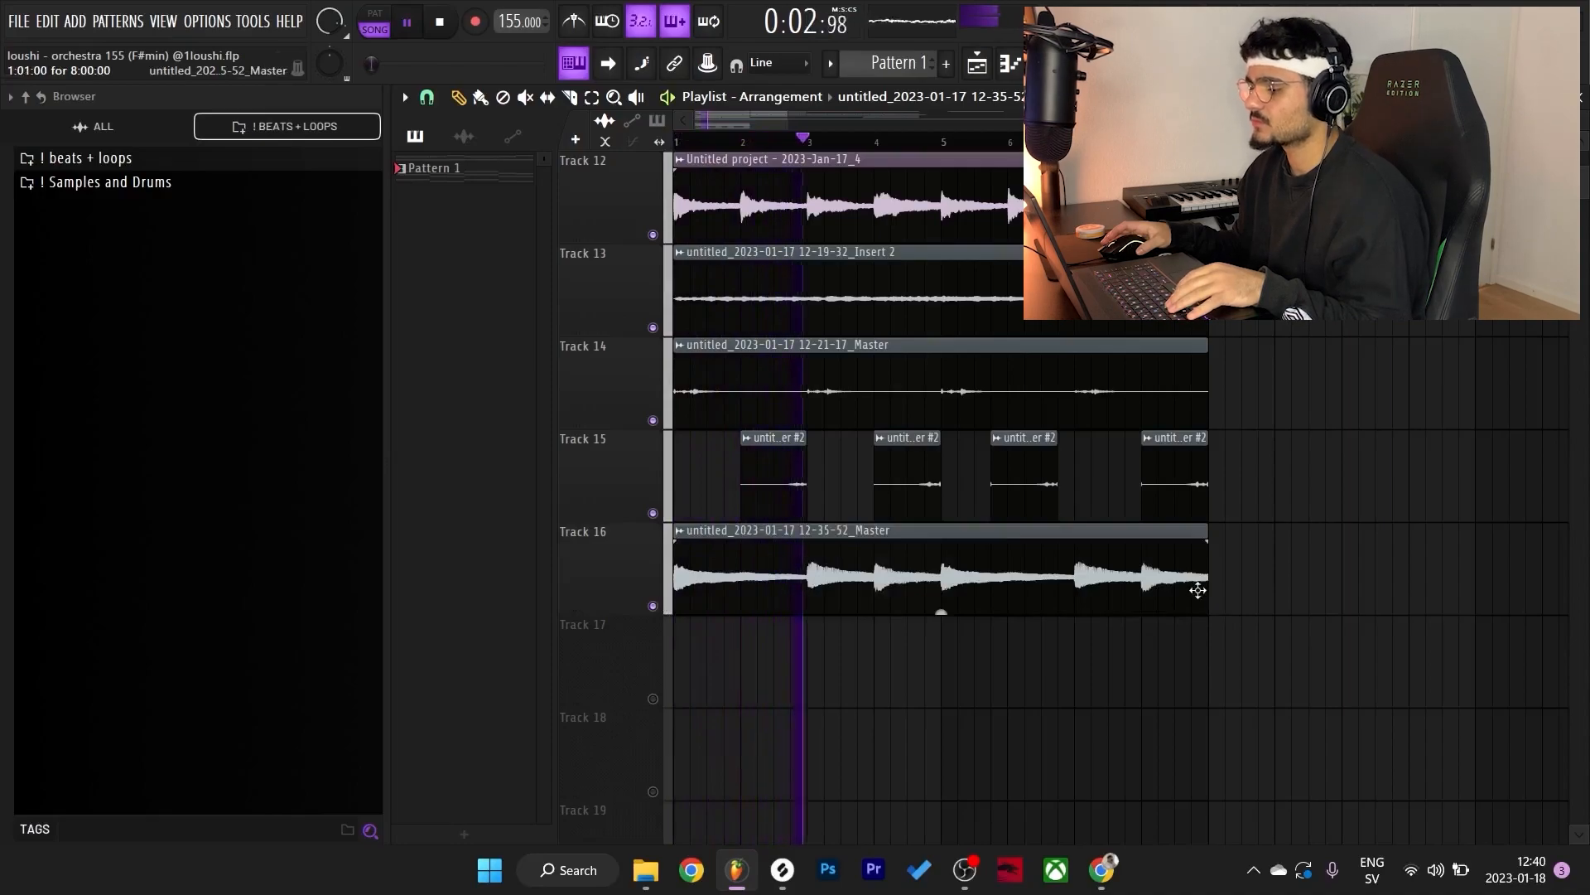
{"action": "scroll", "coordinate": [1124, 445], "scroll_direction": "down", "scroll_amount": 1}
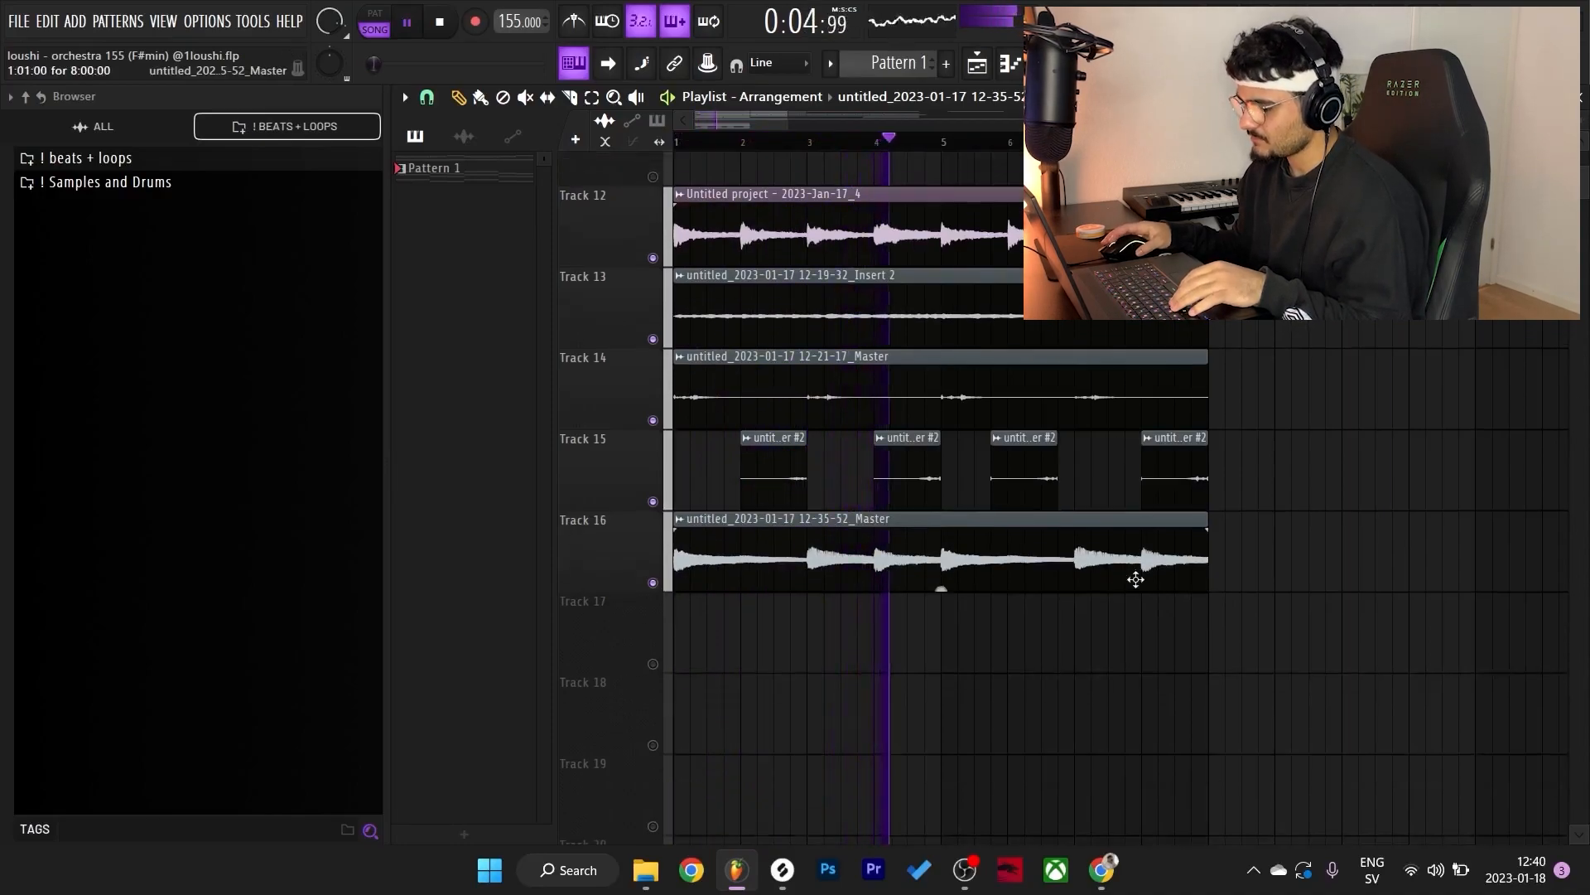
{"action": "scroll", "coordinate": [1135, 575], "scroll_direction": "down", "scroll_amount": 1}
{"action": "key", "text": "space"}
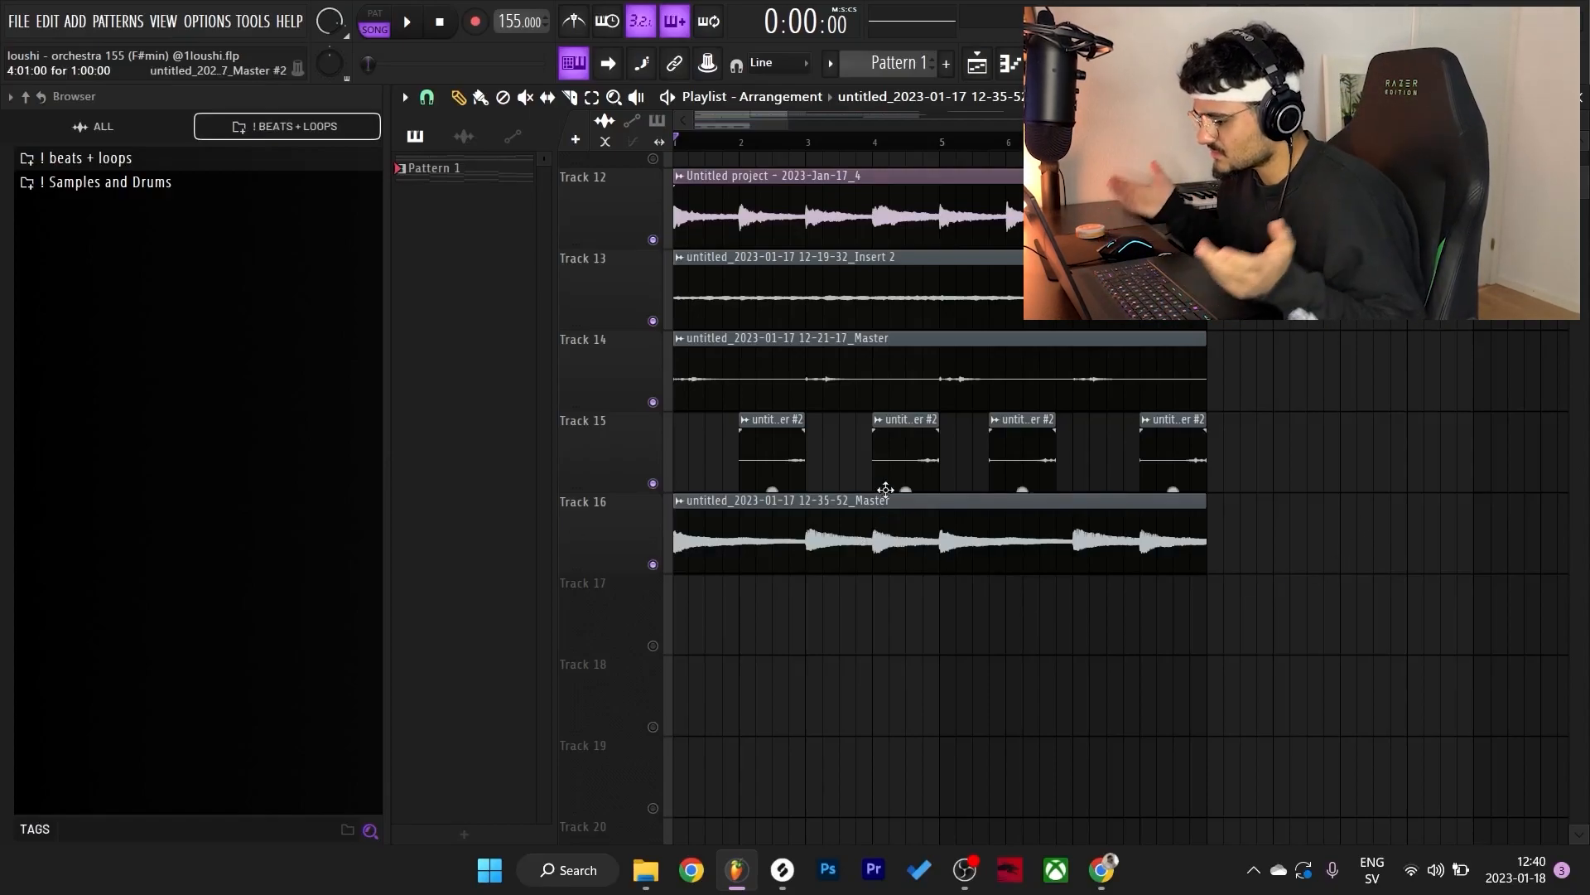
{"action": "scroll", "coordinate": [1494, 643], "scroll_direction": "up", "scroll_amount": 1}
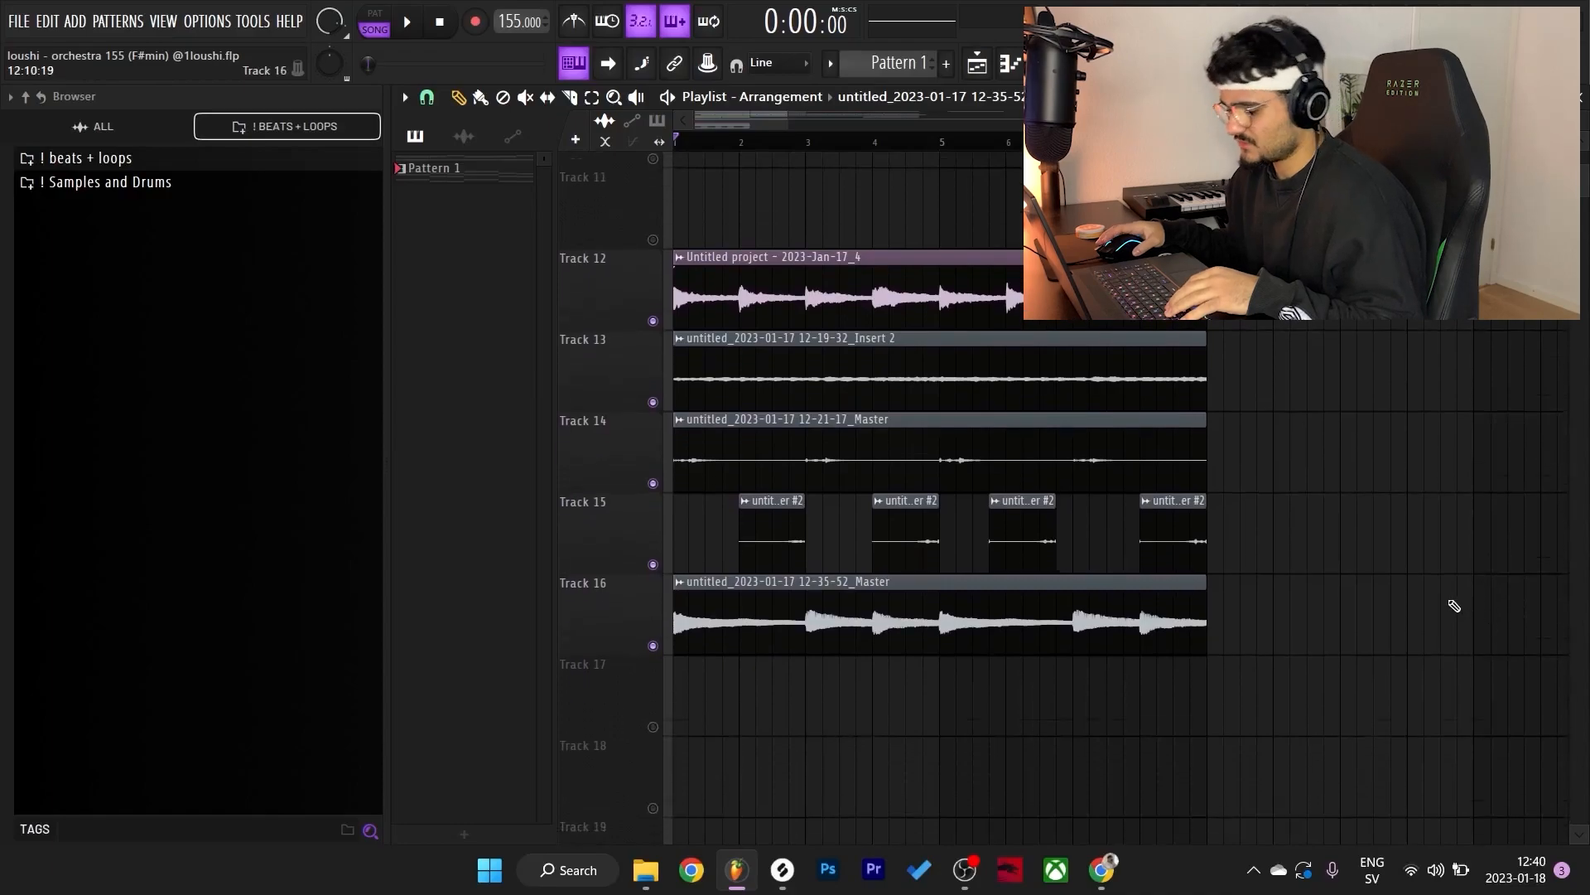
{"action": "scroll", "coordinate": [1452, 604], "scroll_direction": "down", "scroll_amount": 1}
{"action": "scroll", "coordinate": [1136, 542], "scroll_direction": "up", "scroll_amount": 3}
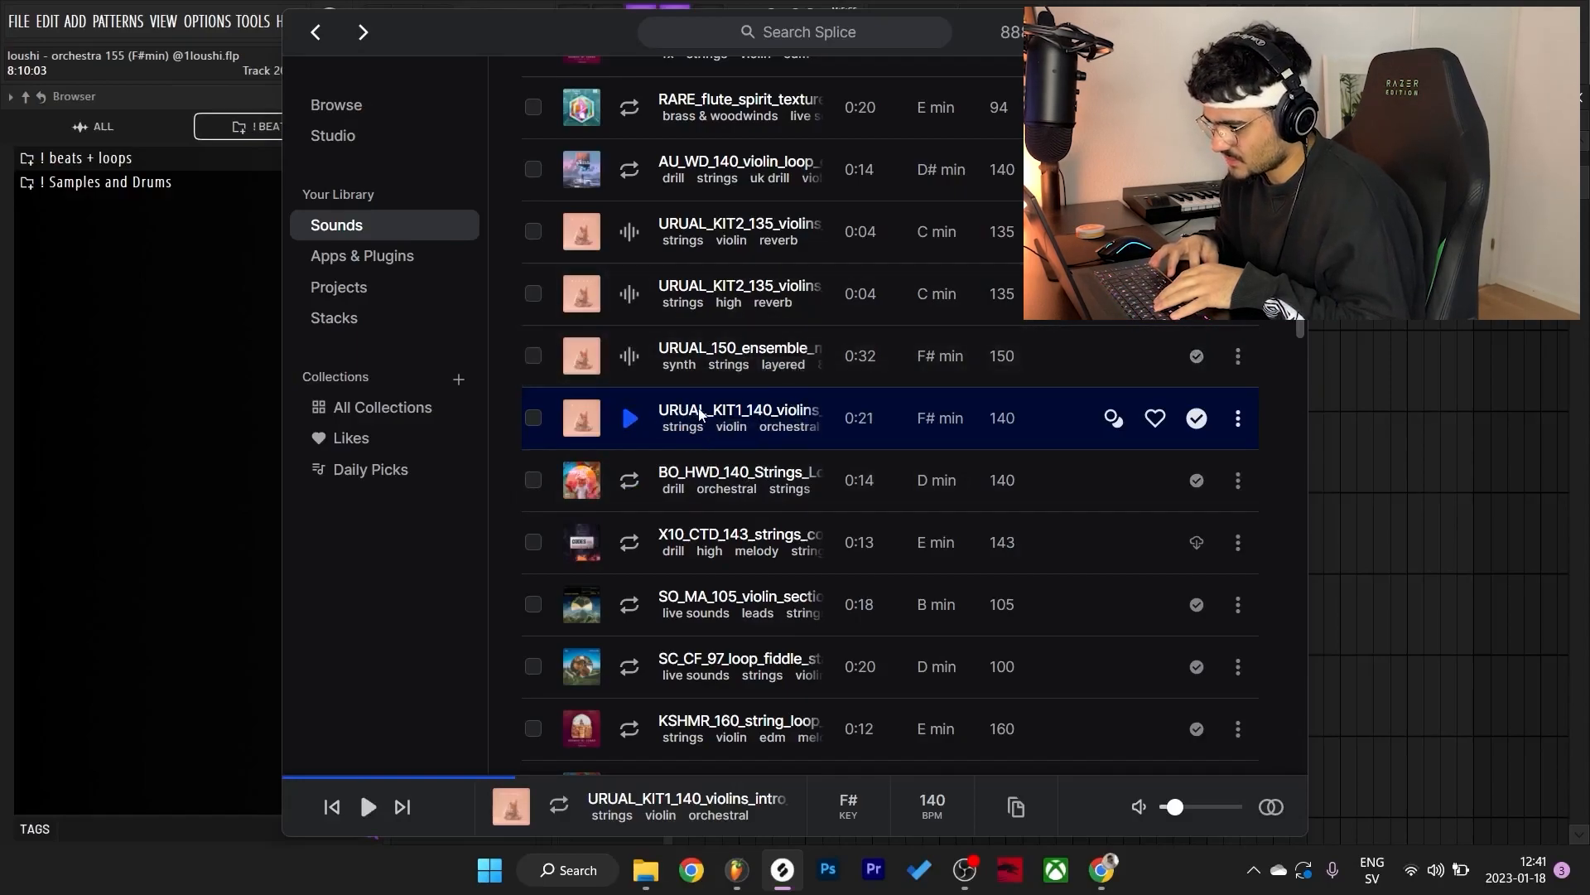
- Open the Ritual sample pack page in Splice from the URUAL_KIT1_140_violins sample and look through its sample list
{"action": "left_click", "coordinate": [1136, 568]}
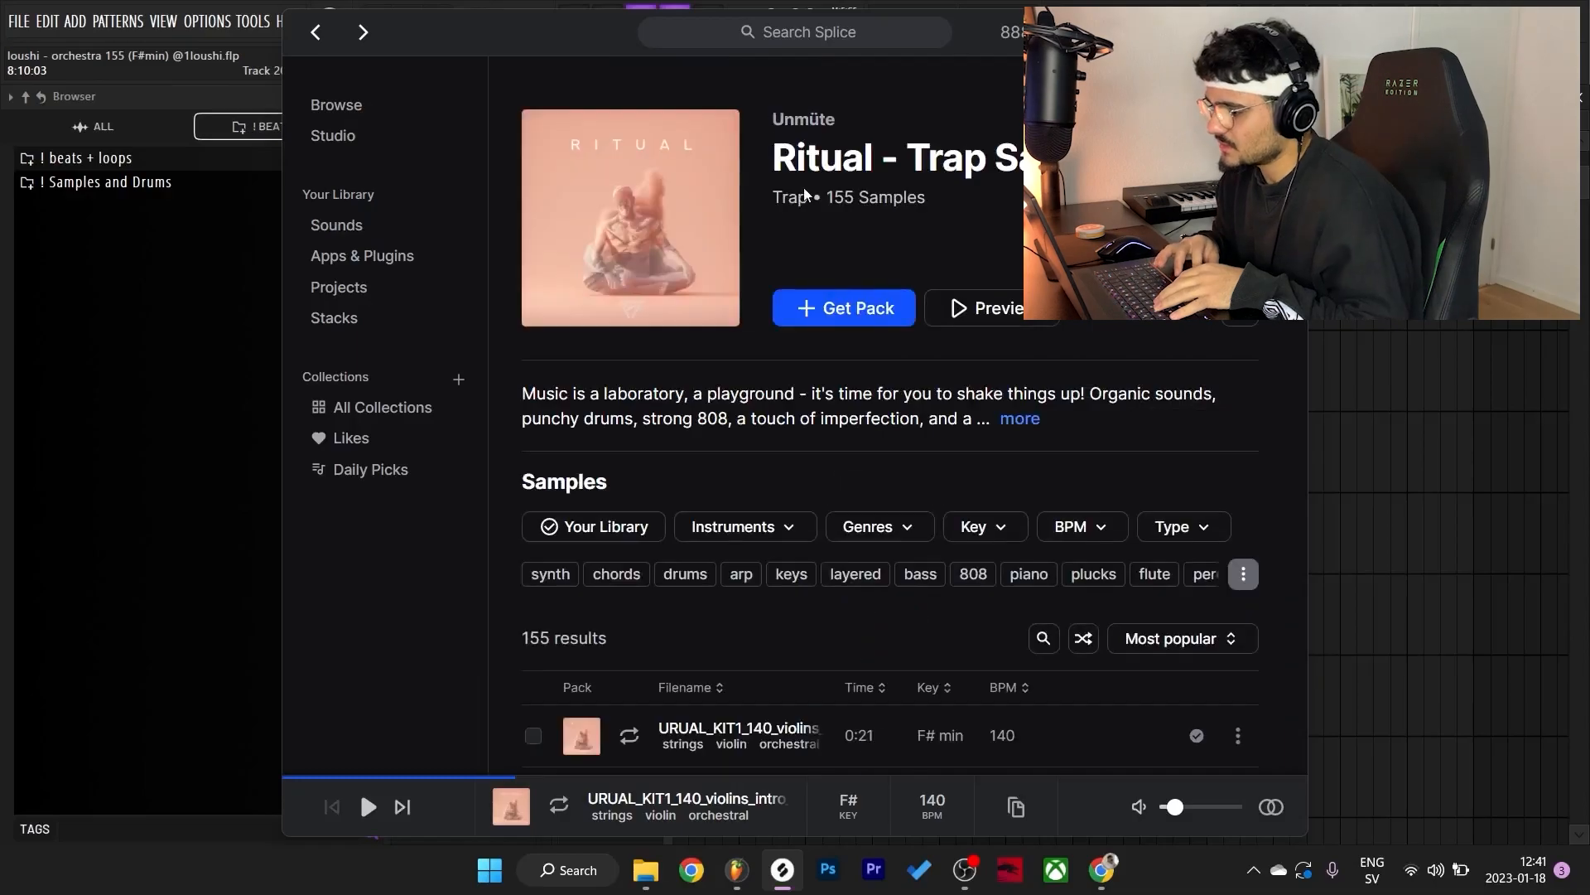
{"action": "scroll", "coordinate": [805, 195], "scroll_direction": "down", "scroll_amount": 1}
{"action": "scroll", "coordinate": [998, 199], "scroll_direction": "up", "scroll_amount": 1}
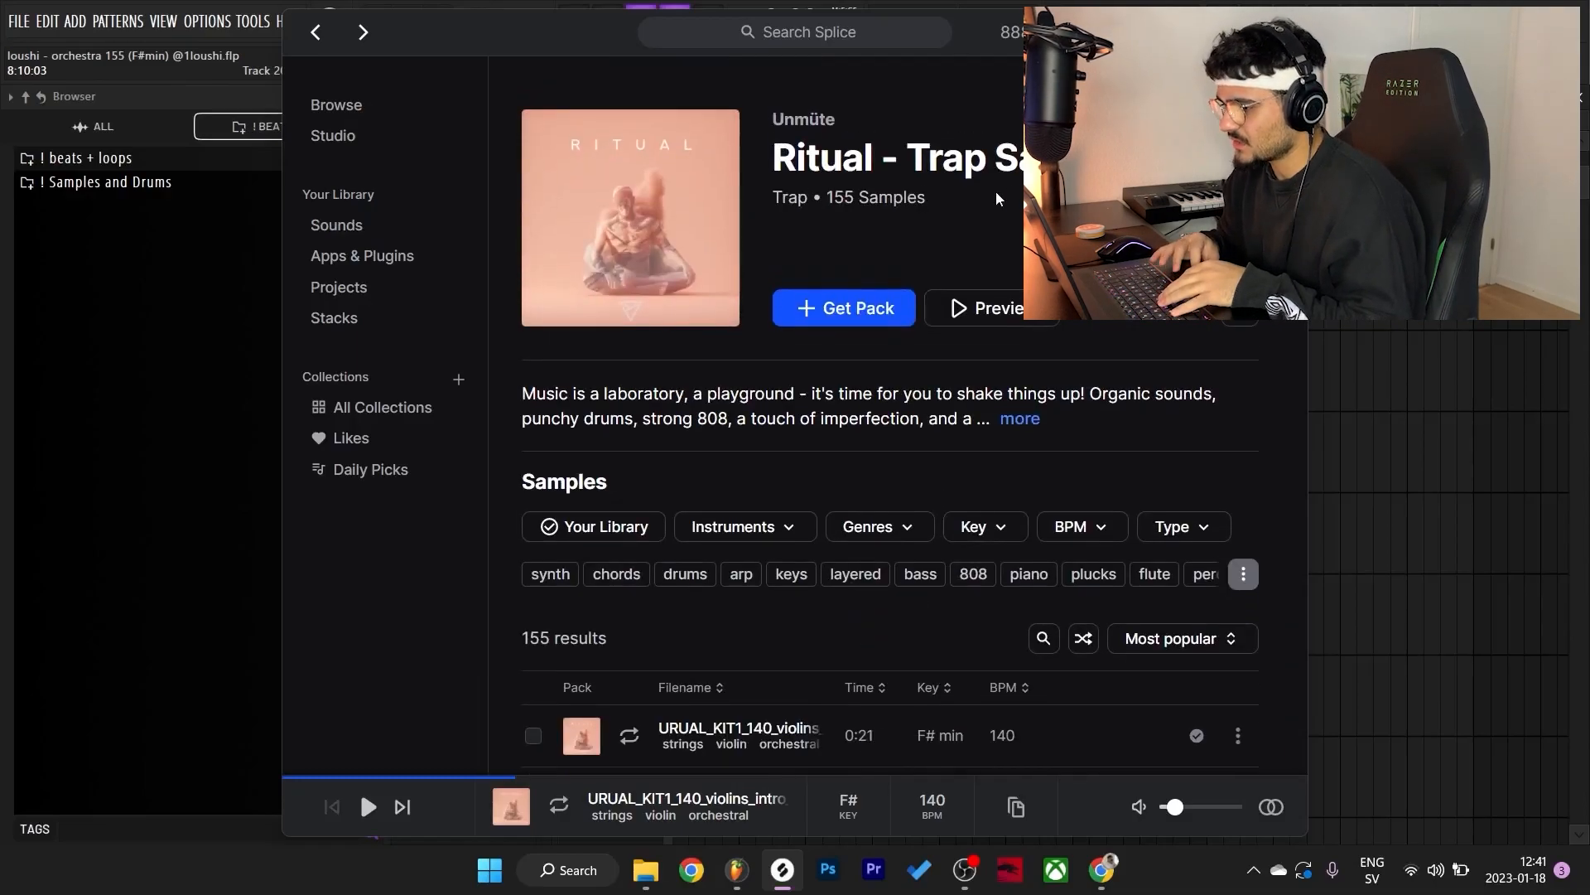
{"action": "left_click_drag", "start_coordinate": [770, 157], "coordinate": [974, 194]}
{"action": "left_click", "coordinate": [923, 248]}
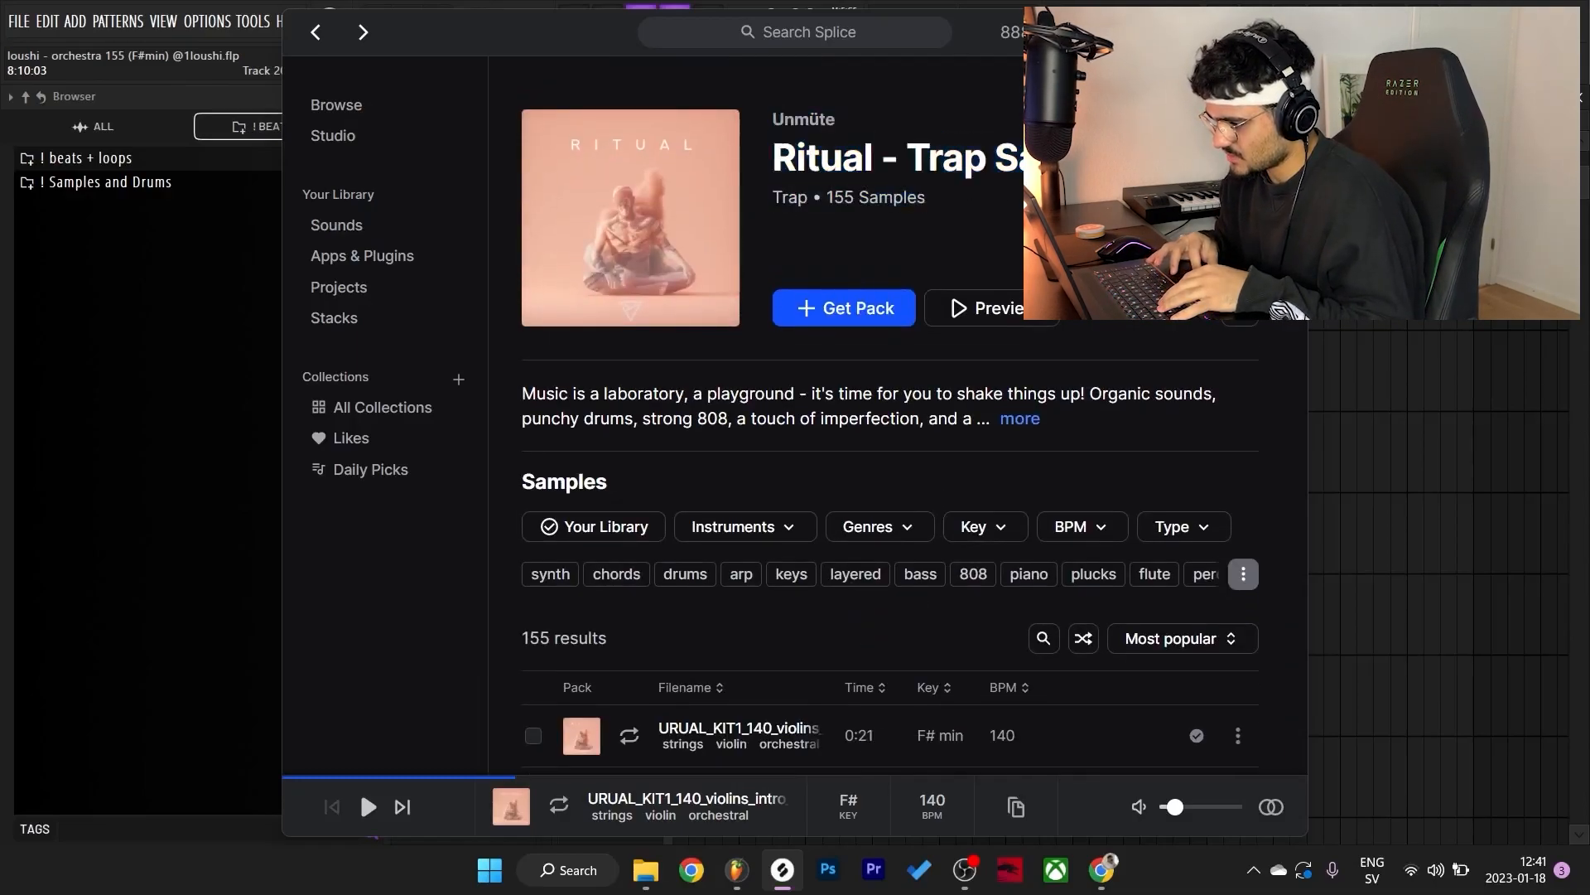
{"action": "scroll", "coordinate": [921, 248], "scroll_direction": "down", "scroll_amount": 3}
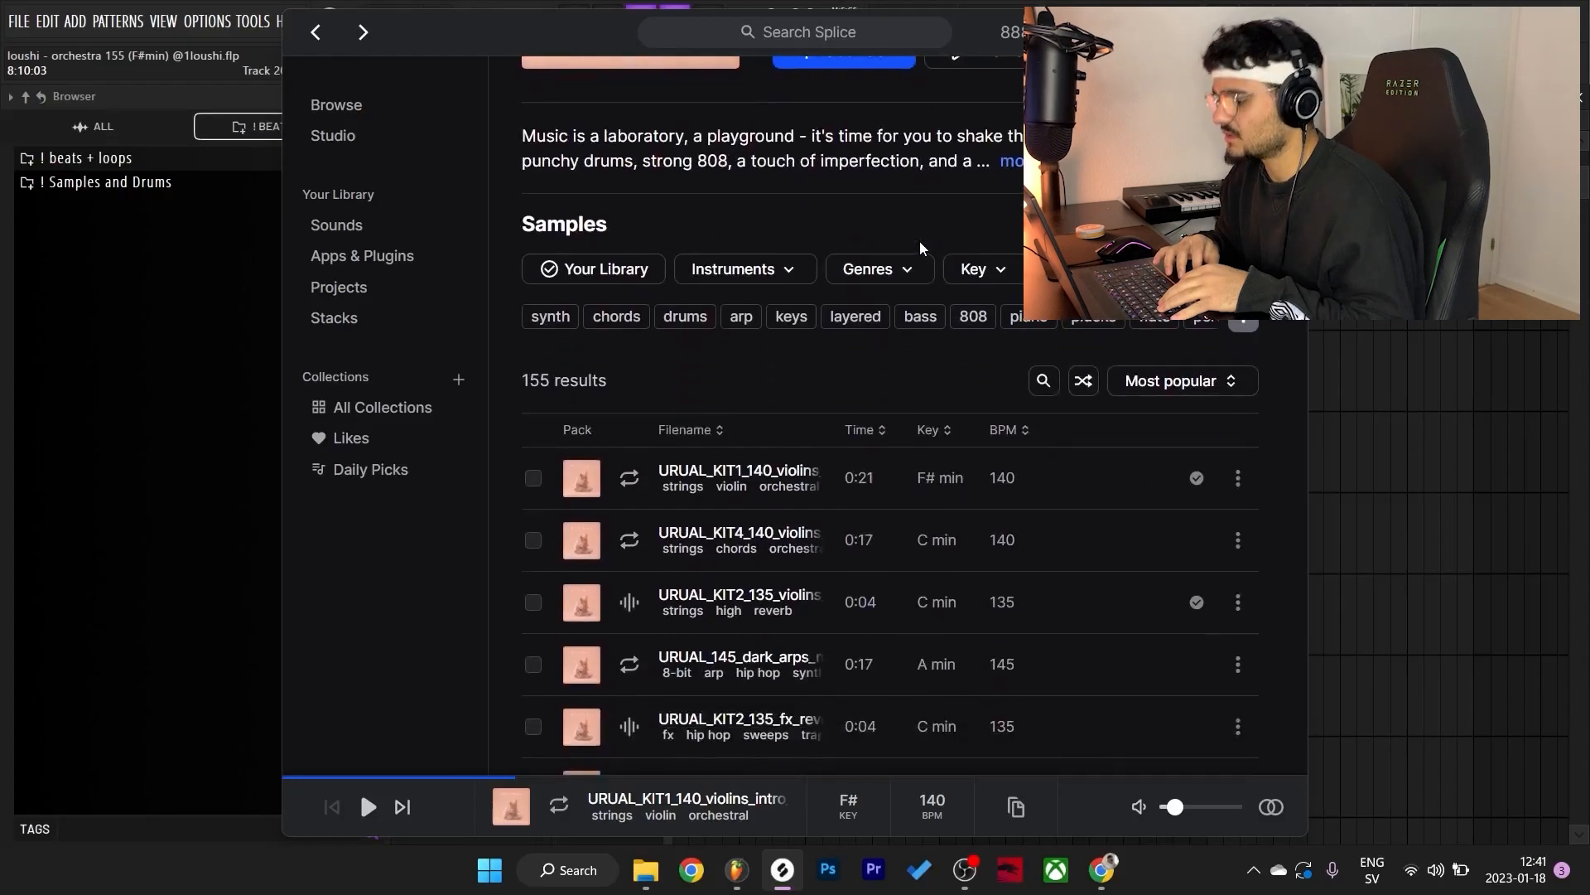
{"action": "scroll", "coordinate": [923, 249], "scroll_direction": "up", "scroll_amount": 1}
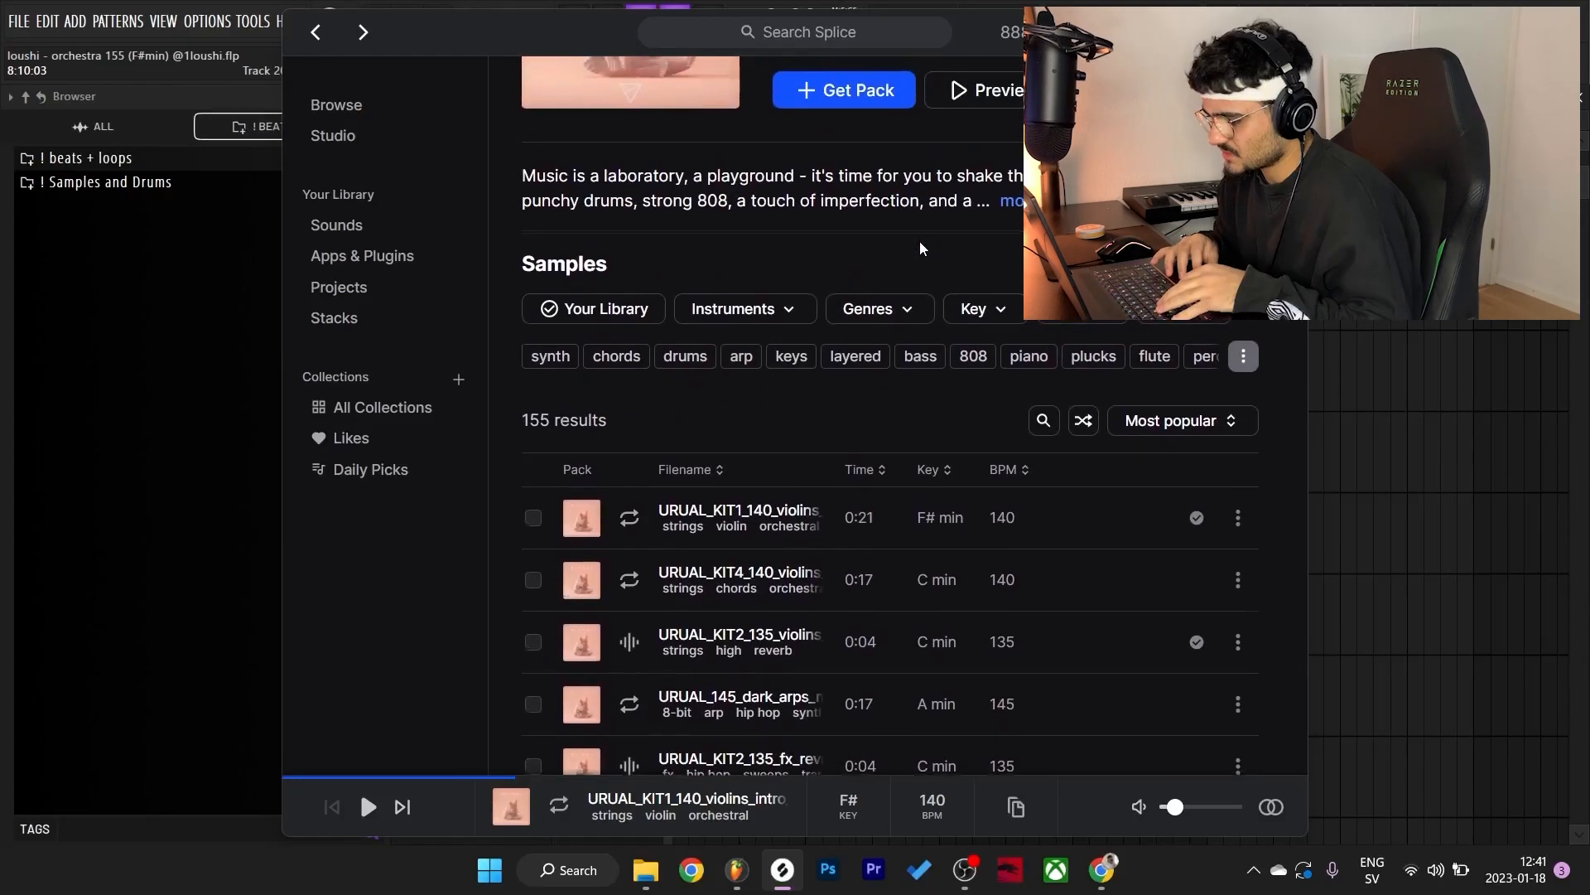
{"action": "scroll", "coordinate": [922, 248], "scroll_direction": "down", "scroll_amount": 2}
{"action": "scroll", "coordinate": [922, 248], "scroll_direction": "down", "scroll_amount": 1}
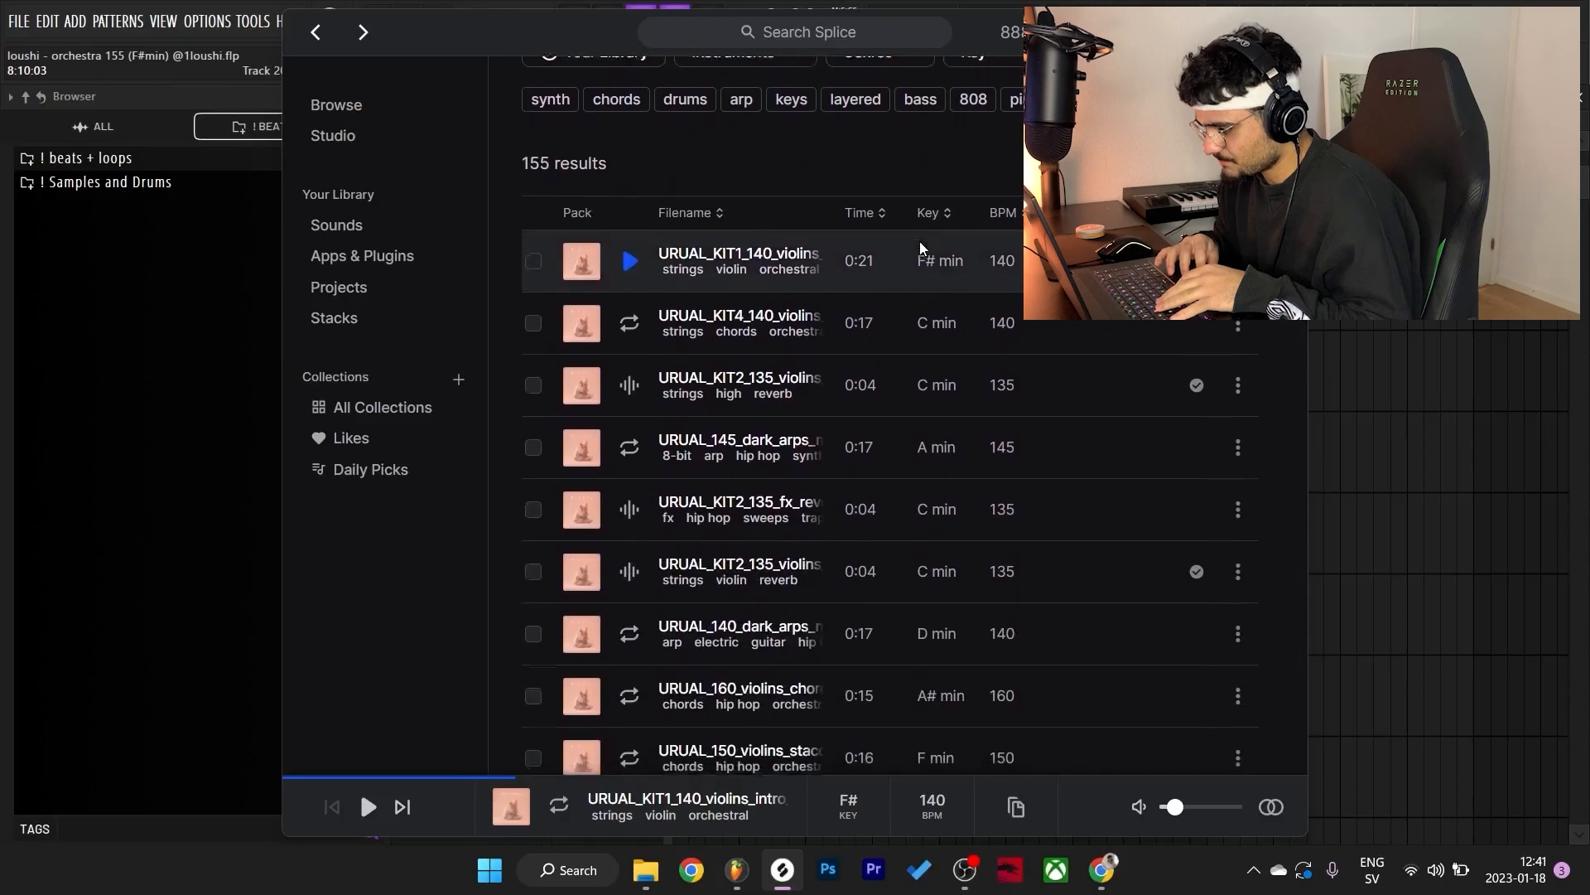
{"action": "scroll", "coordinate": [922, 248], "scroll_direction": "up", "scroll_amount": 6}
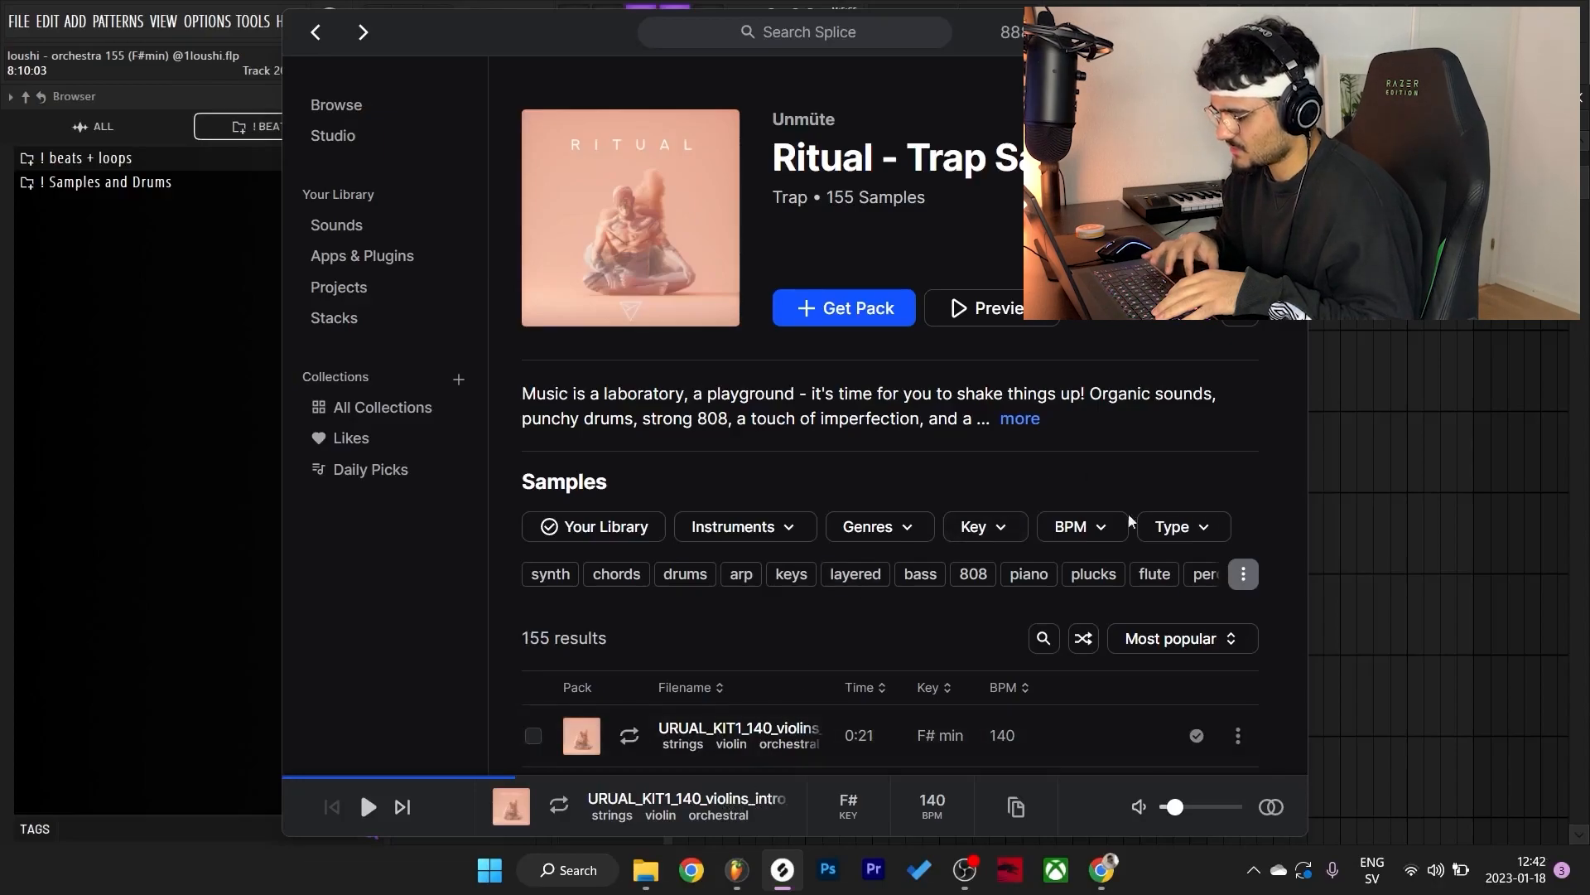
- Switch back to FL Studio and examine the channel settings of the URUAL_KIT1_140_violins_intro clip on Track 17
{"action": "key", "text": "alt+Tab"}
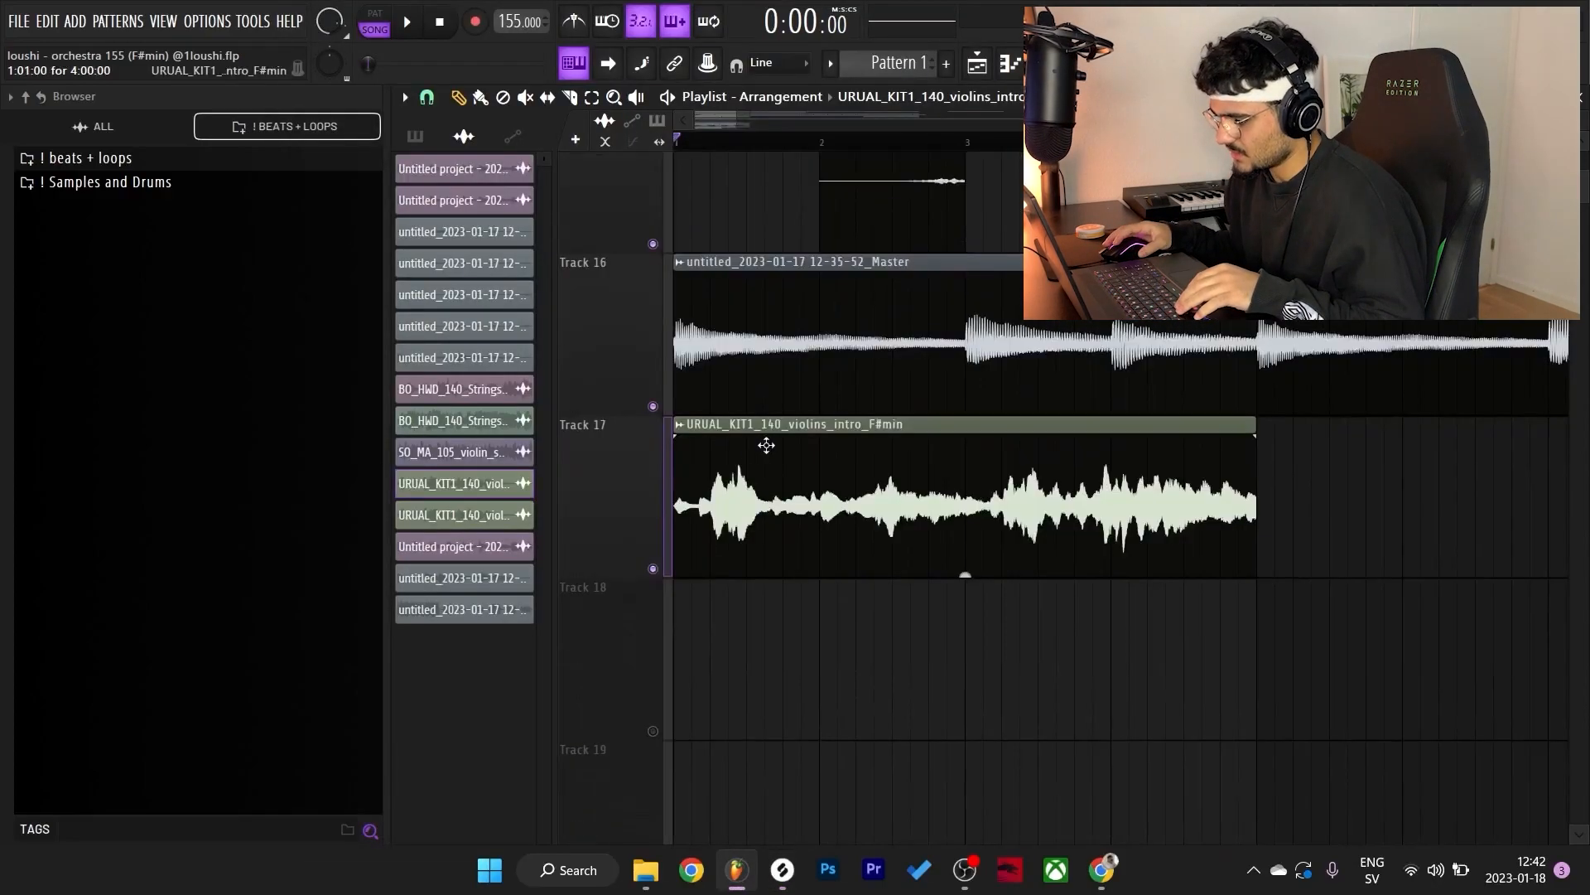
{"action": "double_click", "coordinate": [697, 432]}
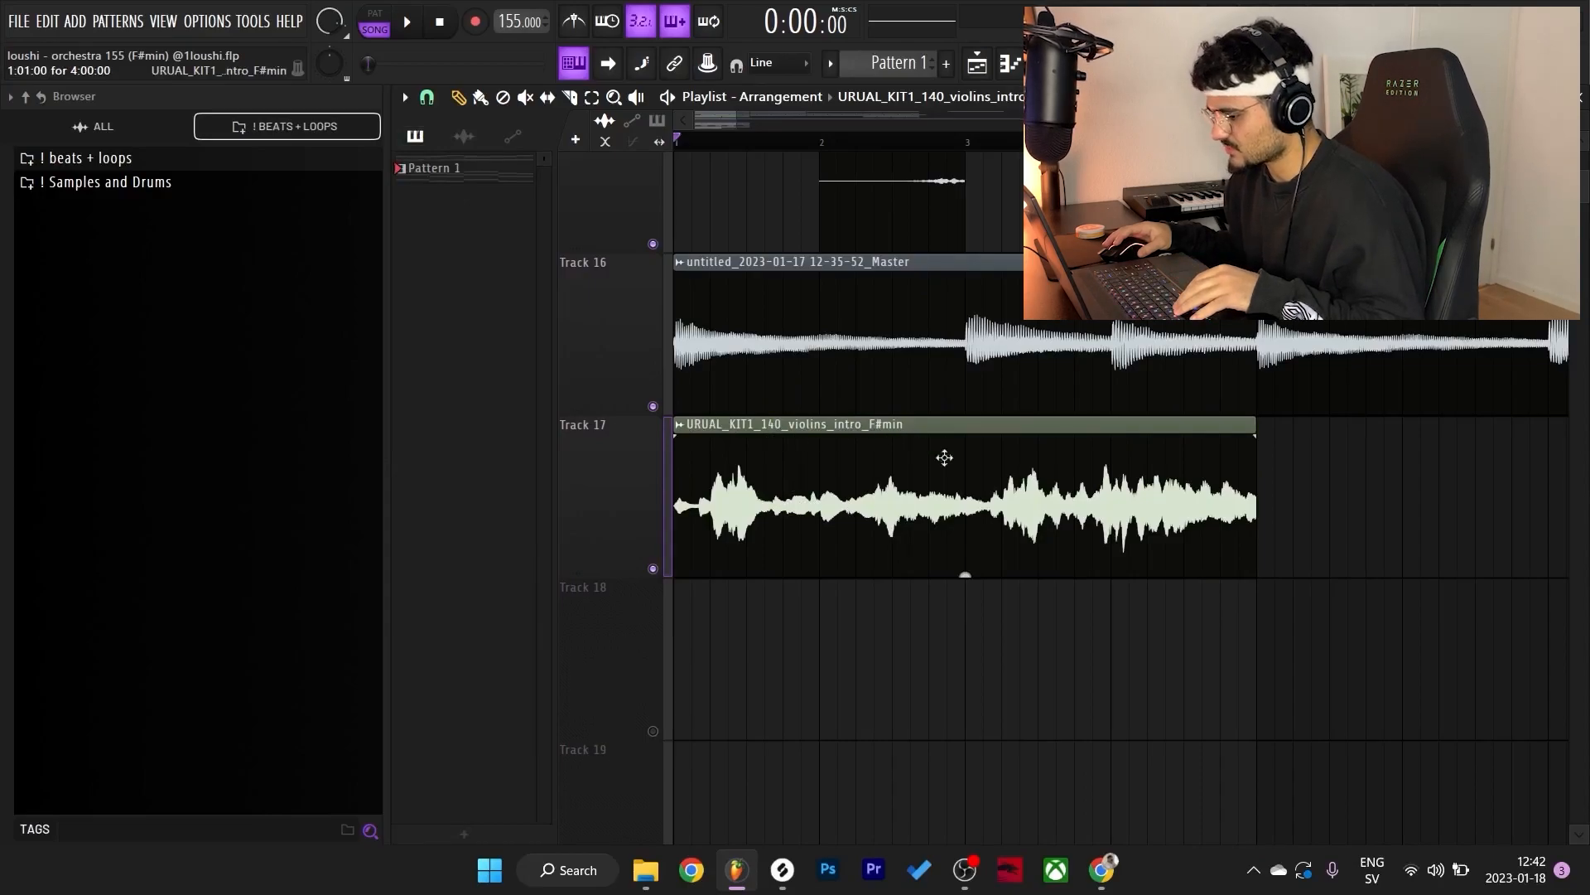
{"action": "double_click", "coordinate": [922, 447]}
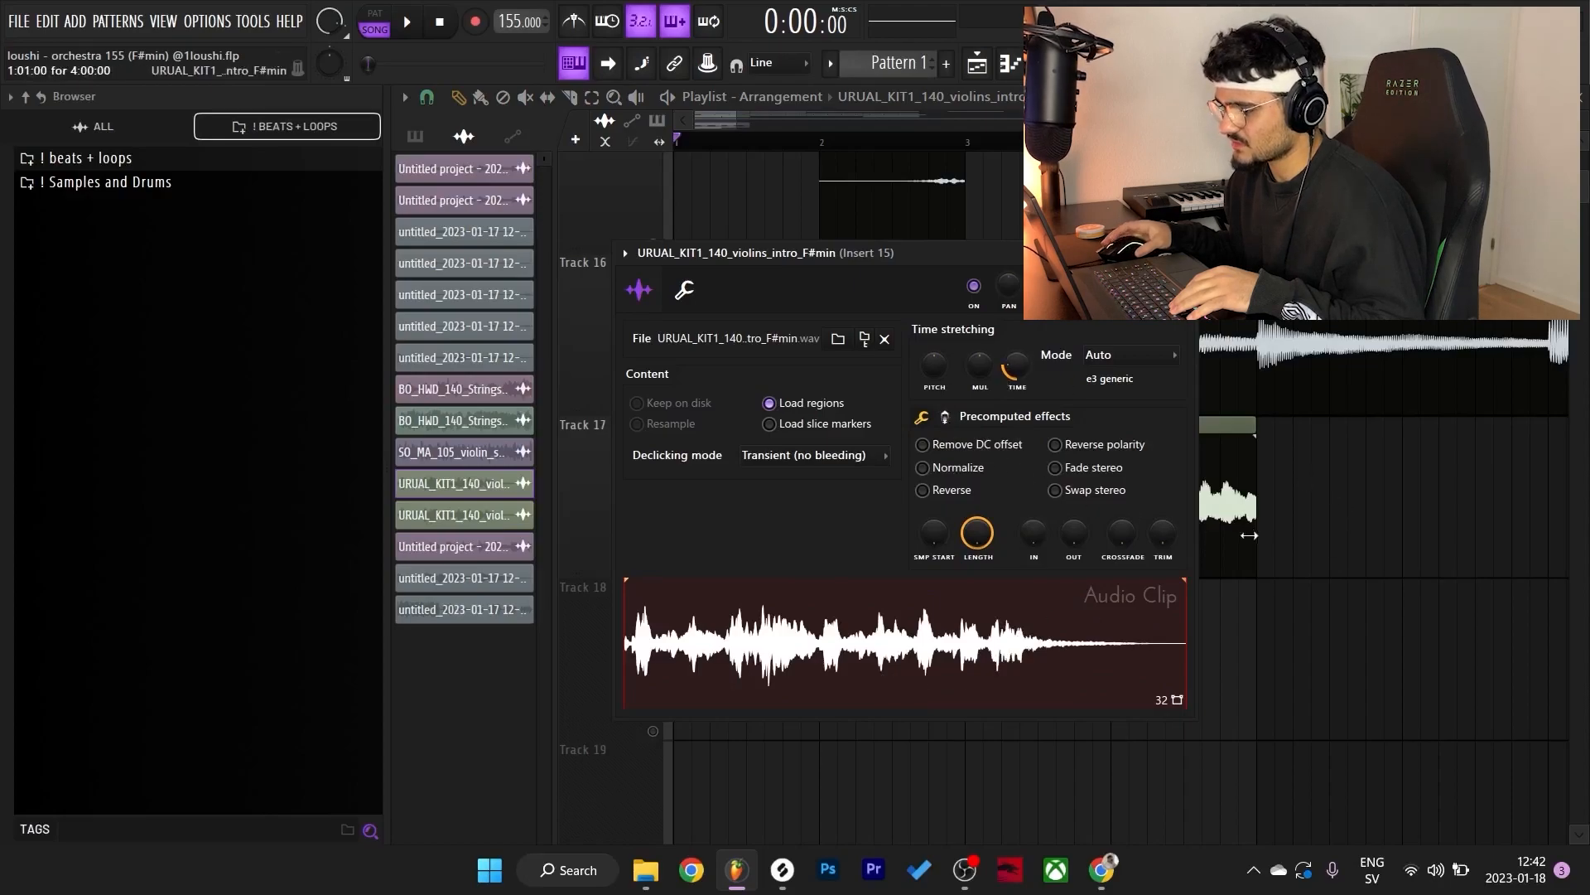
{"action": "right_click", "coordinate": [1341, 574]}
{"action": "double_click", "coordinate": [966, 571]}
{"action": "right_click", "coordinate": [1415, 632]}
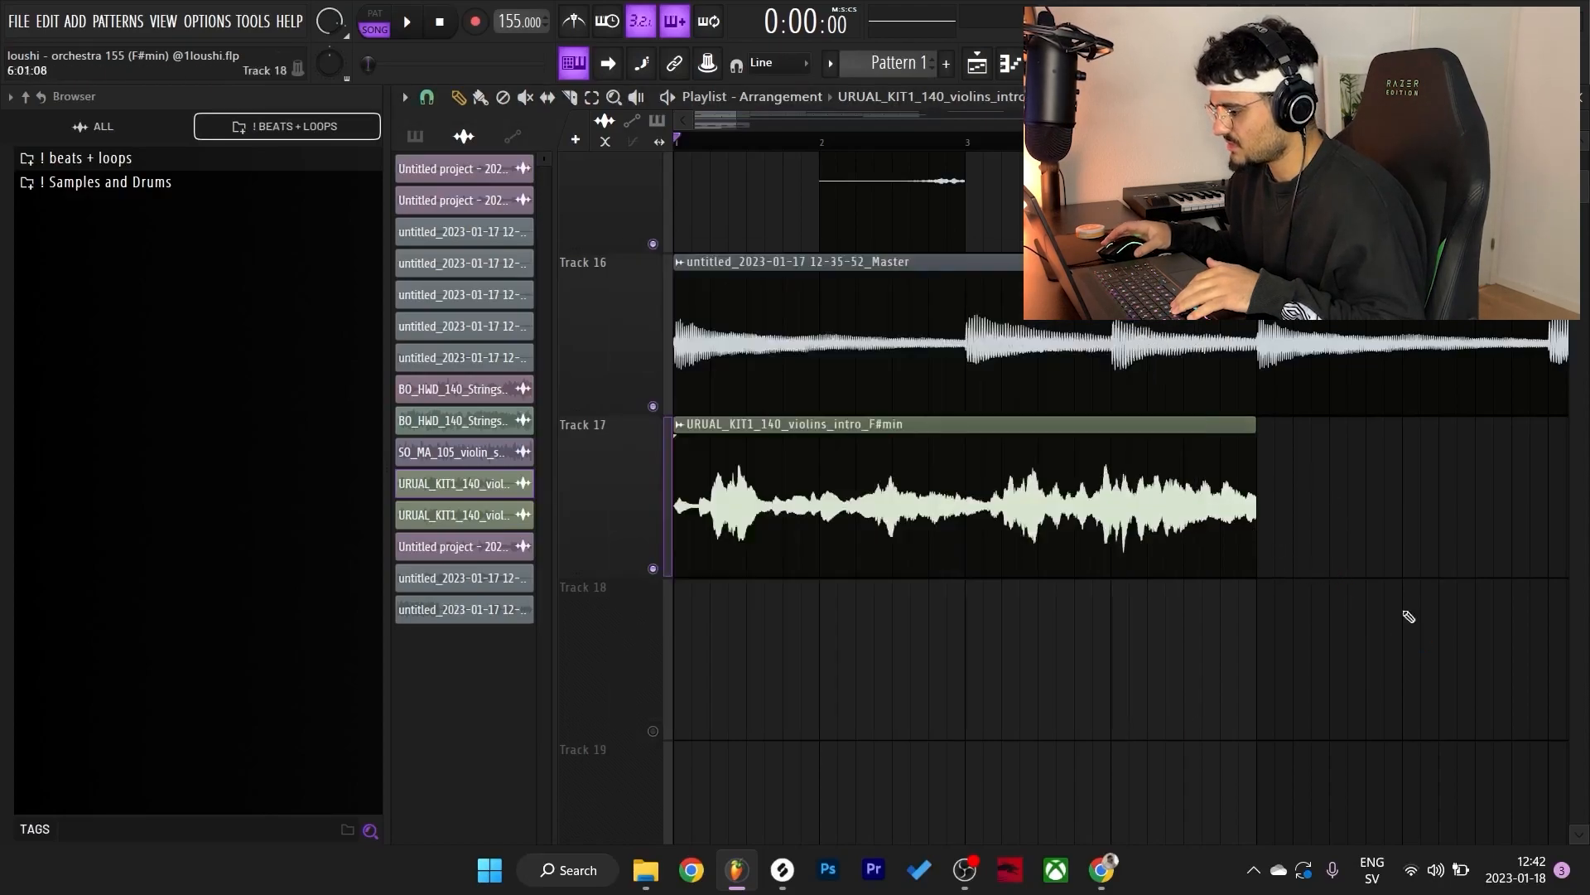
{"action": "scroll", "coordinate": [1417, 634], "scroll_direction": "down", "scroll_amount": 3}
{"action": "double_click", "coordinate": [953, 464]}
{"action": "right_click", "coordinate": [1338, 634]}
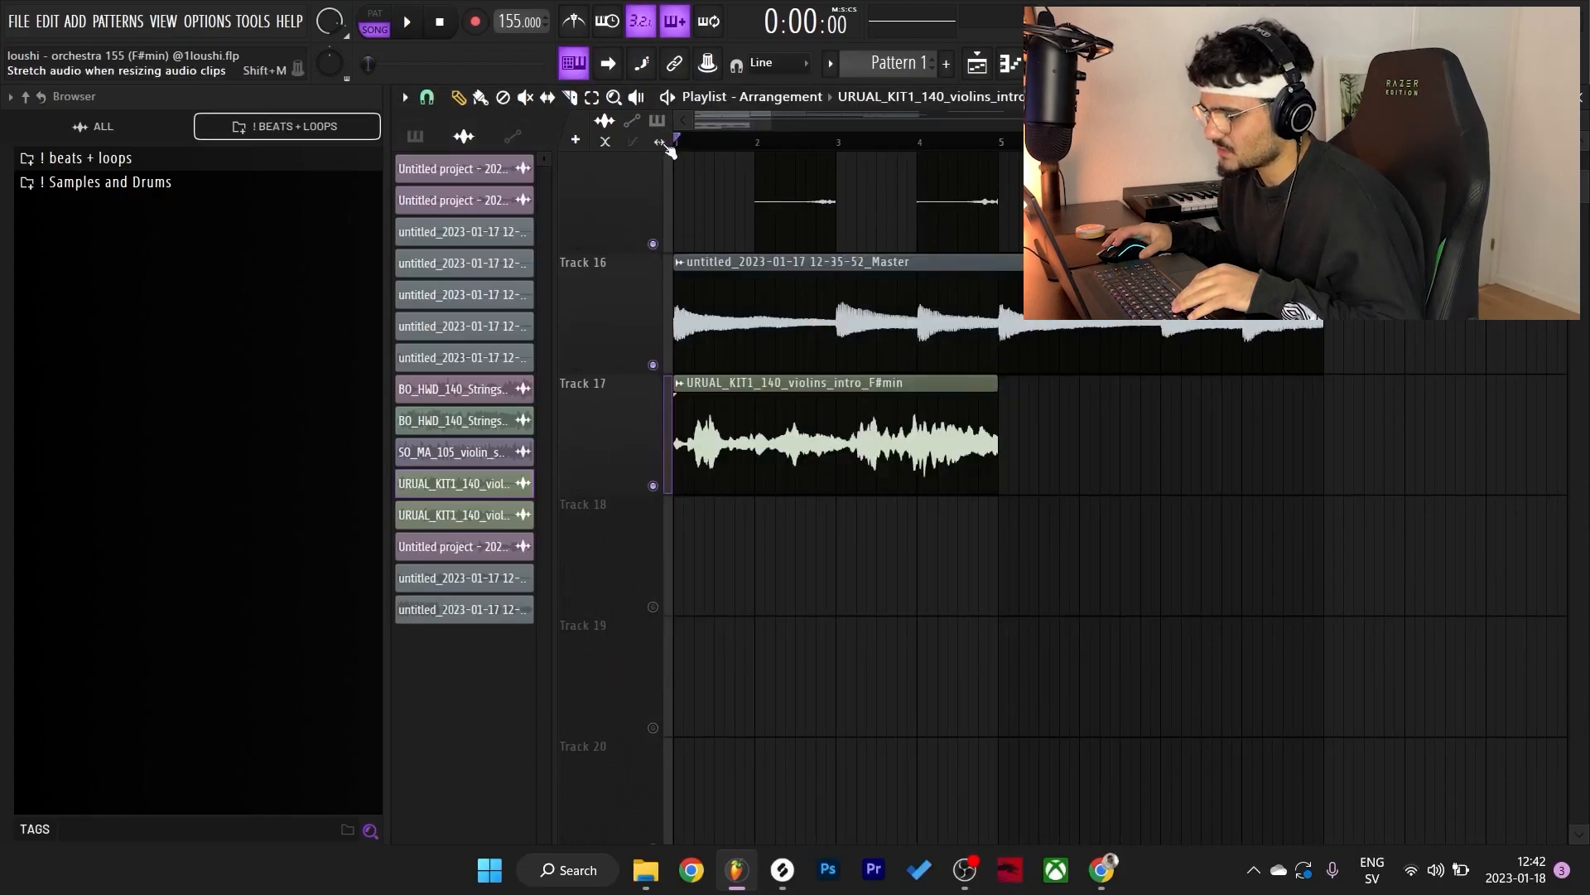
- Extend the violin clip on Track 17 to just past bar 9 and play it soloed
{"action": "left_click_drag", "start_coordinate": [987, 393], "coordinate": [1332, 390]}
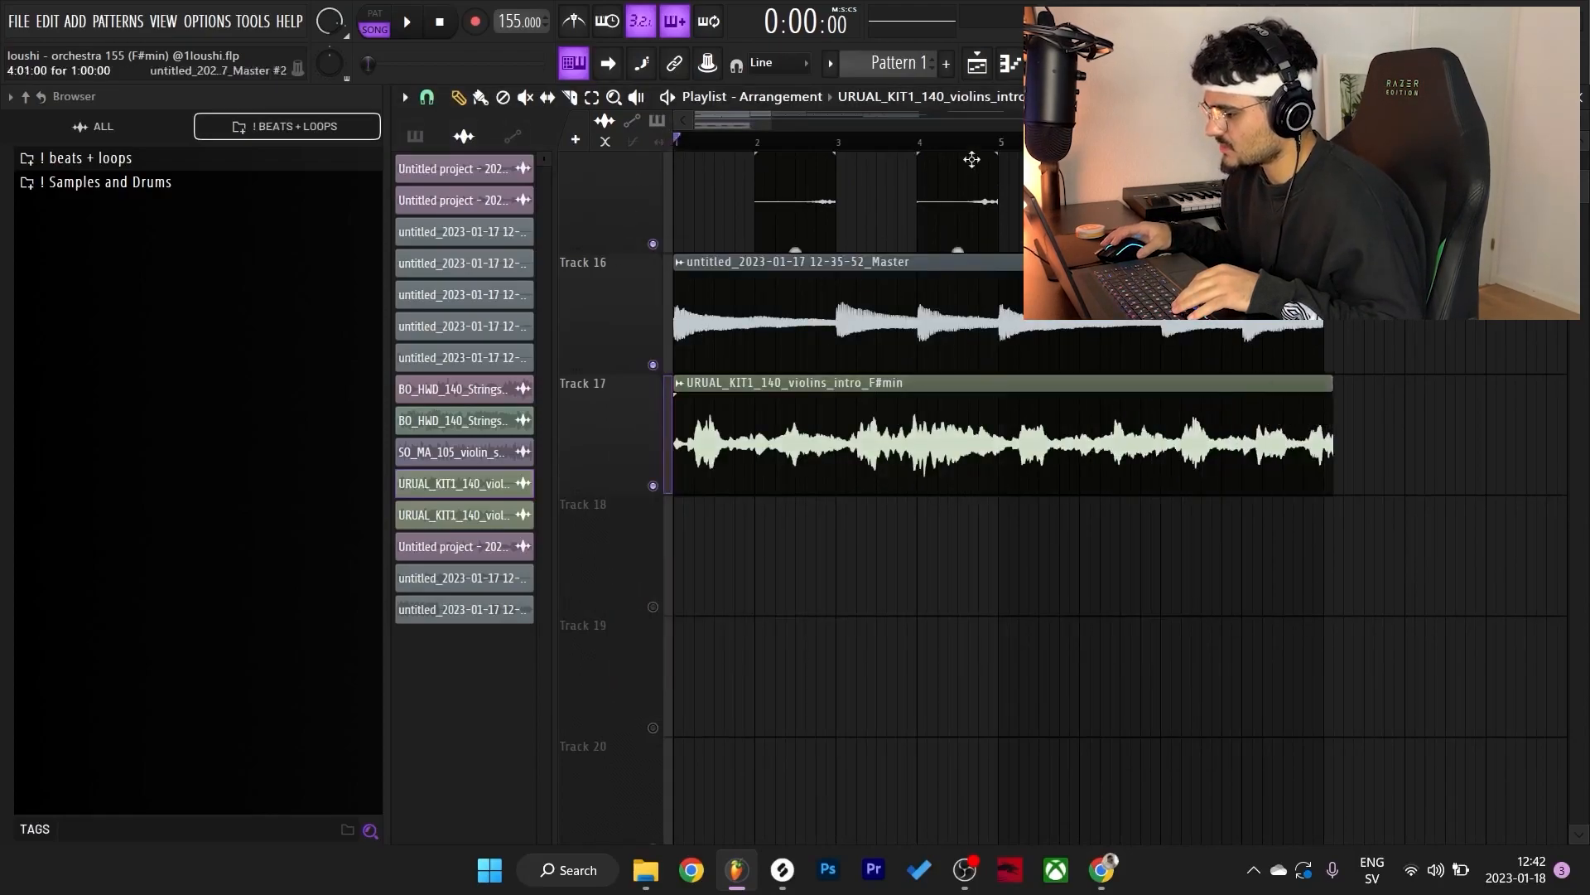
{"action": "left_click", "coordinate": [652, 485], "text": "ctrl"}
{"action": "key", "text": "space"}
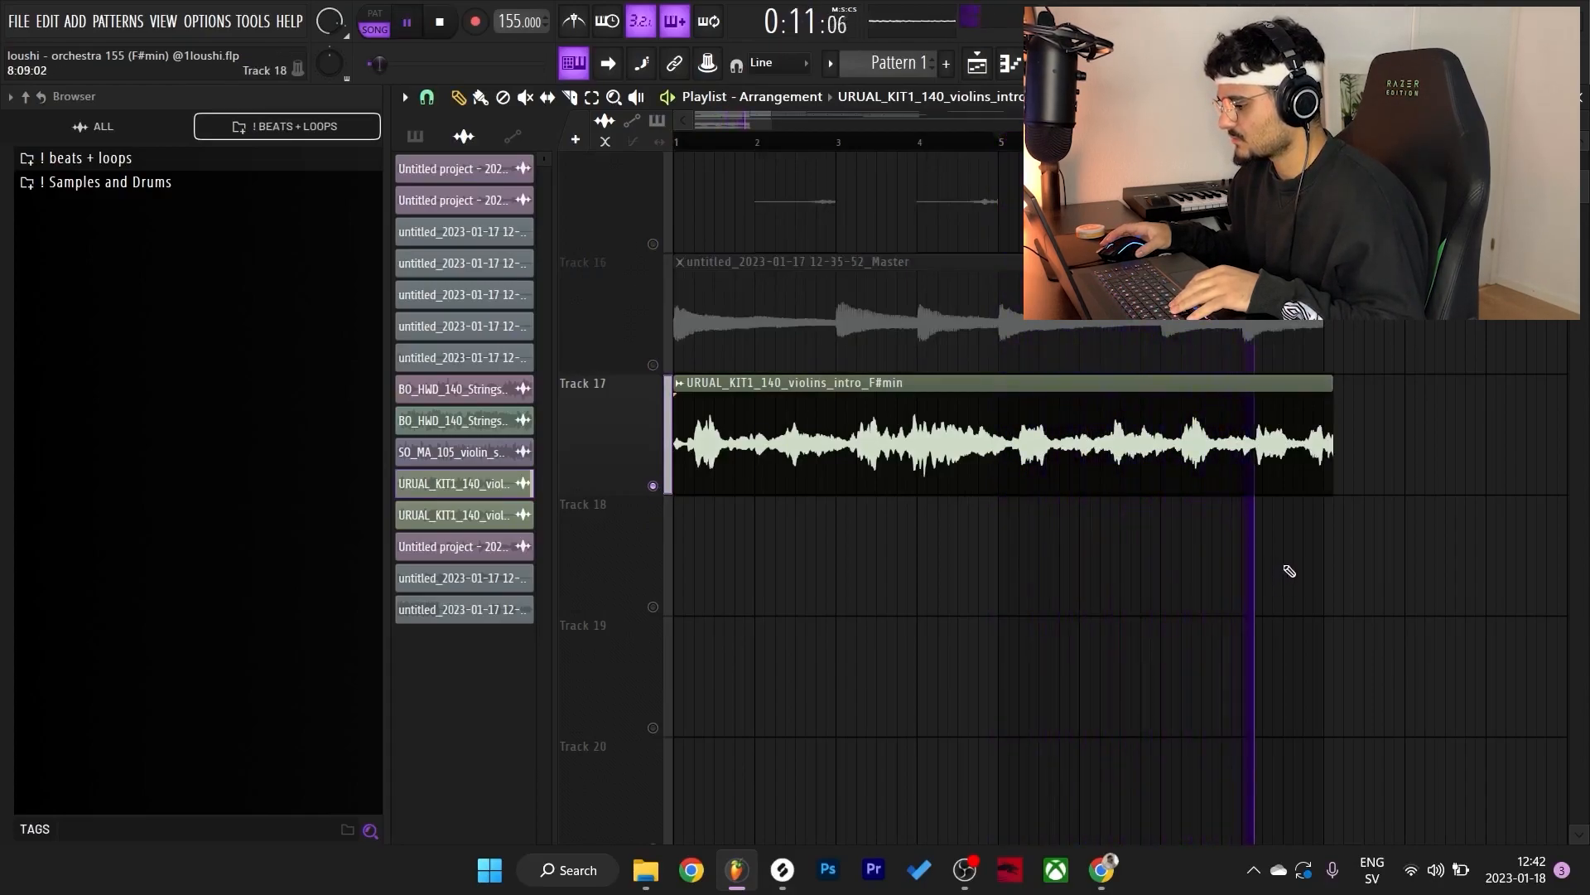
{"action": "key", "text": "space"}
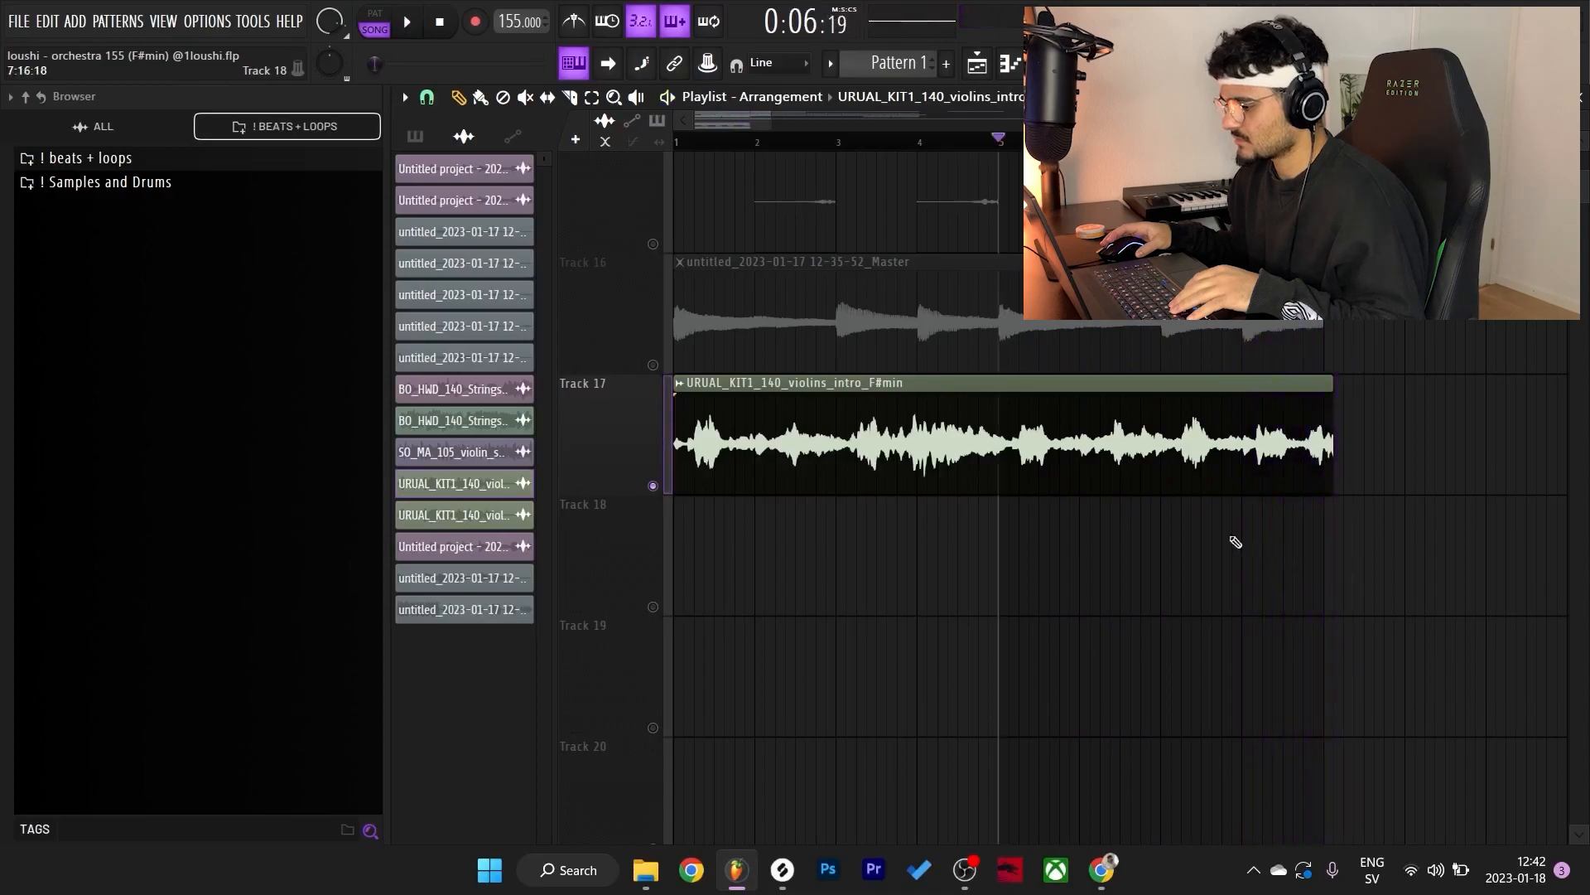
- Cut the violin clip at bar 5, delete the remainder, and duplicate the four-bar clip to fill up to bar 9
{"action": "left_click", "coordinate": [1013, 452]}
{"action": "key", "text": "p"}
{"action": "right_click", "coordinate": [1123, 447]}
{"action": "left_click_drag", "start_coordinate": [1007, 443], "coordinate": [959, 440]}
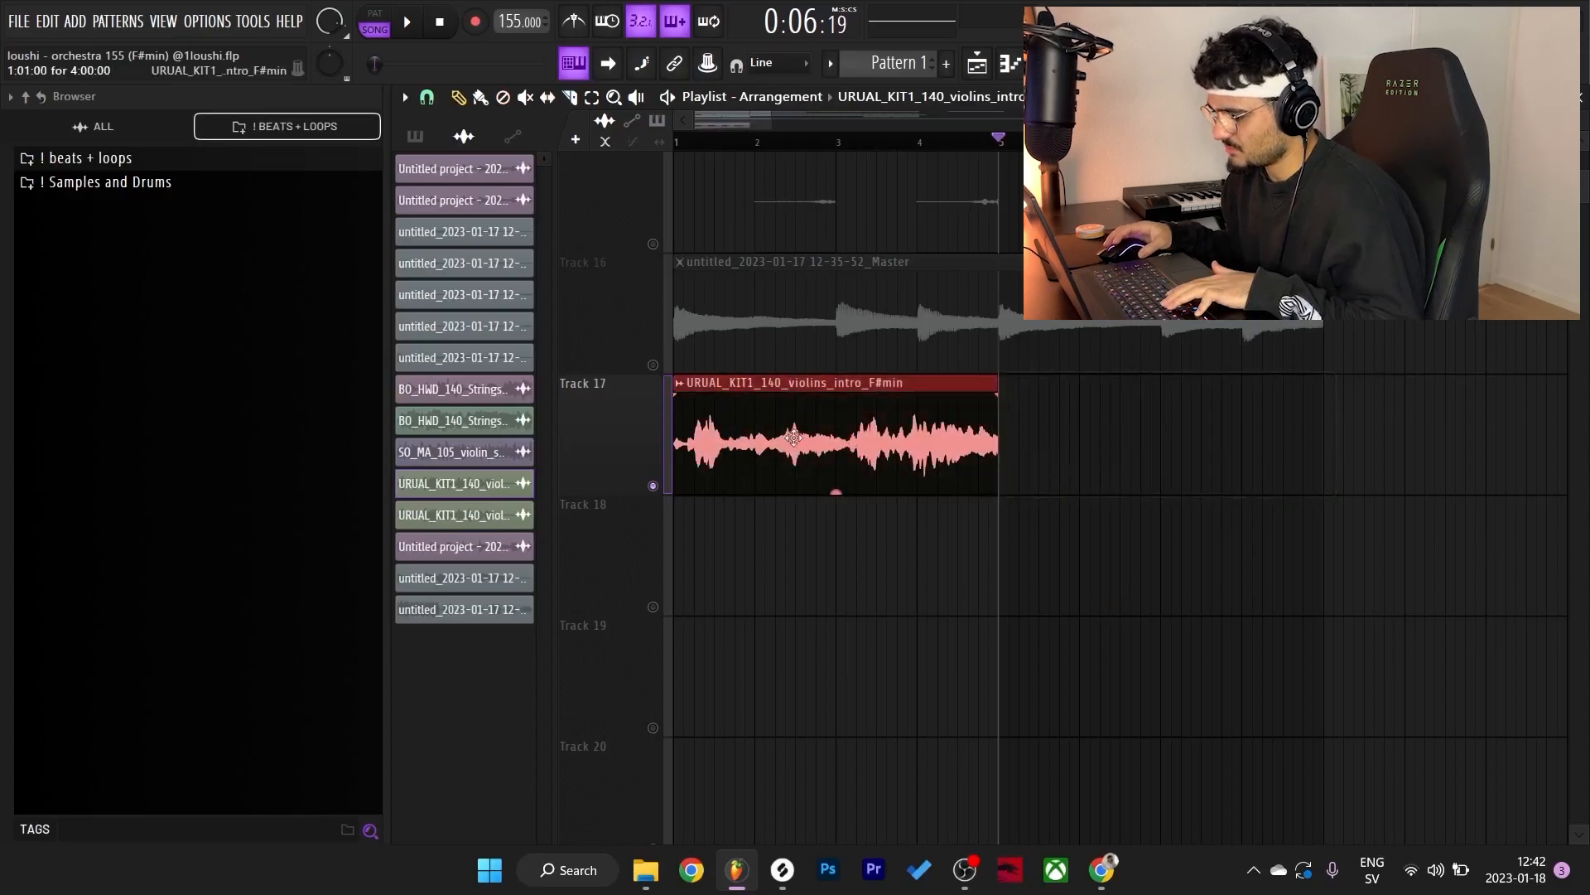
{"action": "key", "text": "ctrl+b"}
- Play the two soloed violin clips on Track 17 from the start of the arrangement
{"action": "left_click_drag", "start_coordinate": [714, 142], "coordinate": [477, 150]}
{"action": "key", "text": "space"}
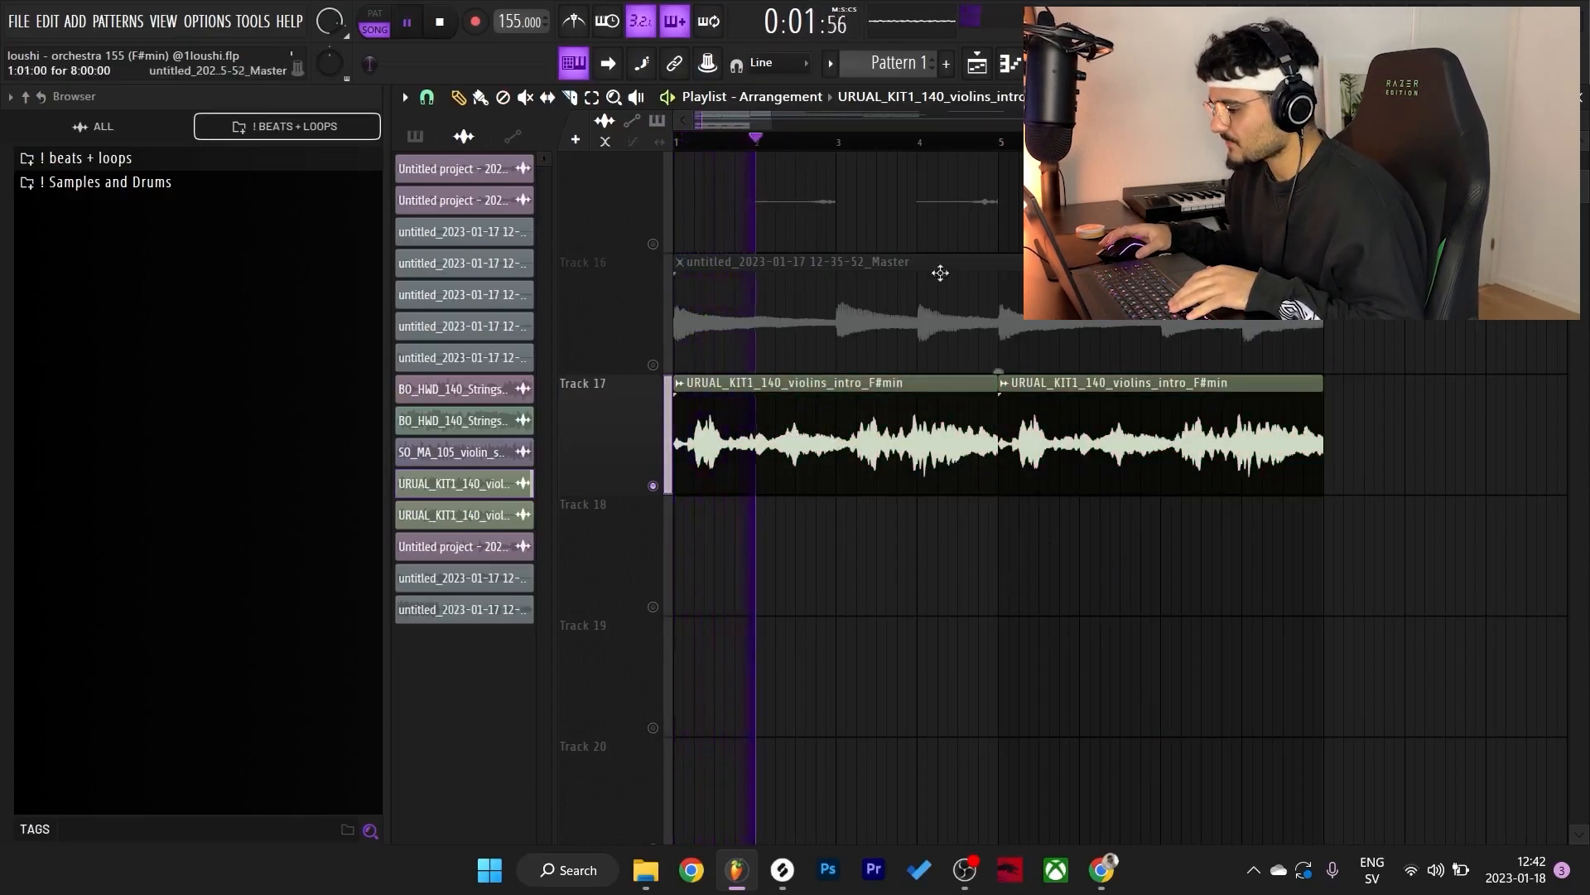
{"action": "scroll", "coordinate": [908, 301], "scroll_direction": "down", "scroll_amount": 3}
{"action": "scroll", "coordinate": [981, 500], "scroll_direction": "up", "scroll_amount": 2}
{"action": "scroll", "coordinate": [982, 500], "scroll_direction": "down", "scroll_amount": 4}
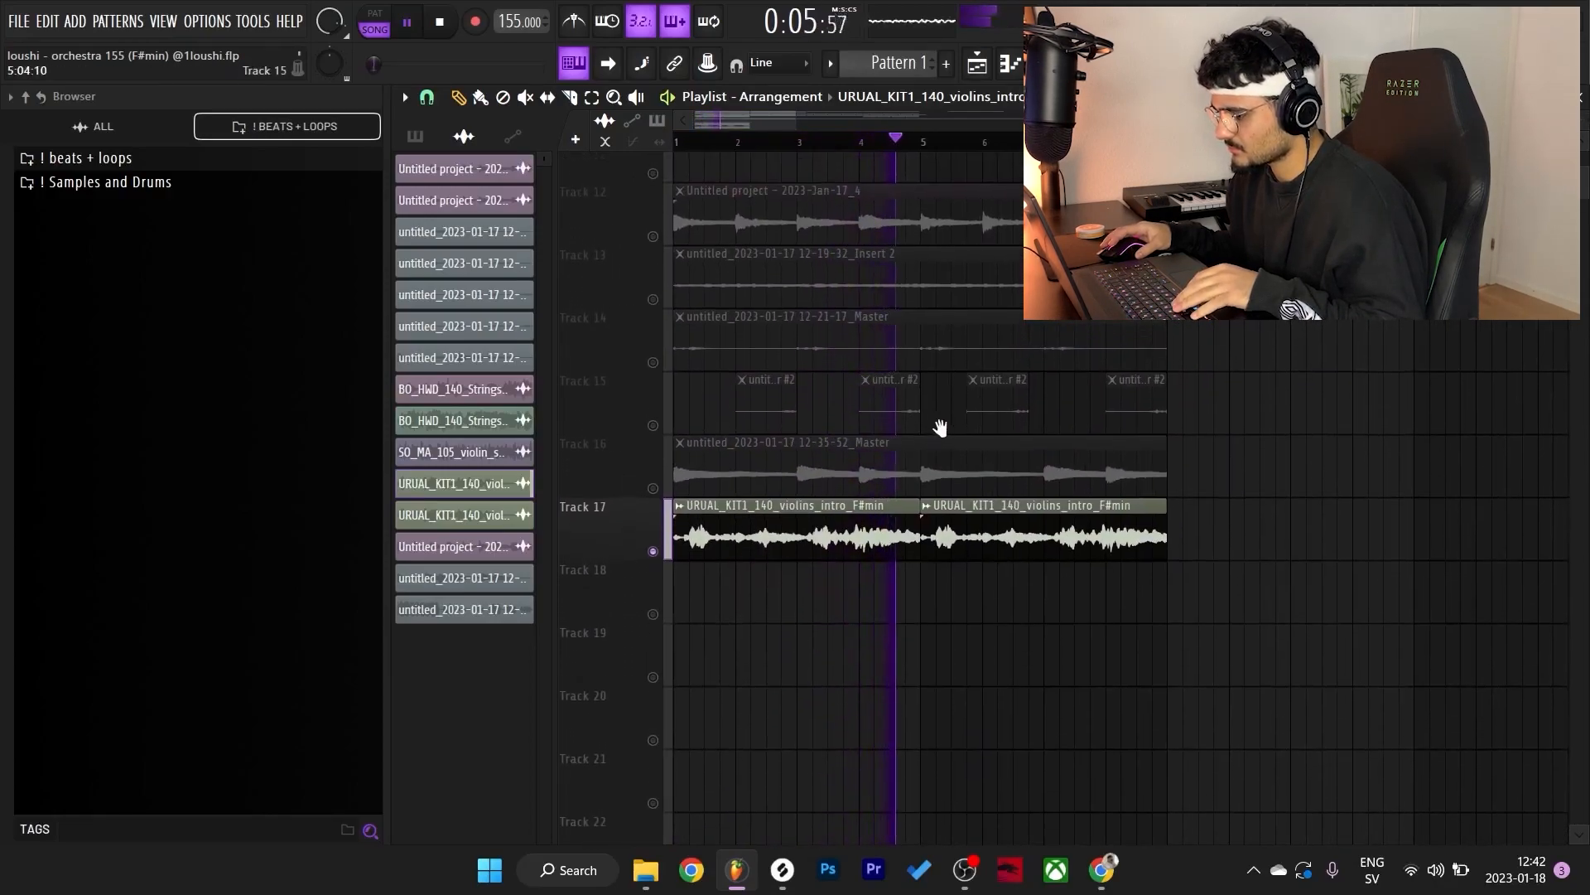
{"action": "key", "text": "space"}
- Check the Fruity parametric EQ 2 curve on Insert 15 and play the full arrangement with the violins
{"action": "key", "text": "F9"}
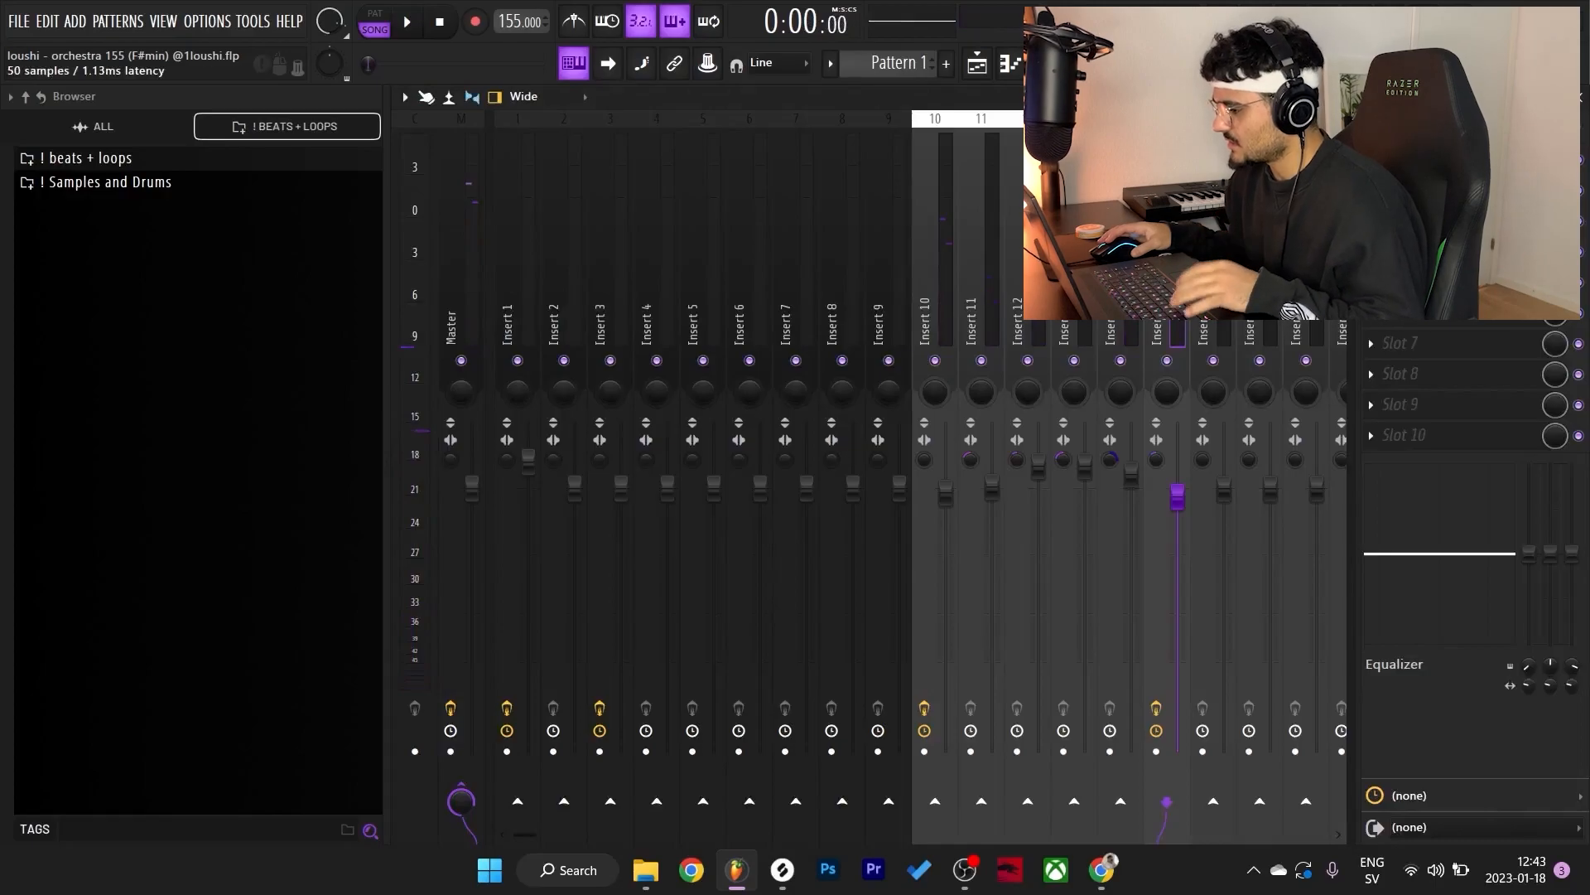
{"action": "left_click", "coordinate": [1442, 159]}
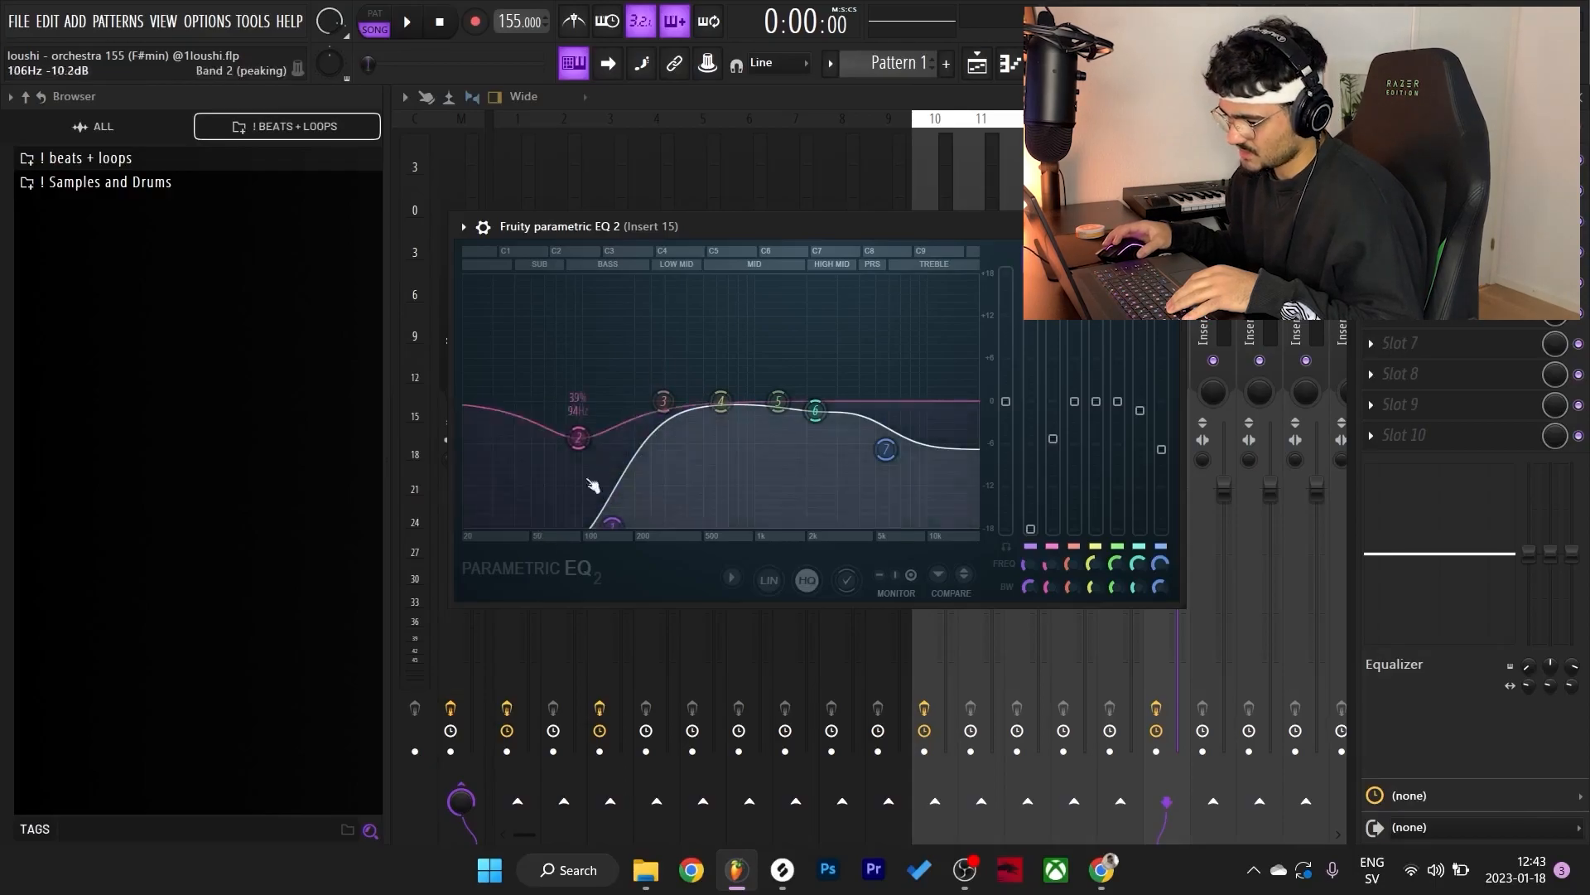
{"action": "key", "text": "F5"}
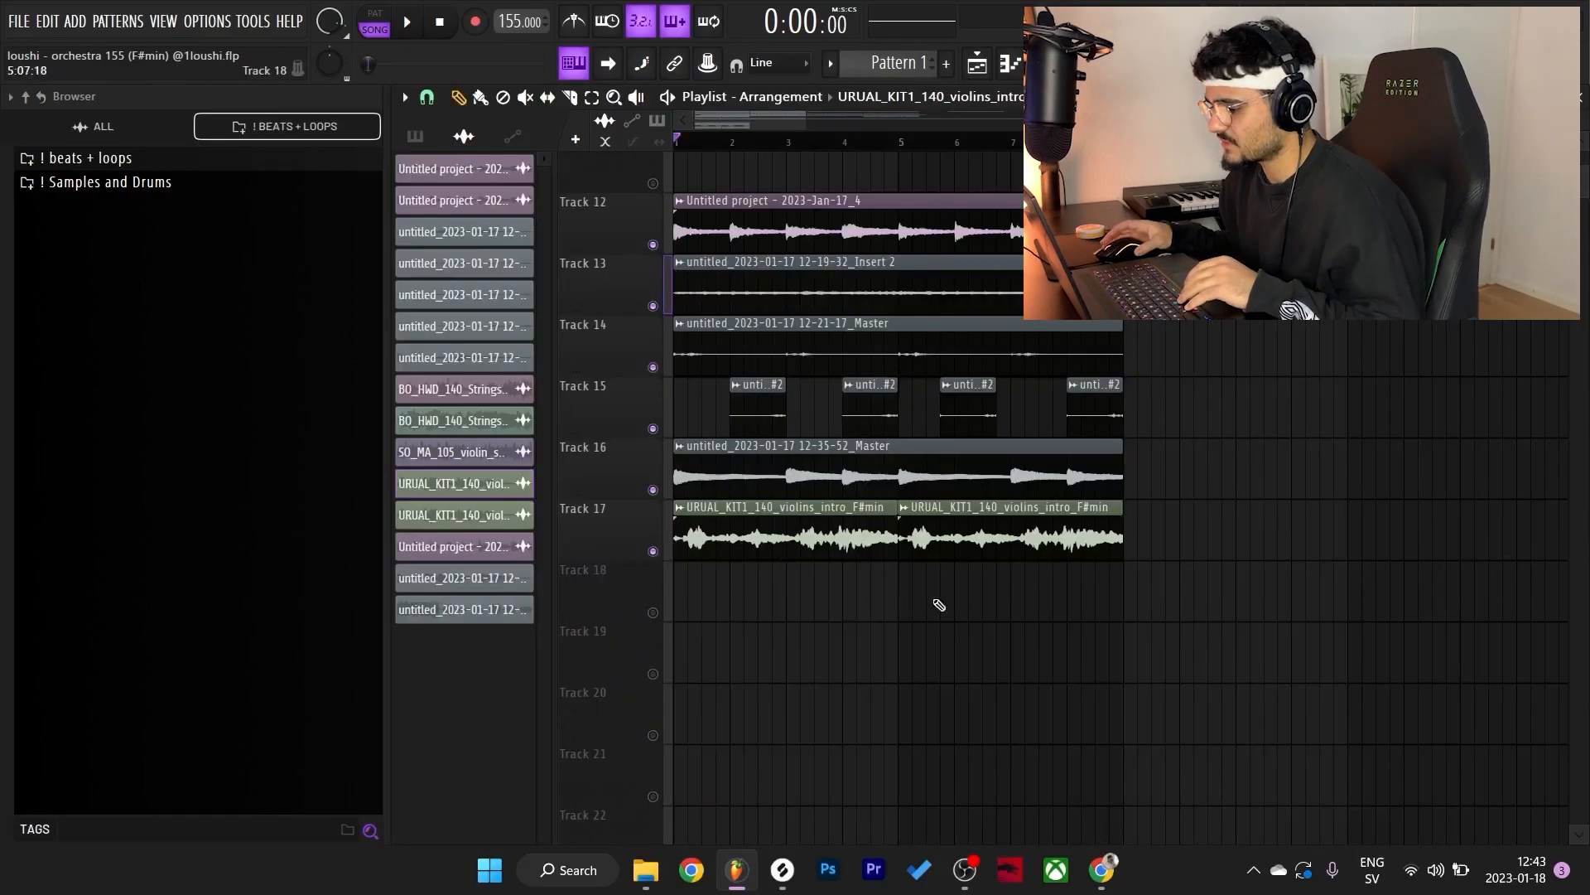
{"action": "key", "text": "space"}
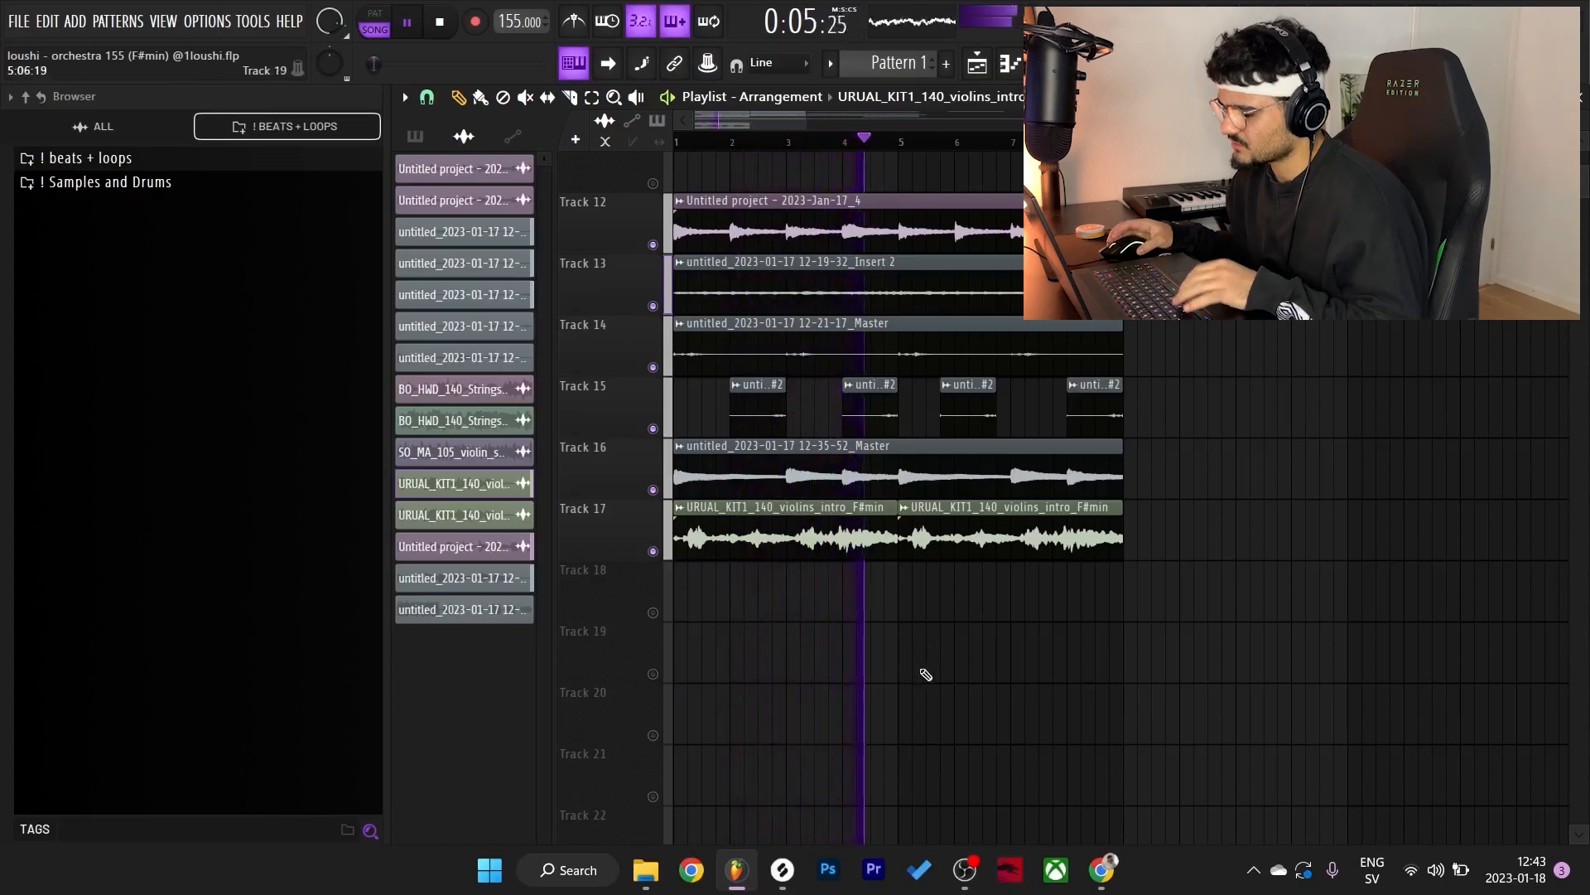
{"action": "key", "text": "space"}
- Select all clips on Tracks 12 to 17 and duplicate them to start at bar 9
{"action": "scroll", "coordinate": [974, 149], "scroll_direction": "down", "scroll_amount": 3}
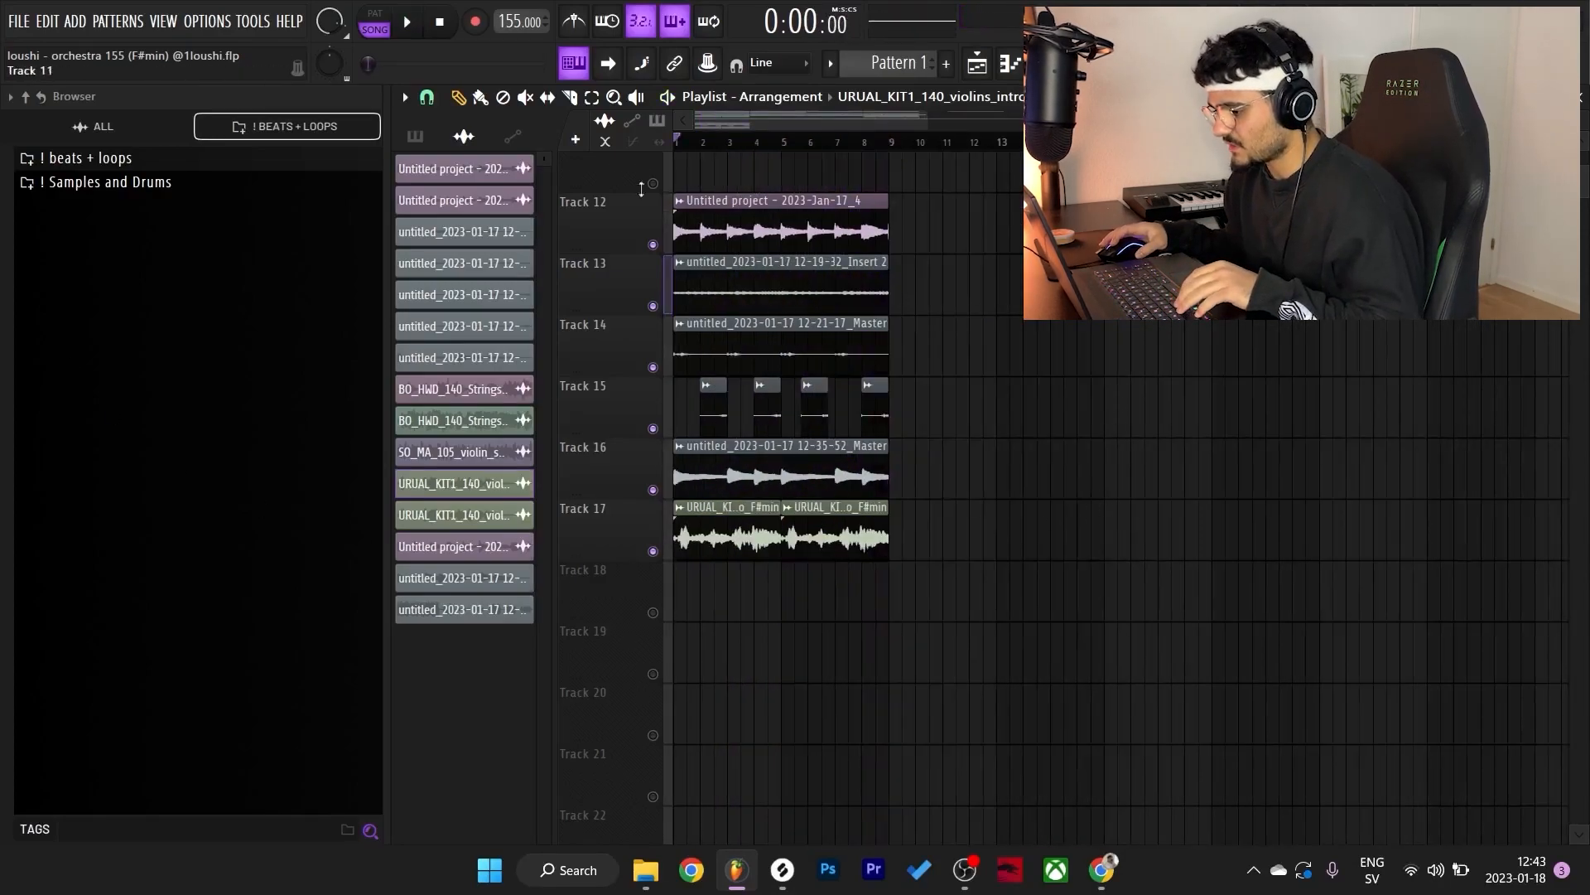
{"action": "left_click", "coordinate": [418, 139]}
{"action": "left_click_drag", "start_coordinate": [1196, 614], "coordinate": [675, 192]}
{"action": "key", "text": "ctrl+b"}
- Delete the two duplicated violin clips on Track 17 after bar 9
{"action": "scroll", "coordinate": [932, 532], "scroll_direction": "down", "scroll_amount": 1}
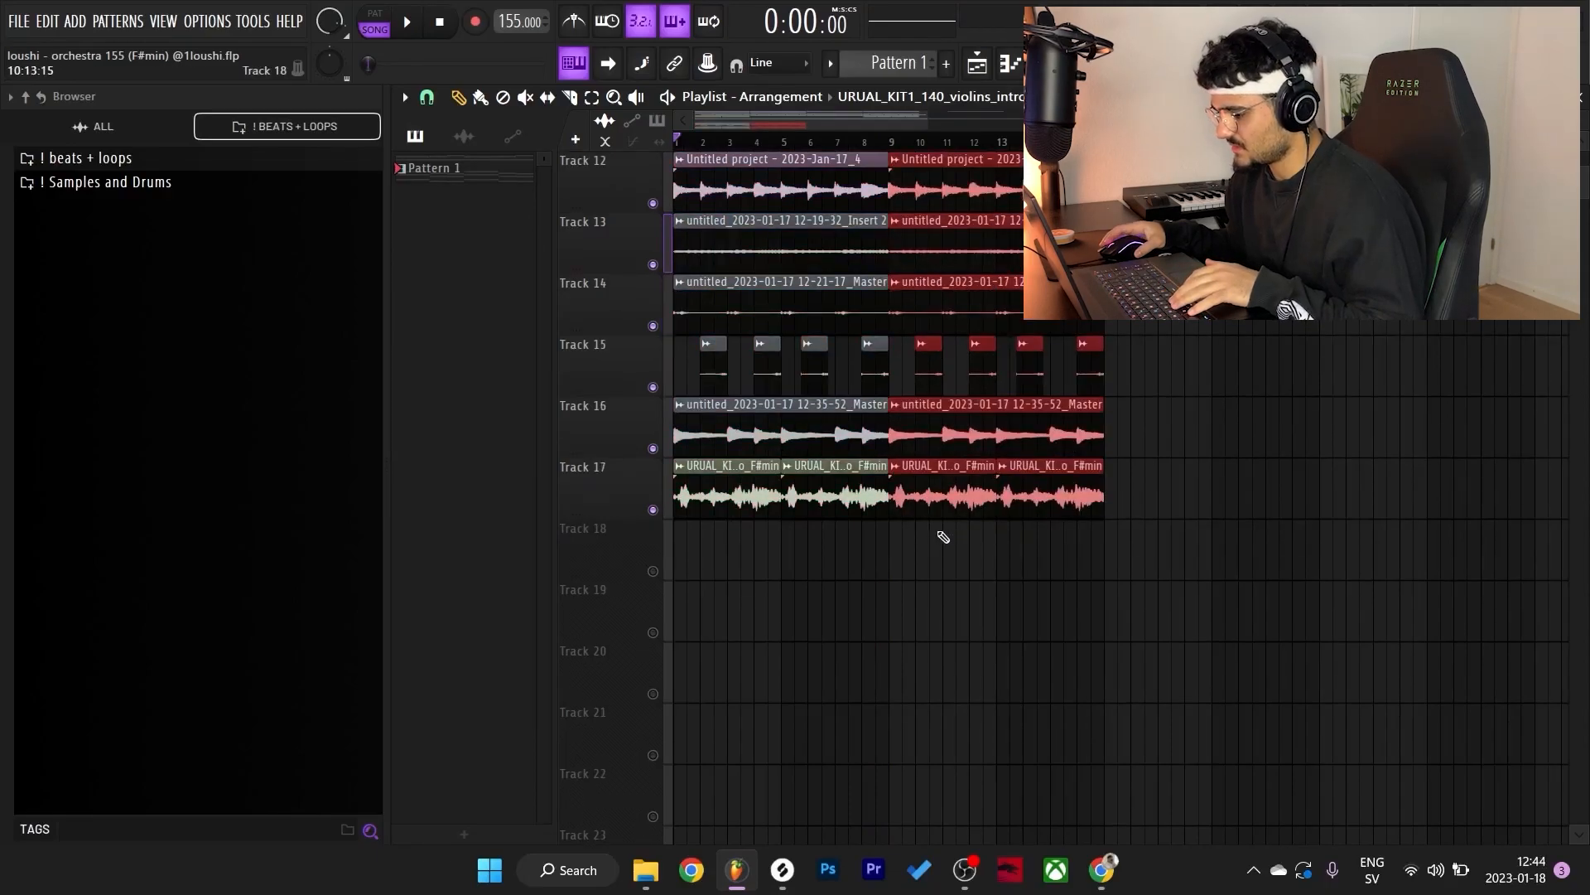
{"action": "scroll", "coordinate": [945, 538], "scroll_direction": "up", "scroll_amount": 1}
{"action": "right_click", "coordinate": [965, 563]}
{"action": "right_click", "coordinate": [1046, 550]}
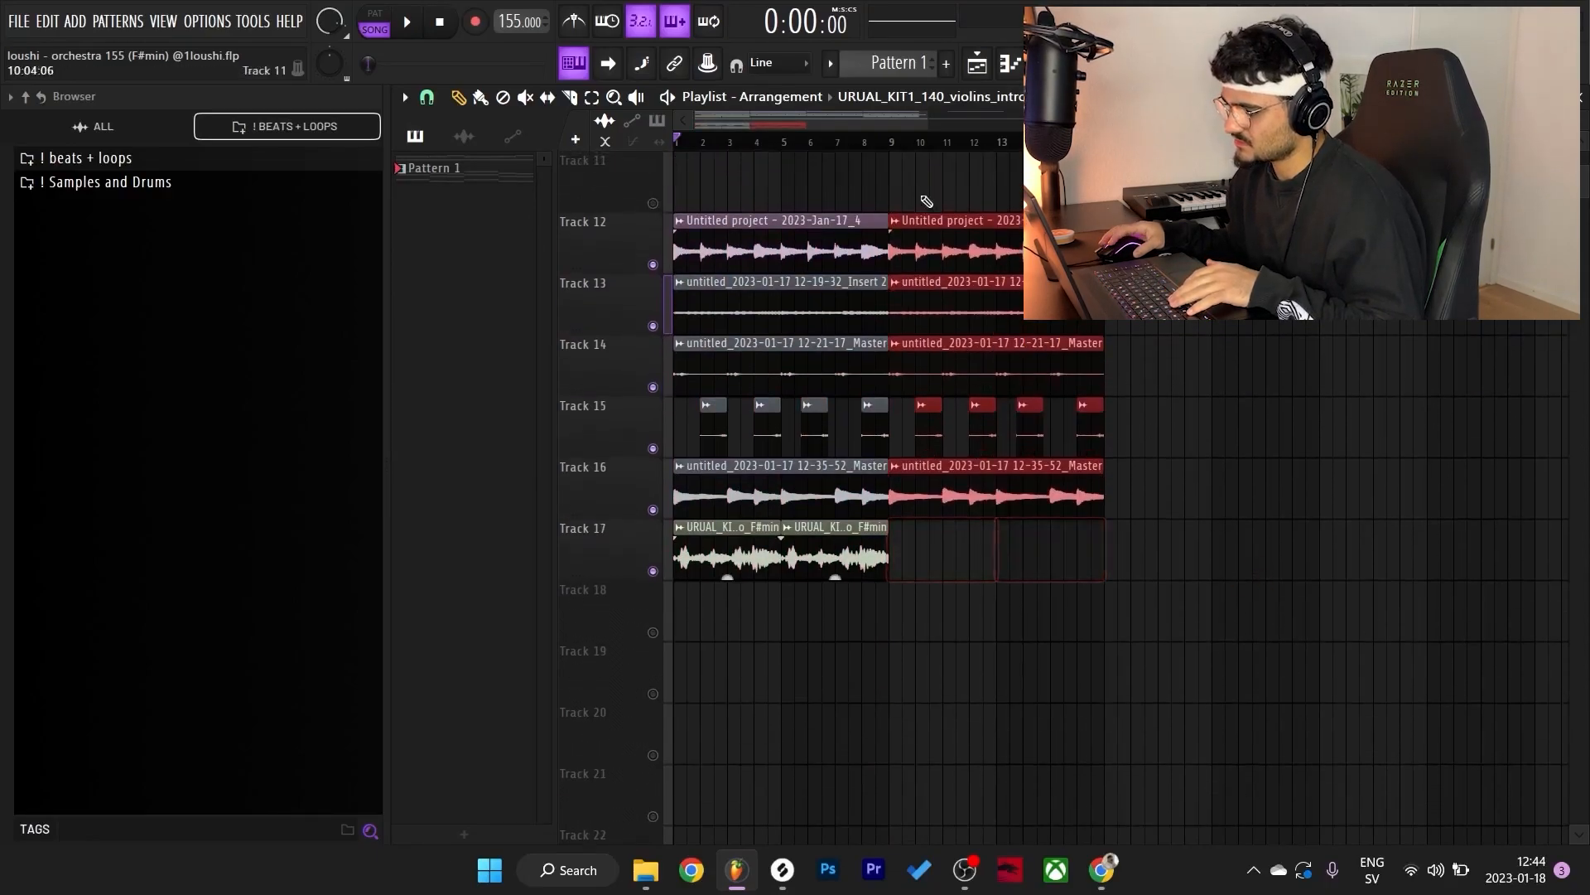
- Play the arrangement from bar 9 to check the duplicated section without the violins
{"action": "left_click", "coordinate": [891, 143]}
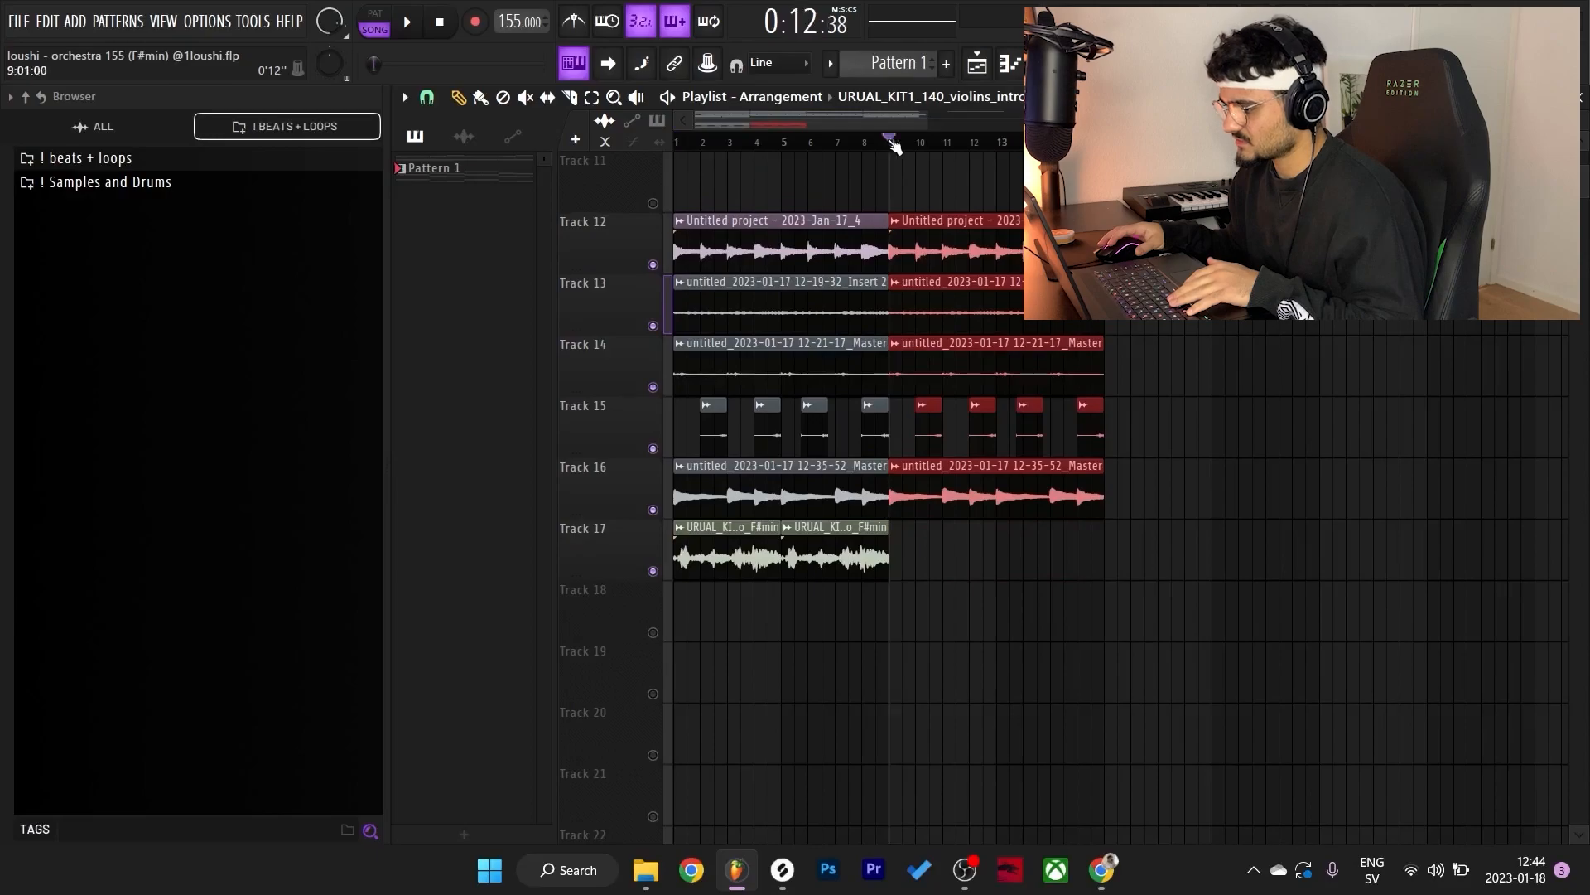
{"action": "key", "text": "space"}
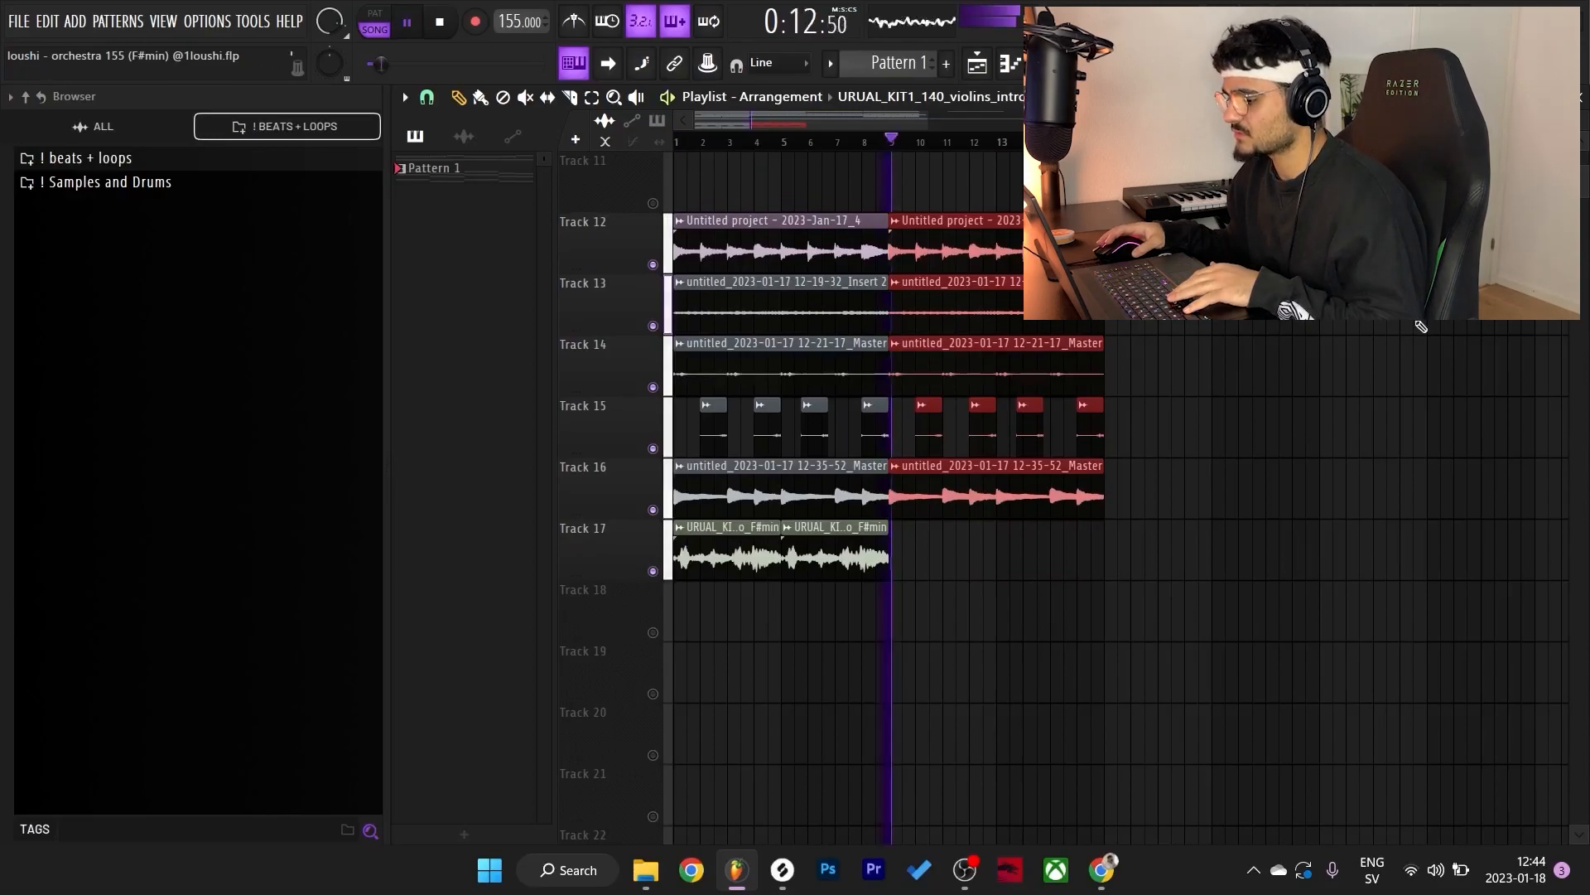
{"action": "scroll", "coordinate": [1167, 388], "scroll_direction": "down", "scroll_amount": 1}
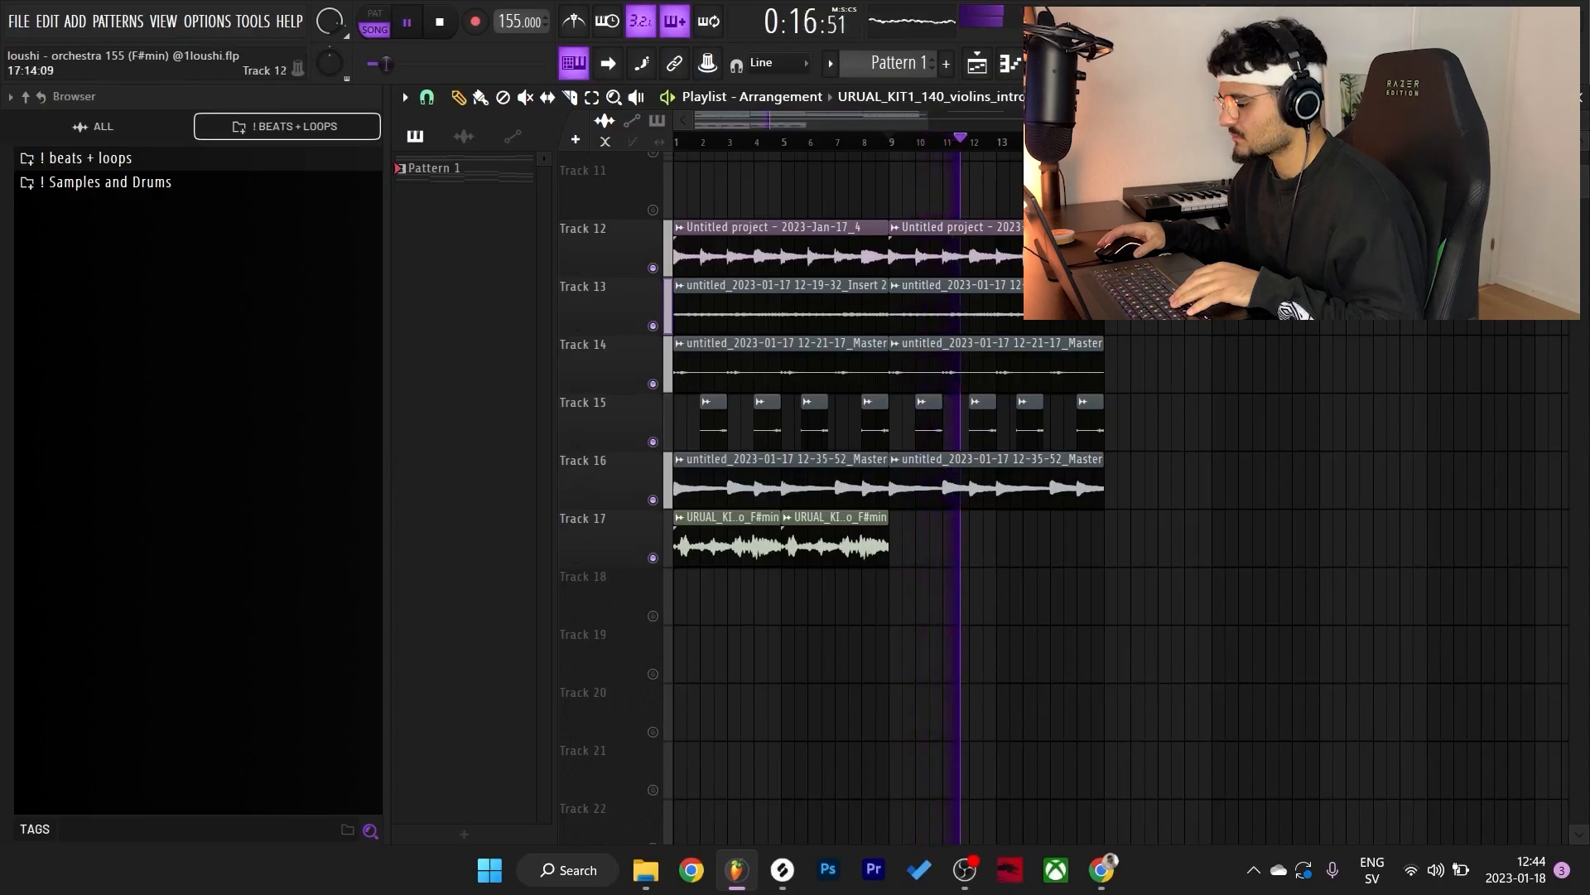
{"action": "scroll", "coordinate": [1159, 370], "scroll_direction": "down", "scroll_amount": 2}
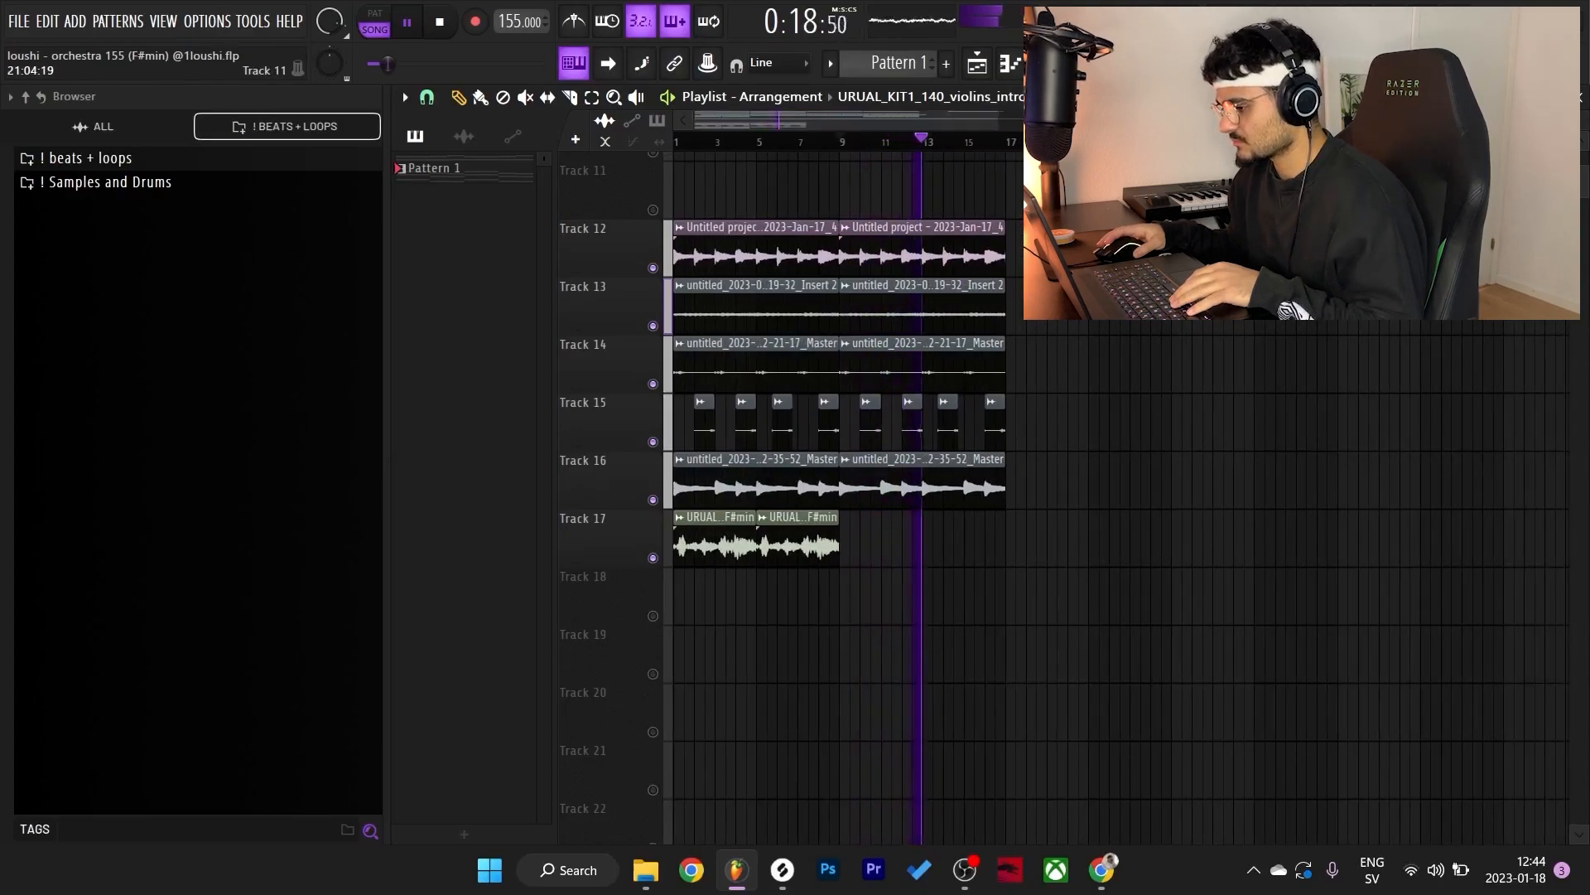
{"action": "key", "text": "space"}
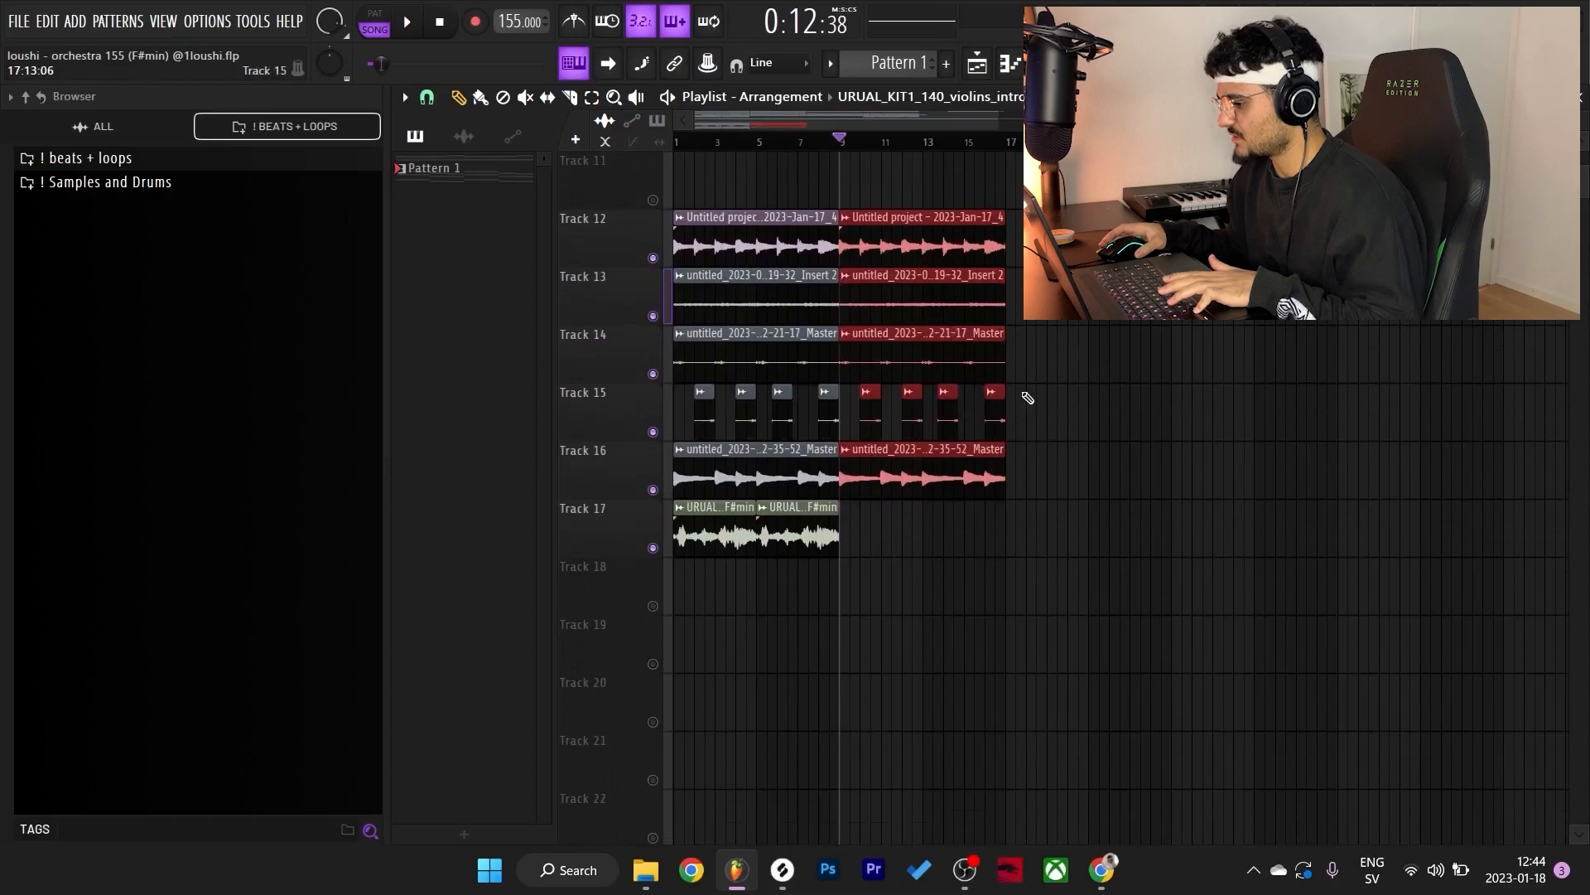
- Duplicate the selected clips on Tracks 12 to 16 to start at bar 17, delete the Track 13 copy, and play that section
{"action": "key", "text": "ctrl+b"}
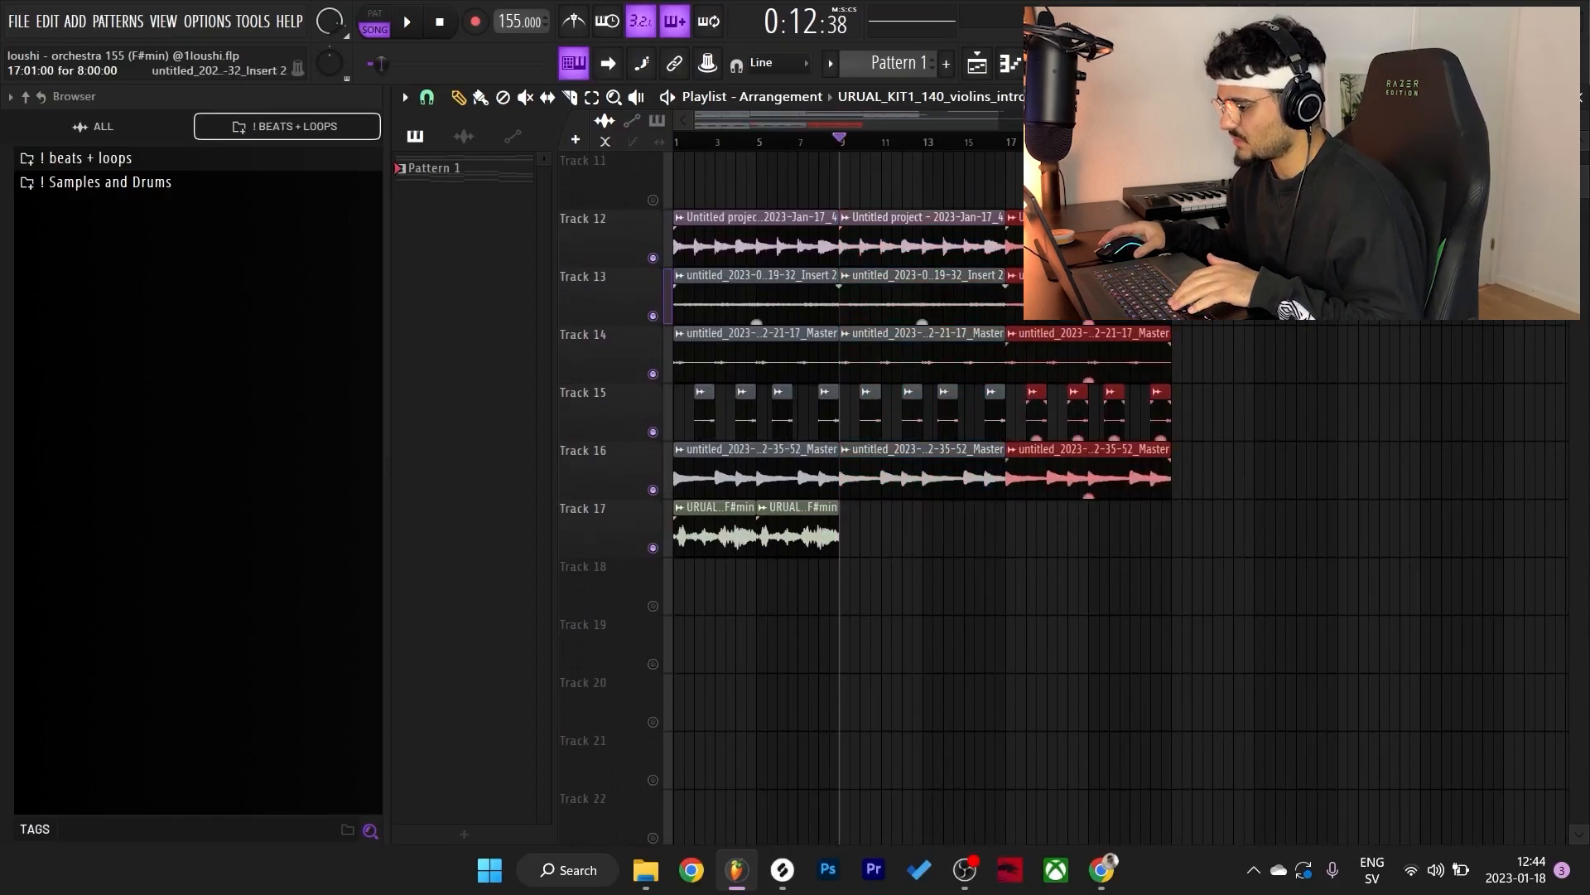
{"action": "right_click", "coordinate": [1087, 297]}
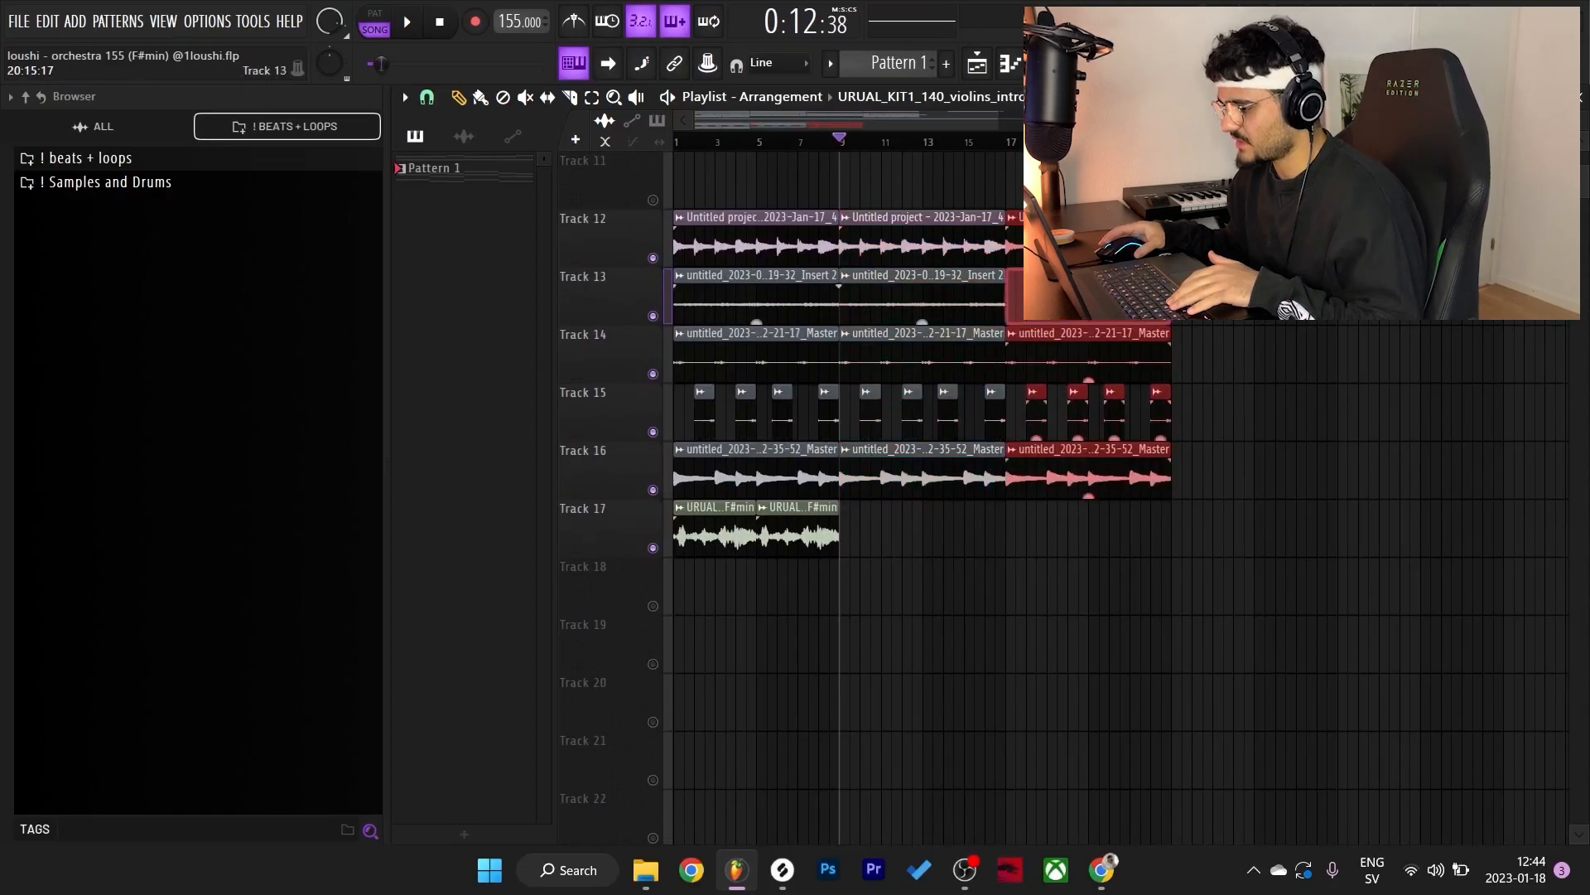
{"action": "left_click", "coordinate": [1087, 296]}
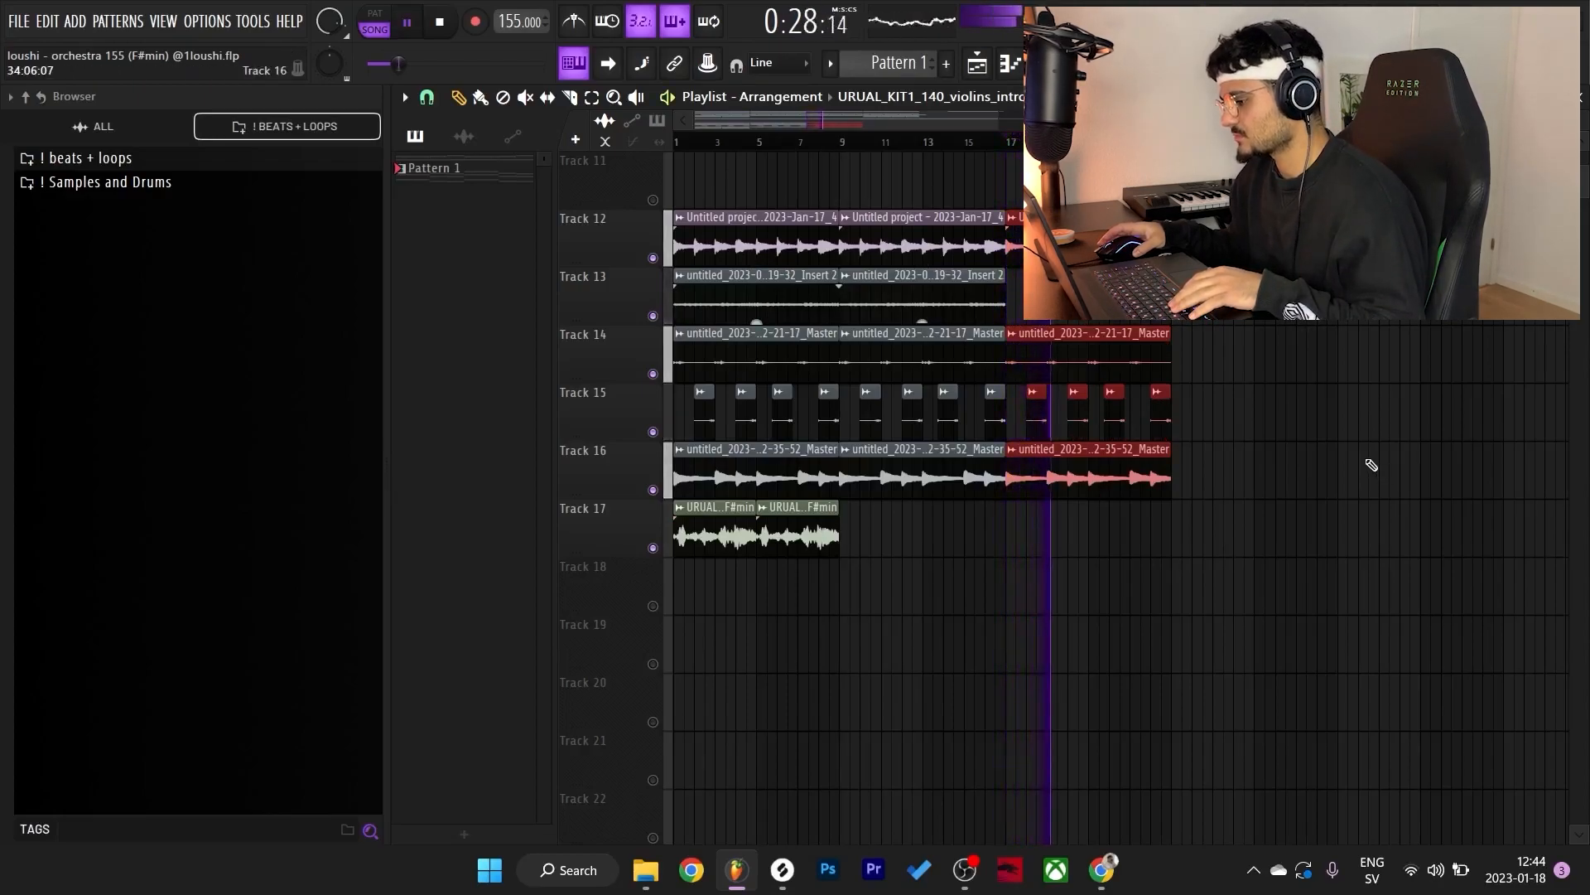
{"action": "key", "text": "space"}
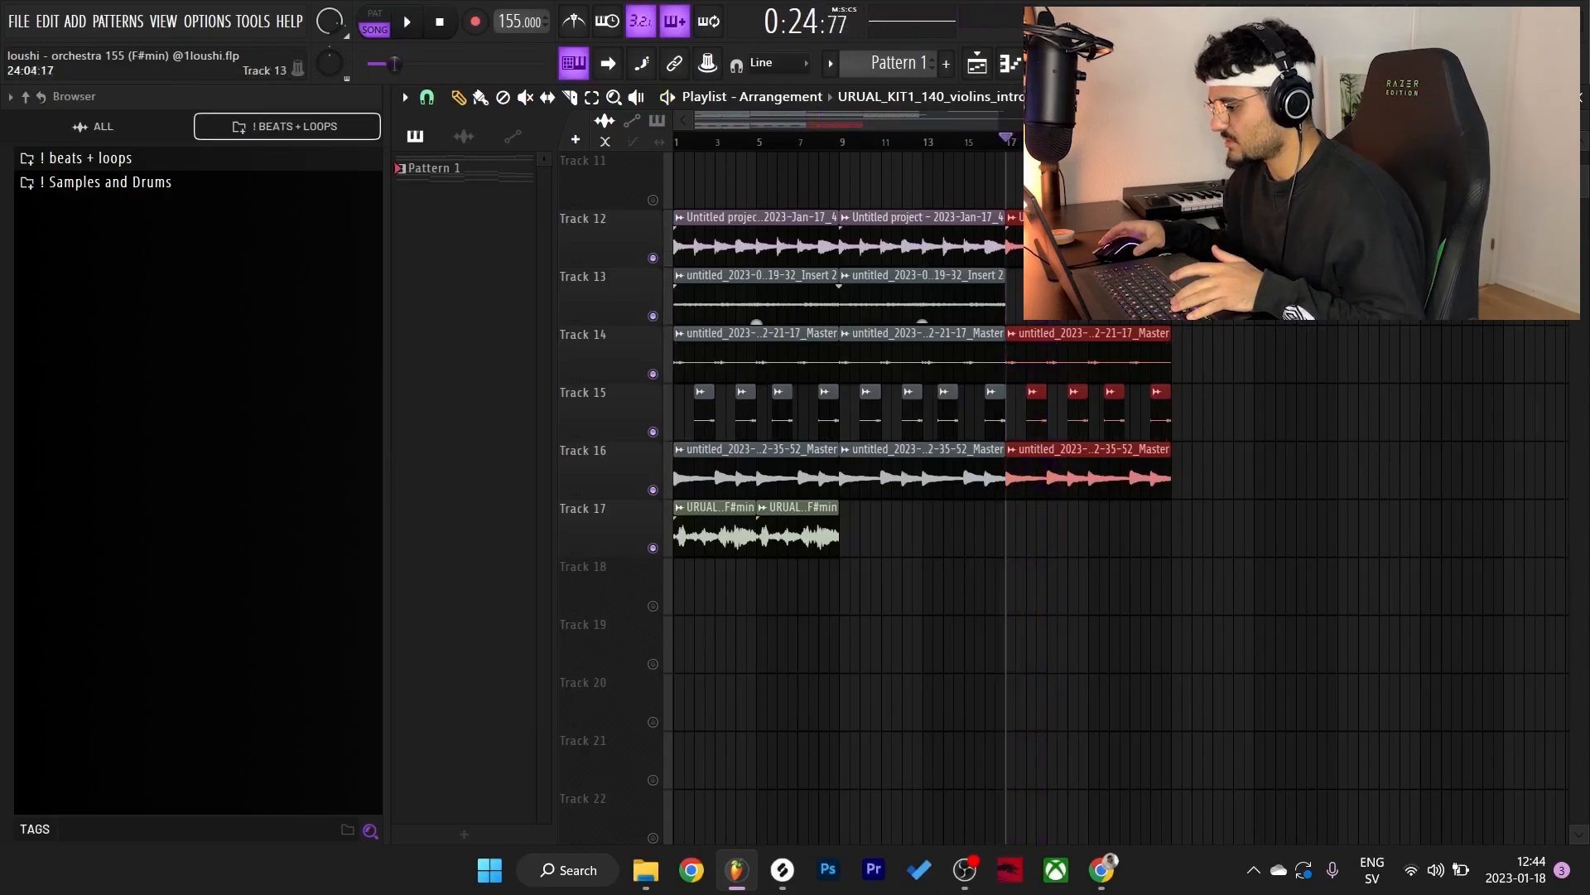
- Duplicate the selected clips on Tracks 12, 14, 15 and 16 again to start at bar 25
{"action": "key", "text": "ctrl+b"}
{"action": "scroll", "coordinate": [1299, 429], "scroll_direction": "down", "scroll_amount": 1}
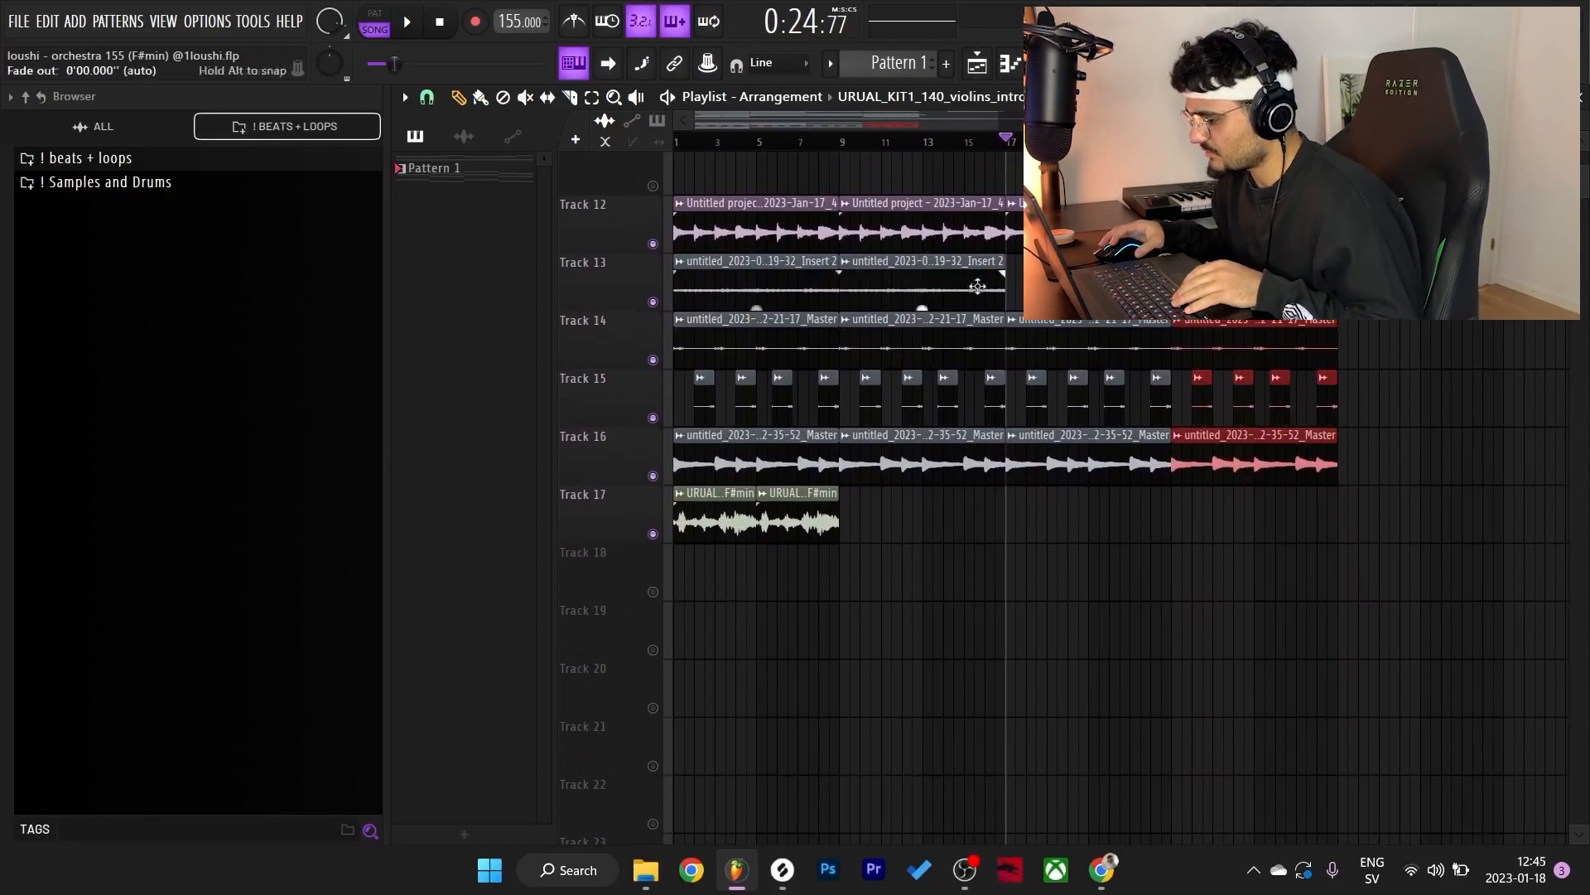
{"action": "left_click", "coordinate": [1386, 642]}
- Place the URUAL_KIT1_140_violins_intro_F#min #3 clip soloed on Track 19 at bar 25 and adjust its time stretching in Stretch mode
{"action": "left_click_drag", "start_coordinate": [789, 517], "coordinate": [1203, 574]}
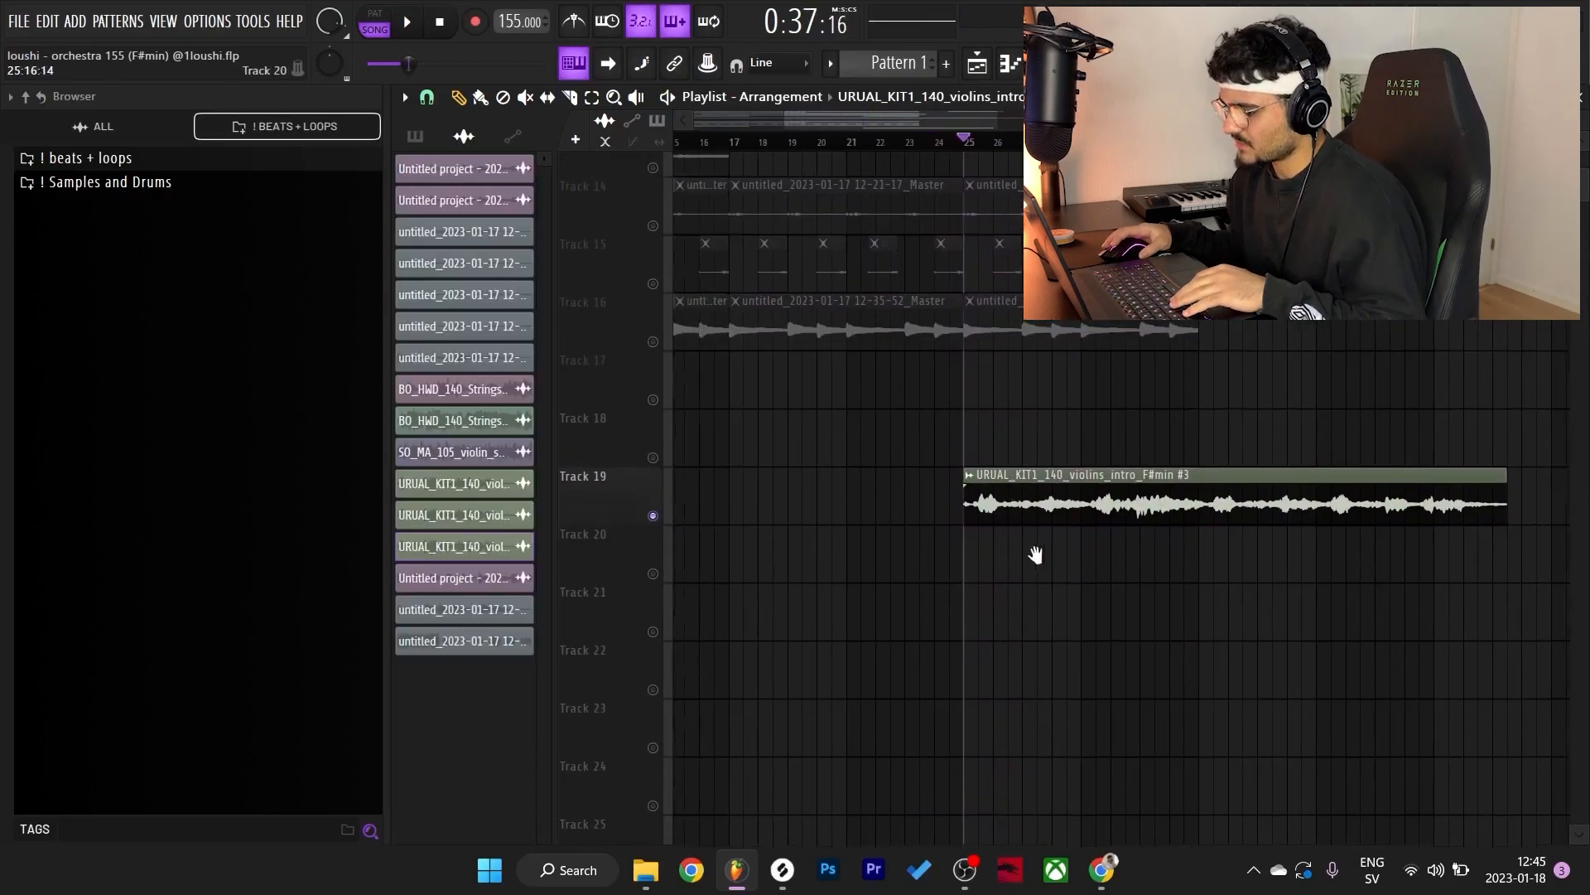
{"action": "double_click", "coordinate": [1023, 510]}
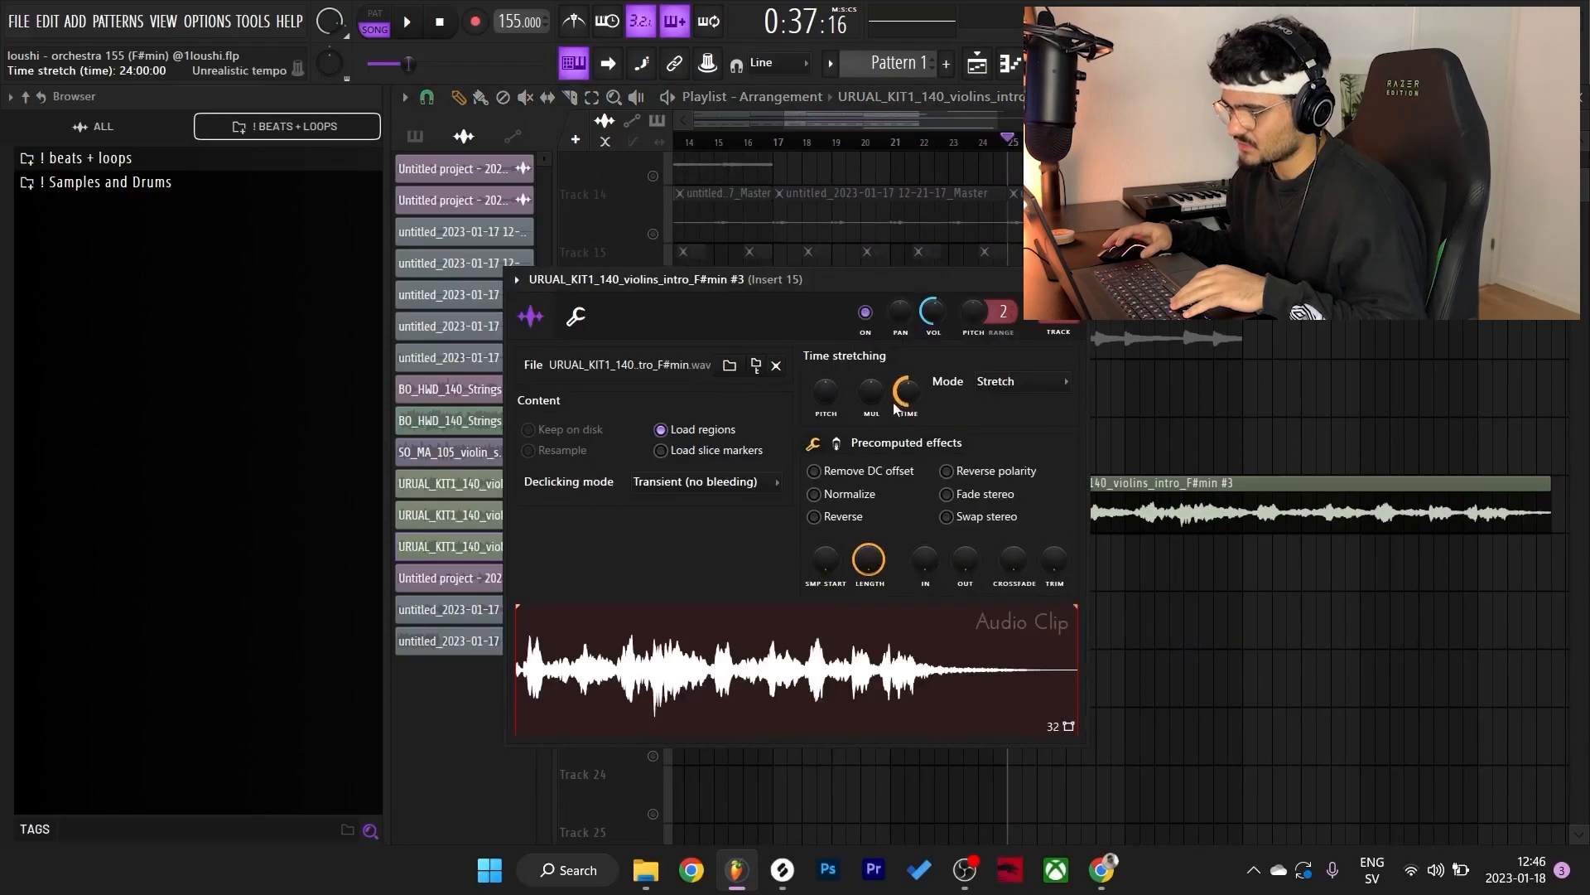
{"action": "key", "text": "Escape"}
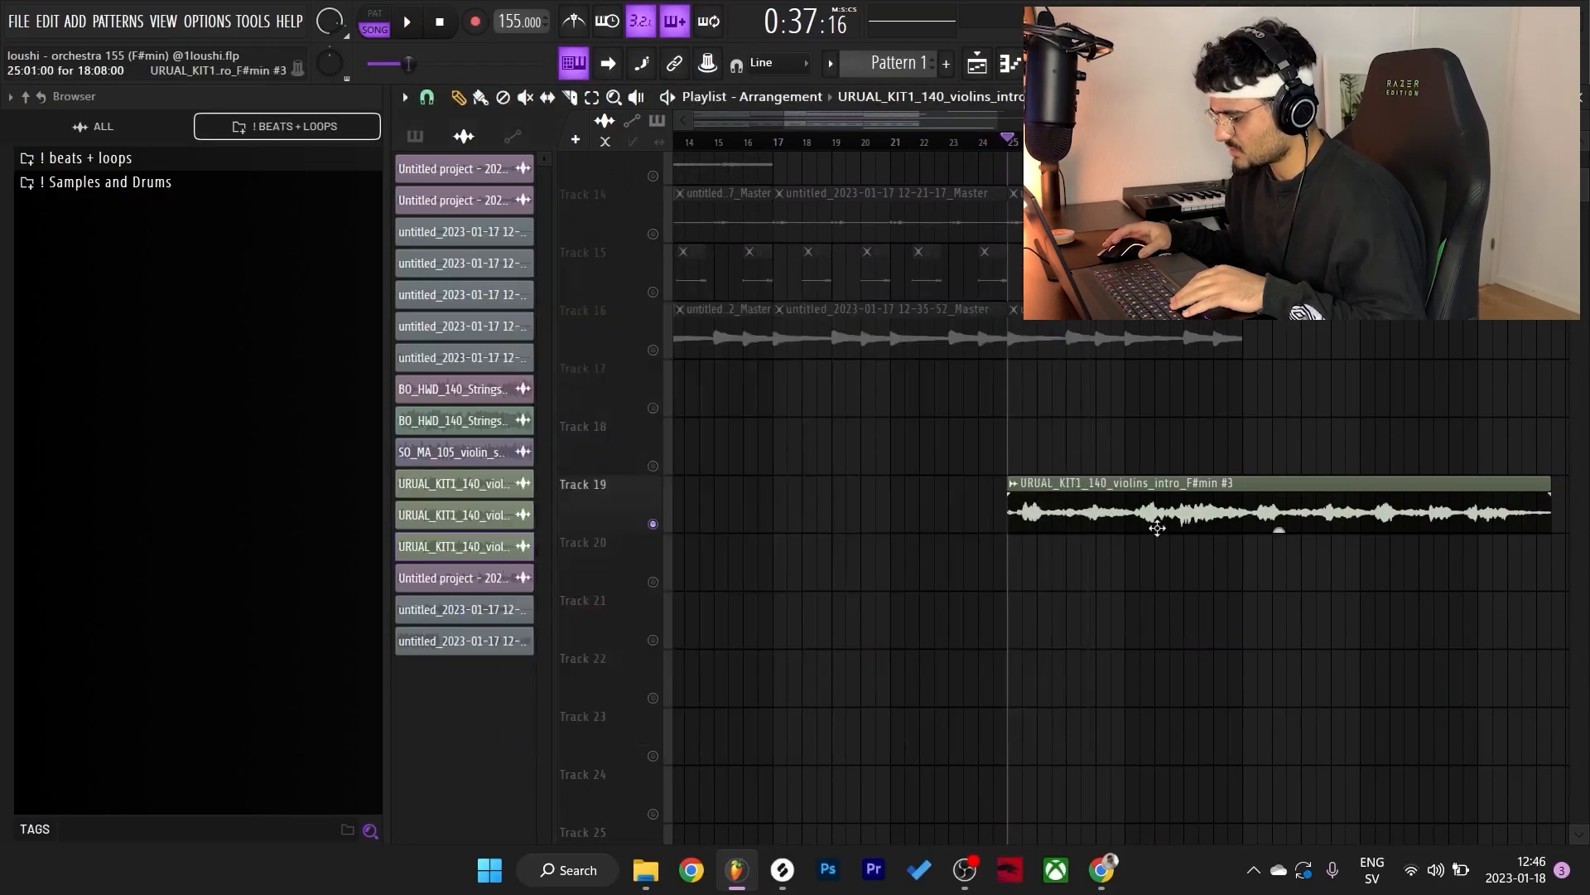
{"action": "key", "text": "space"}
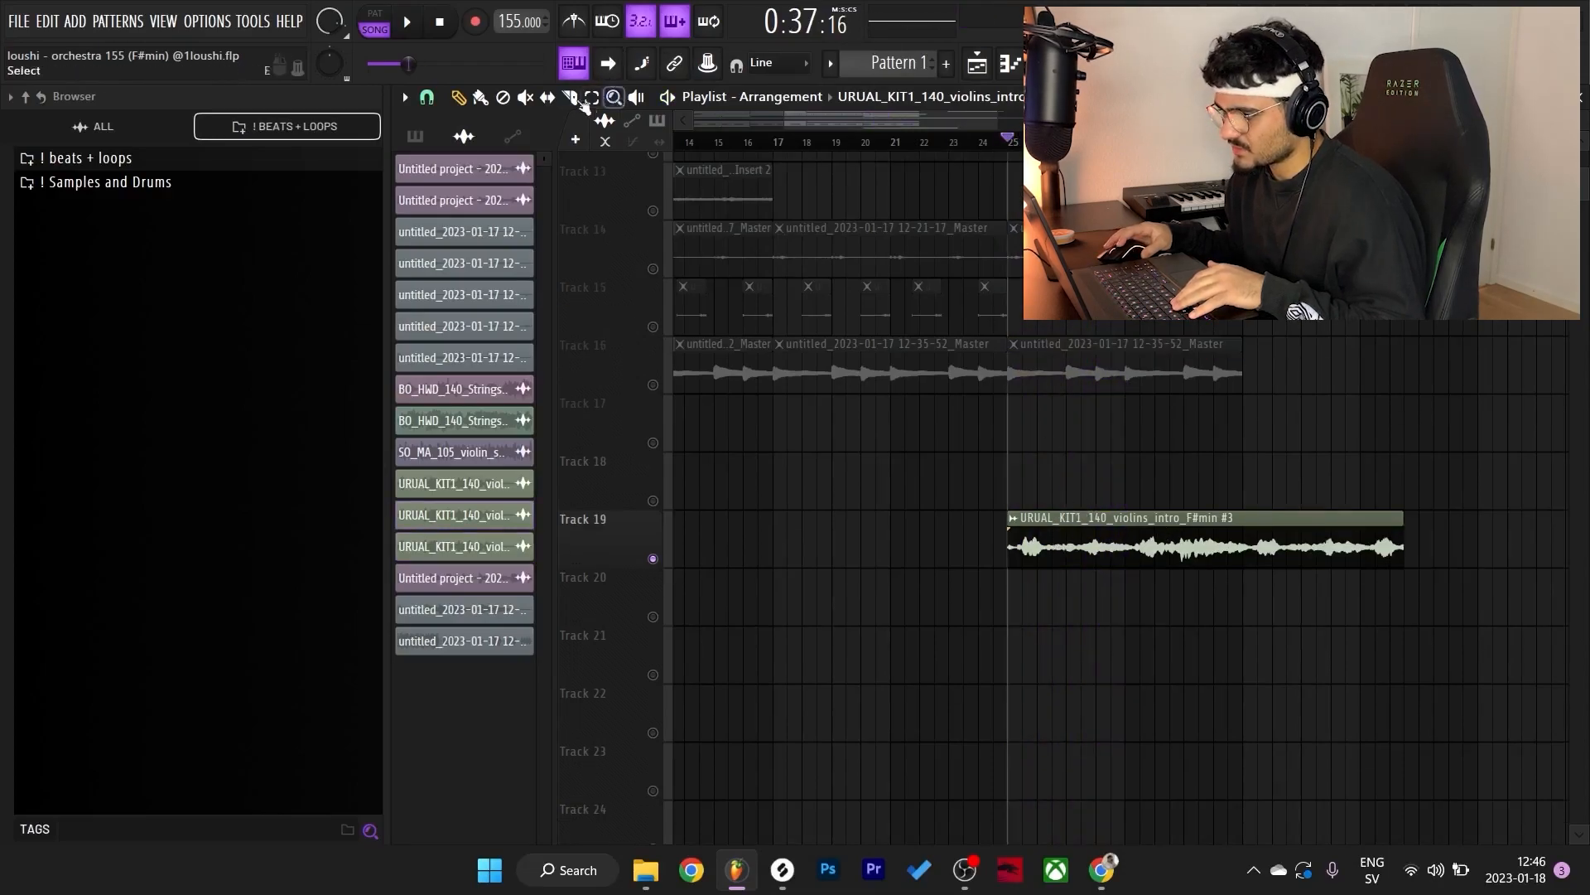
- Slice the Track 19 violin clip at bar 27, delete the part after the cut, and play the remaining two bars
{"action": "left_click_drag", "start_coordinate": [1066, 733], "coordinate": [1075, 482]}
{"action": "key", "text": "b"}
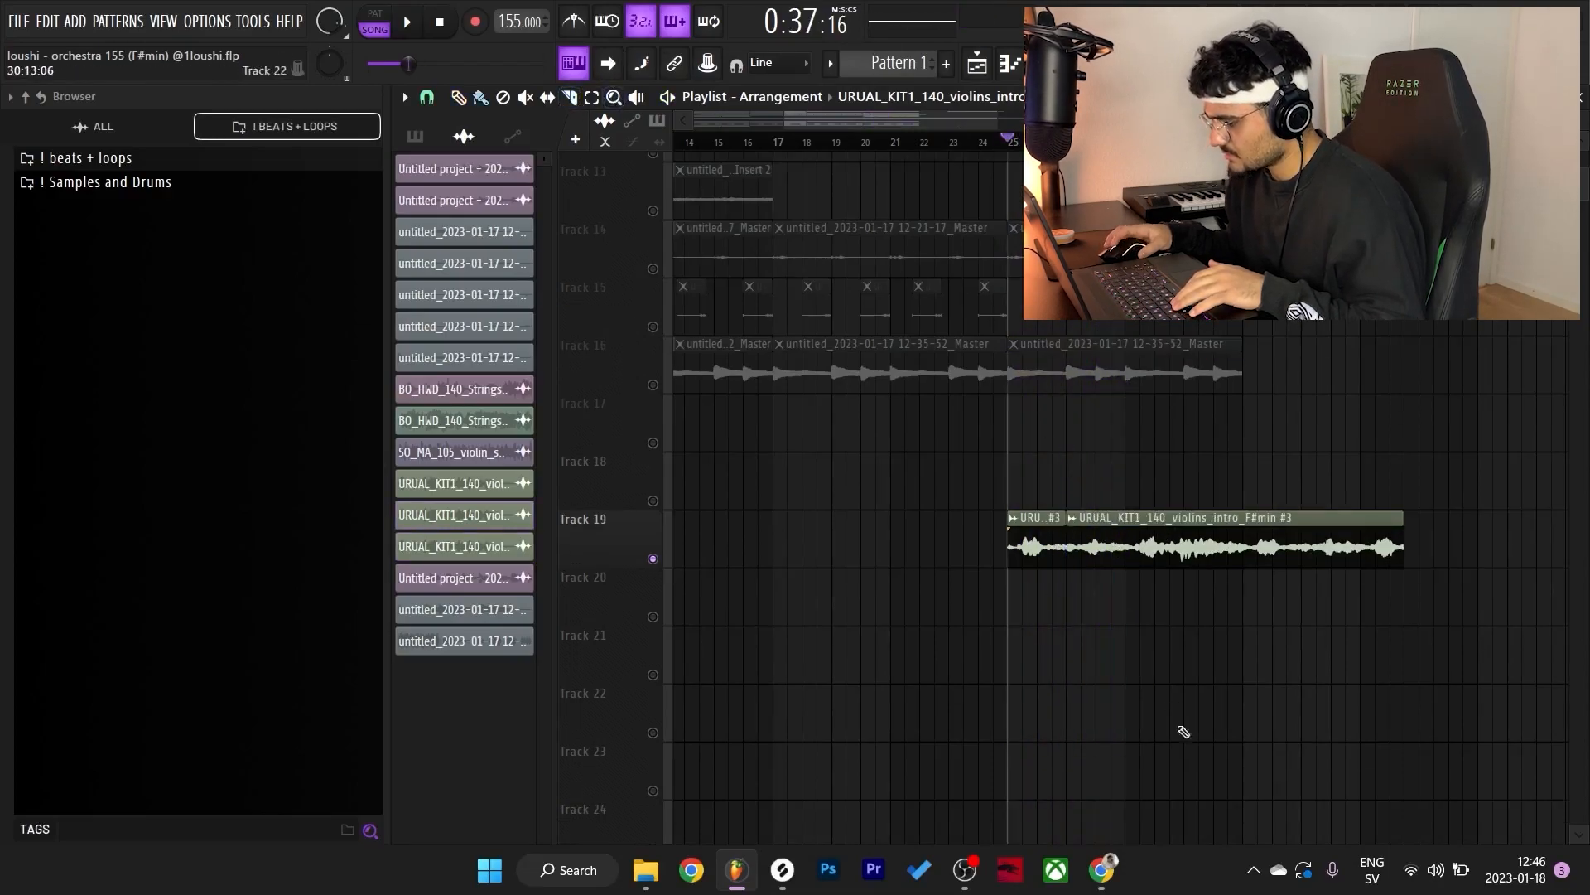
{"action": "key", "text": "p"}
{"action": "right_click", "coordinate": [1195, 558]}
{"action": "key", "text": "space"}
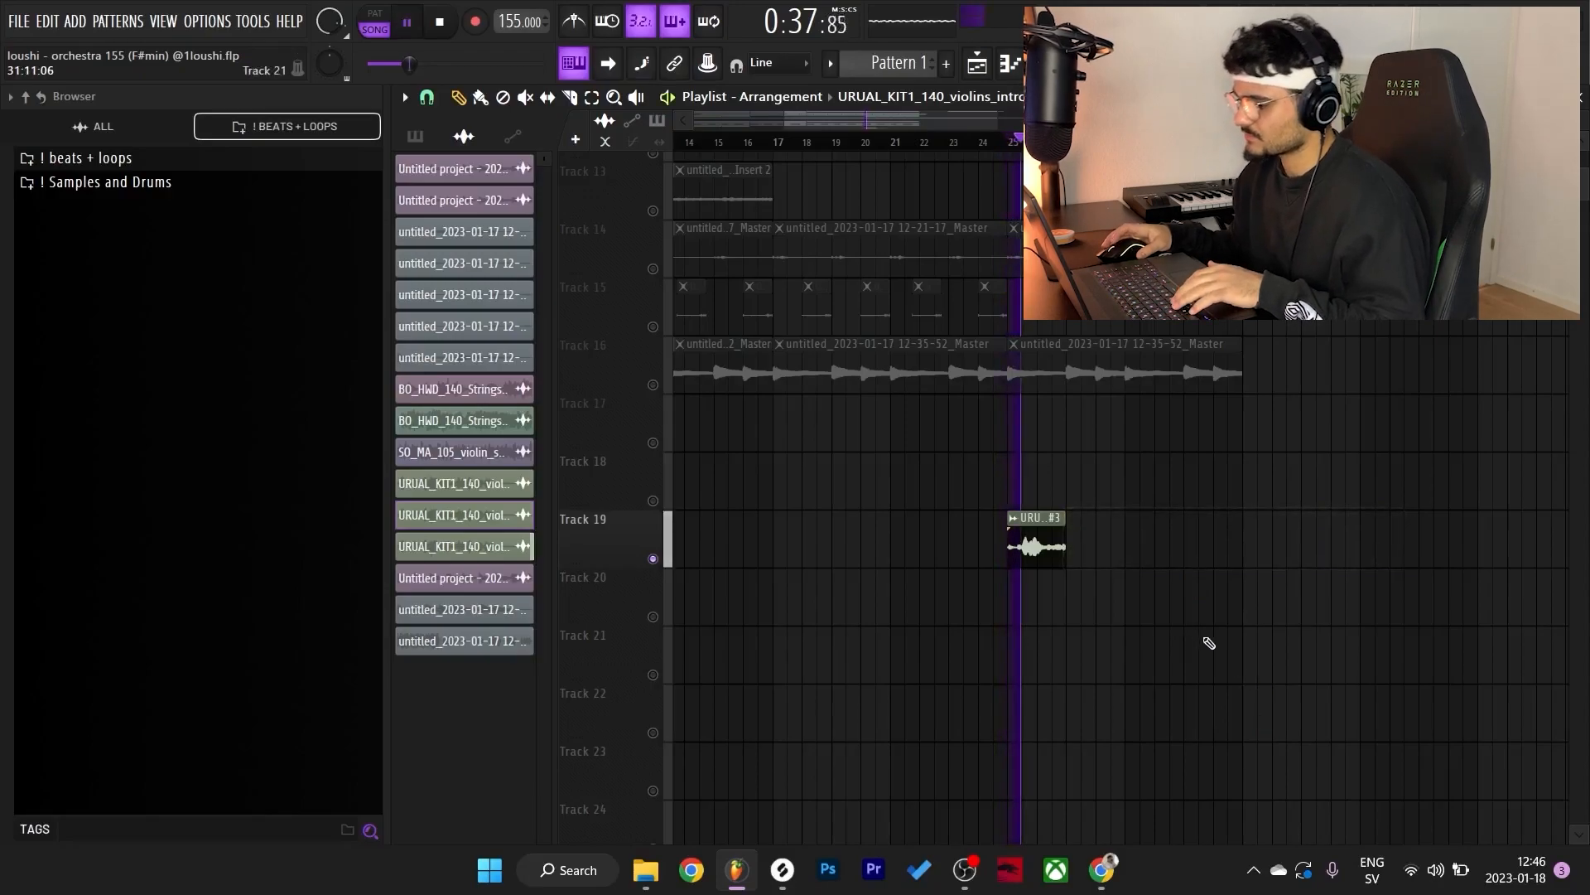
{"action": "key", "text": "space"}
- Duplicate the two-bar violin piece three times to fill bars 25 to 33, and move all four clips to Track 18
{"action": "left_click_drag", "start_coordinate": [1172, 559], "coordinate": [944, 544], "text": "ctrl"}
{"action": "key", "text": "ctrl+b"}
{"action": "key", "text": "ctrl+b"}
{"action": "key", "text": "ctrl+b"}
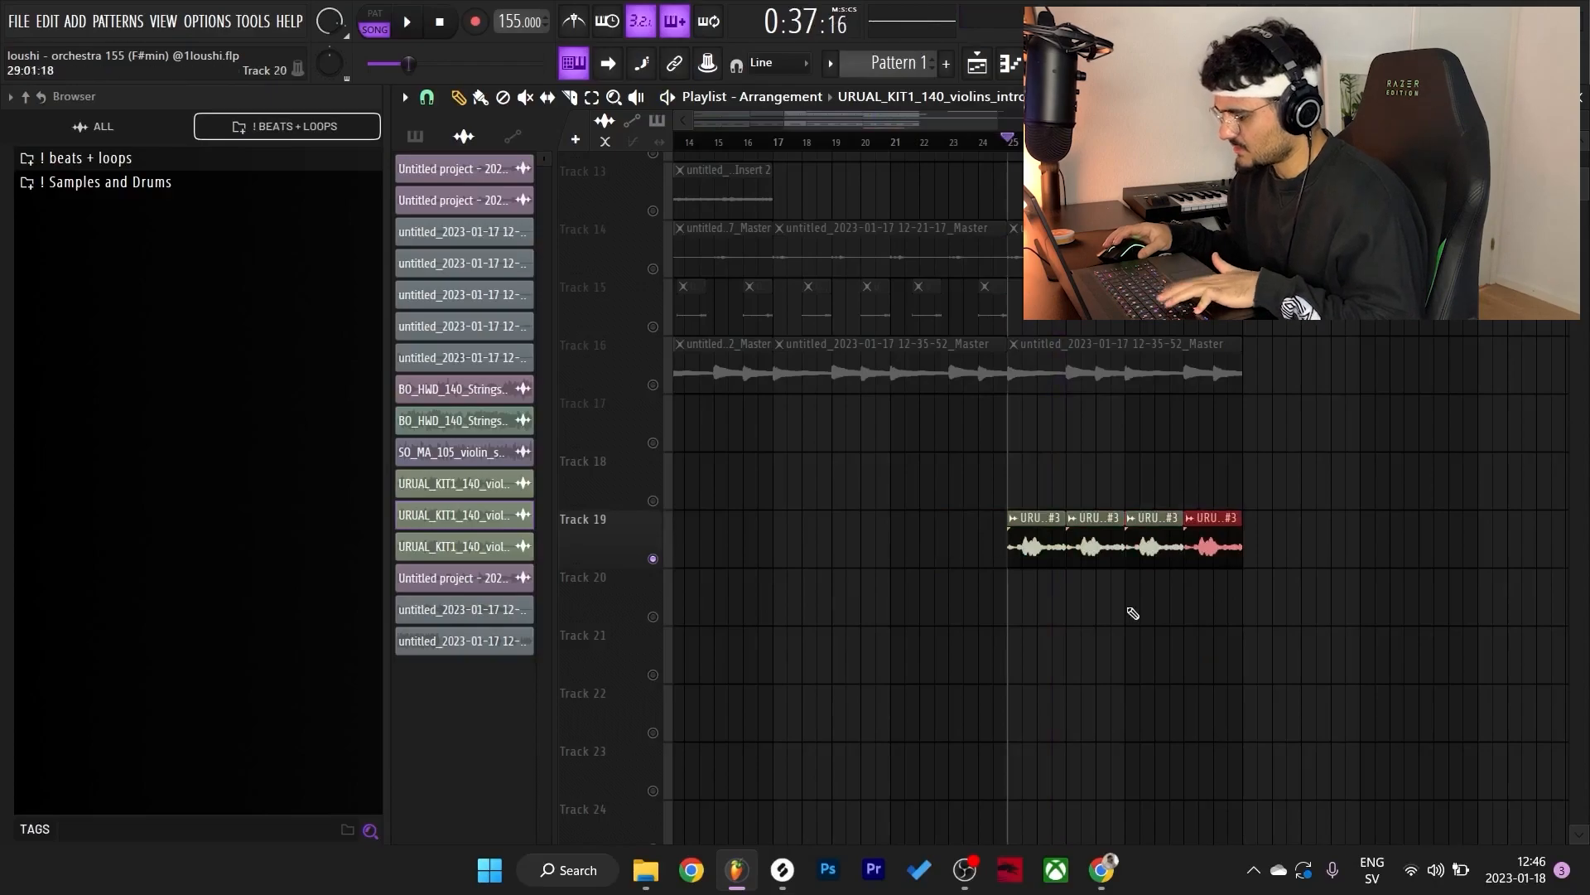
{"action": "left_click_drag", "start_coordinate": [1299, 621], "coordinate": [857, 526]}
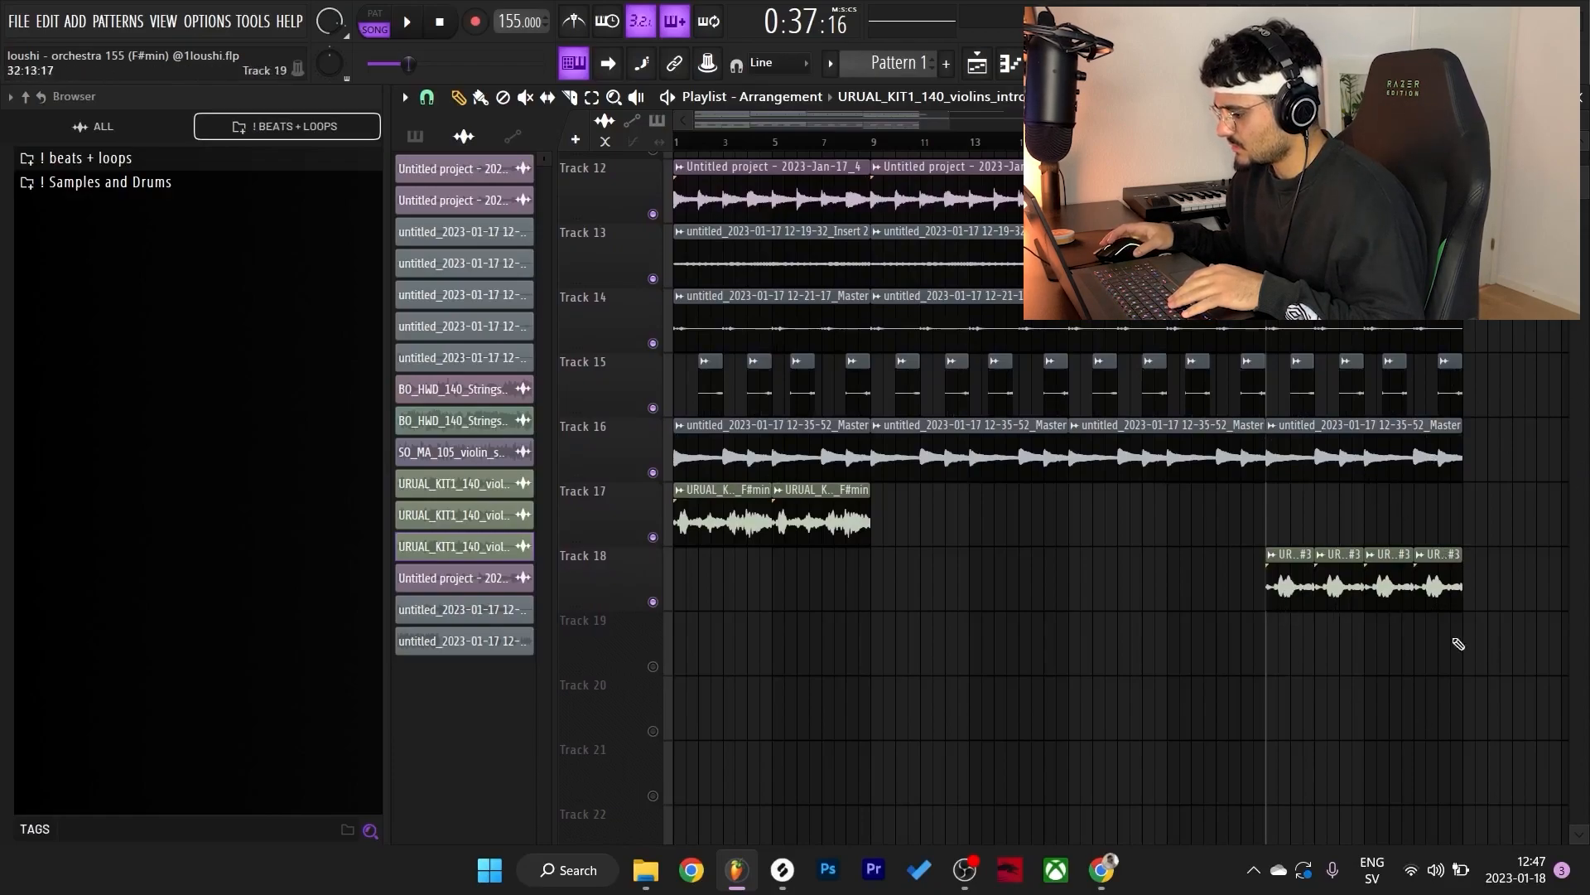
- Play the section from bar 25 with the new violin clips, and play the full arrangement from the start
{"action": "key", "text": "space"}
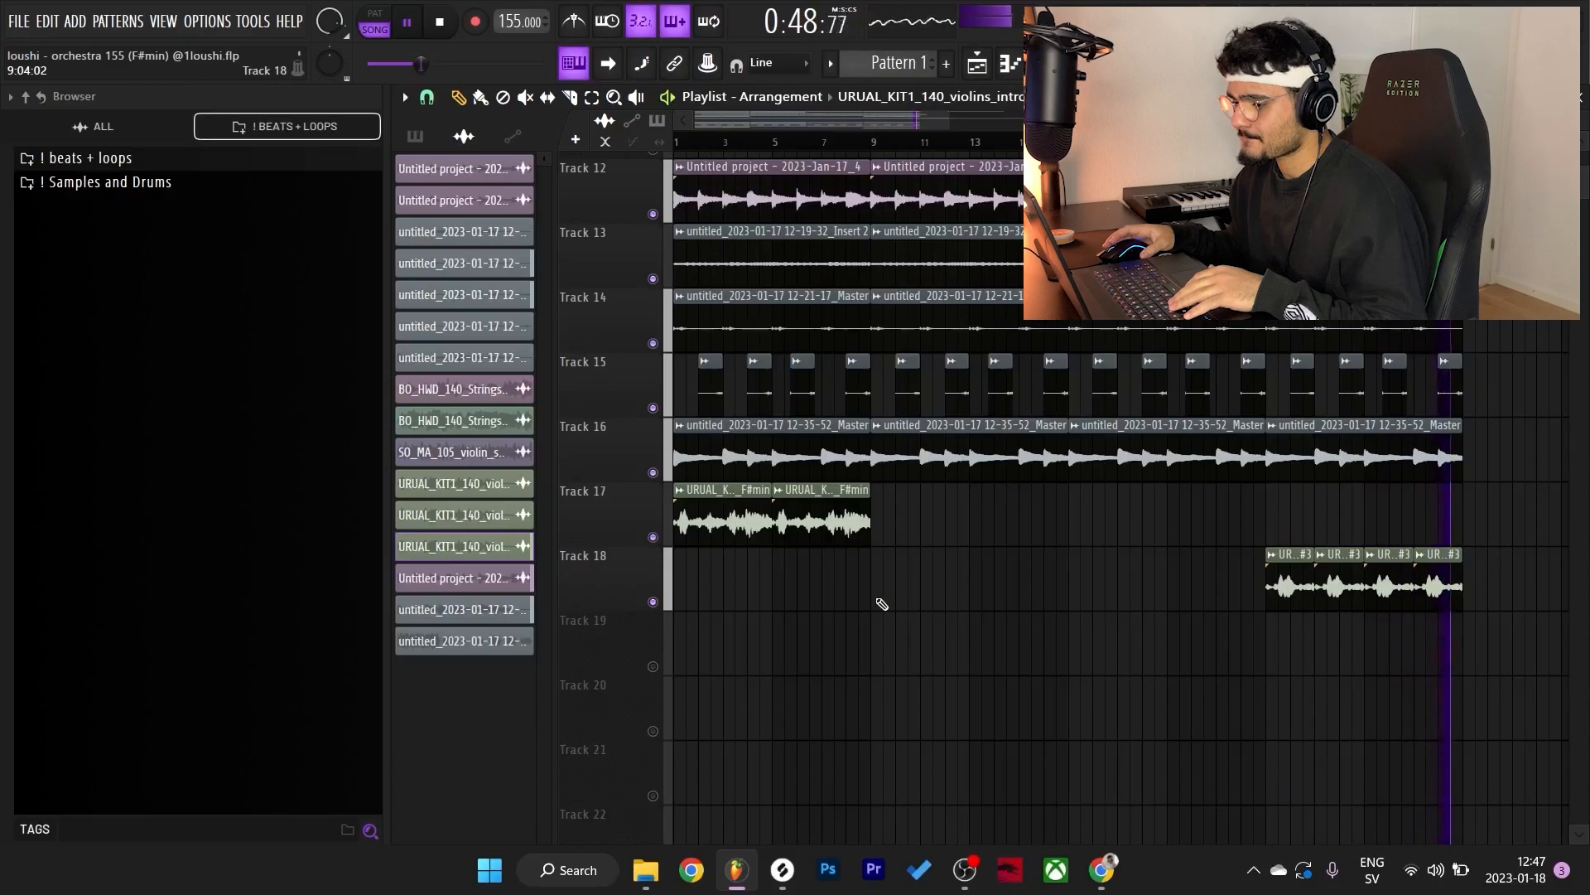
{"action": "key", "text": "space"}
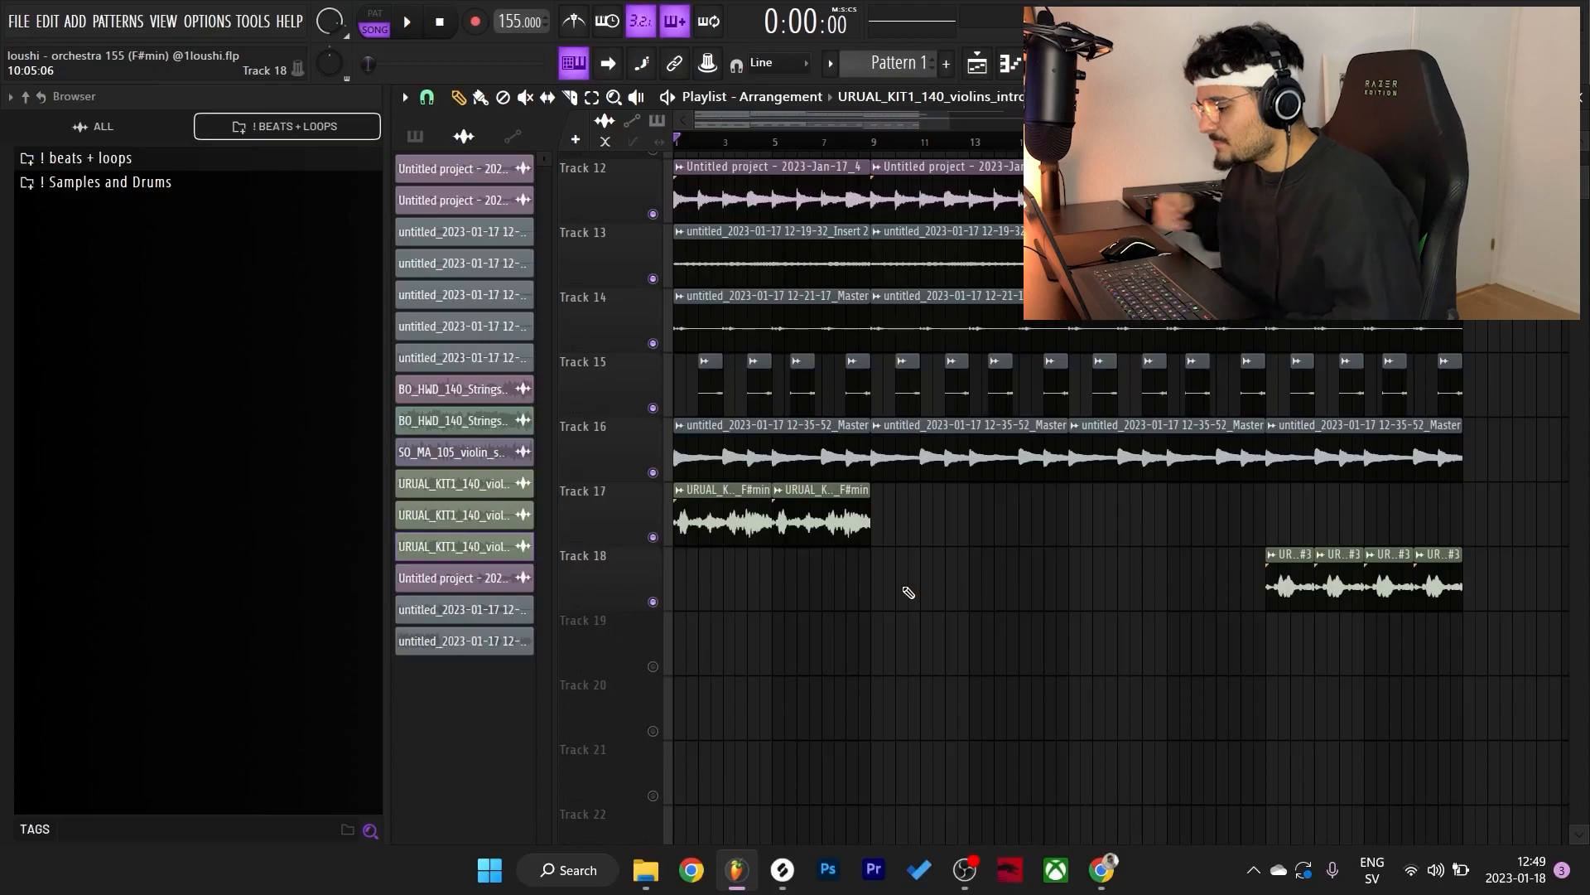
{"action": "left_click", "coordinate": [824, 139]}
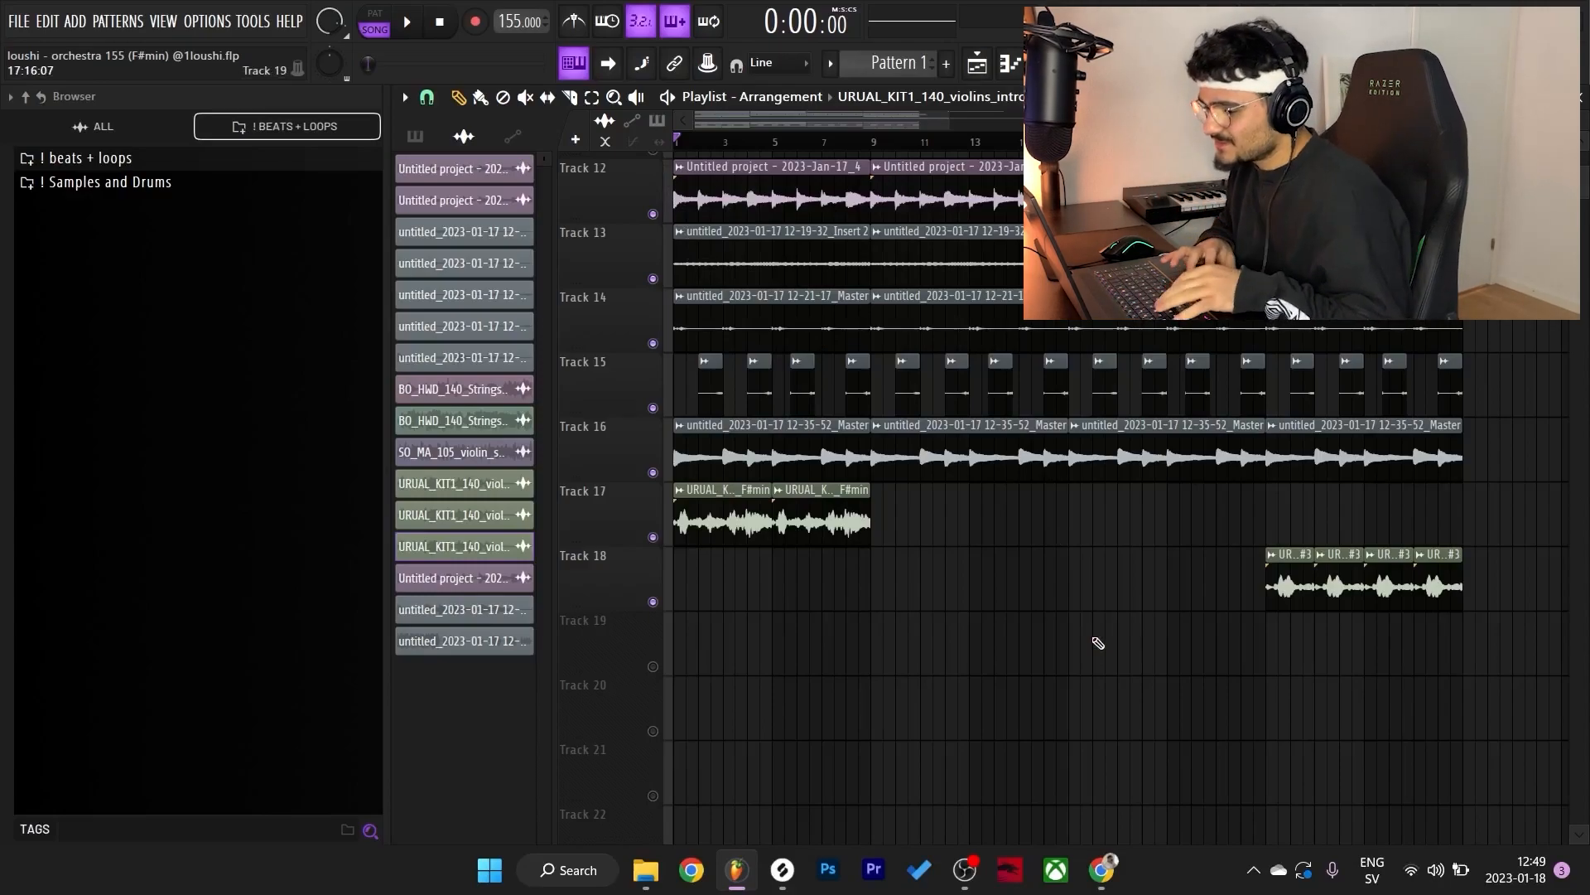
{"action": "key", "text": "space"}
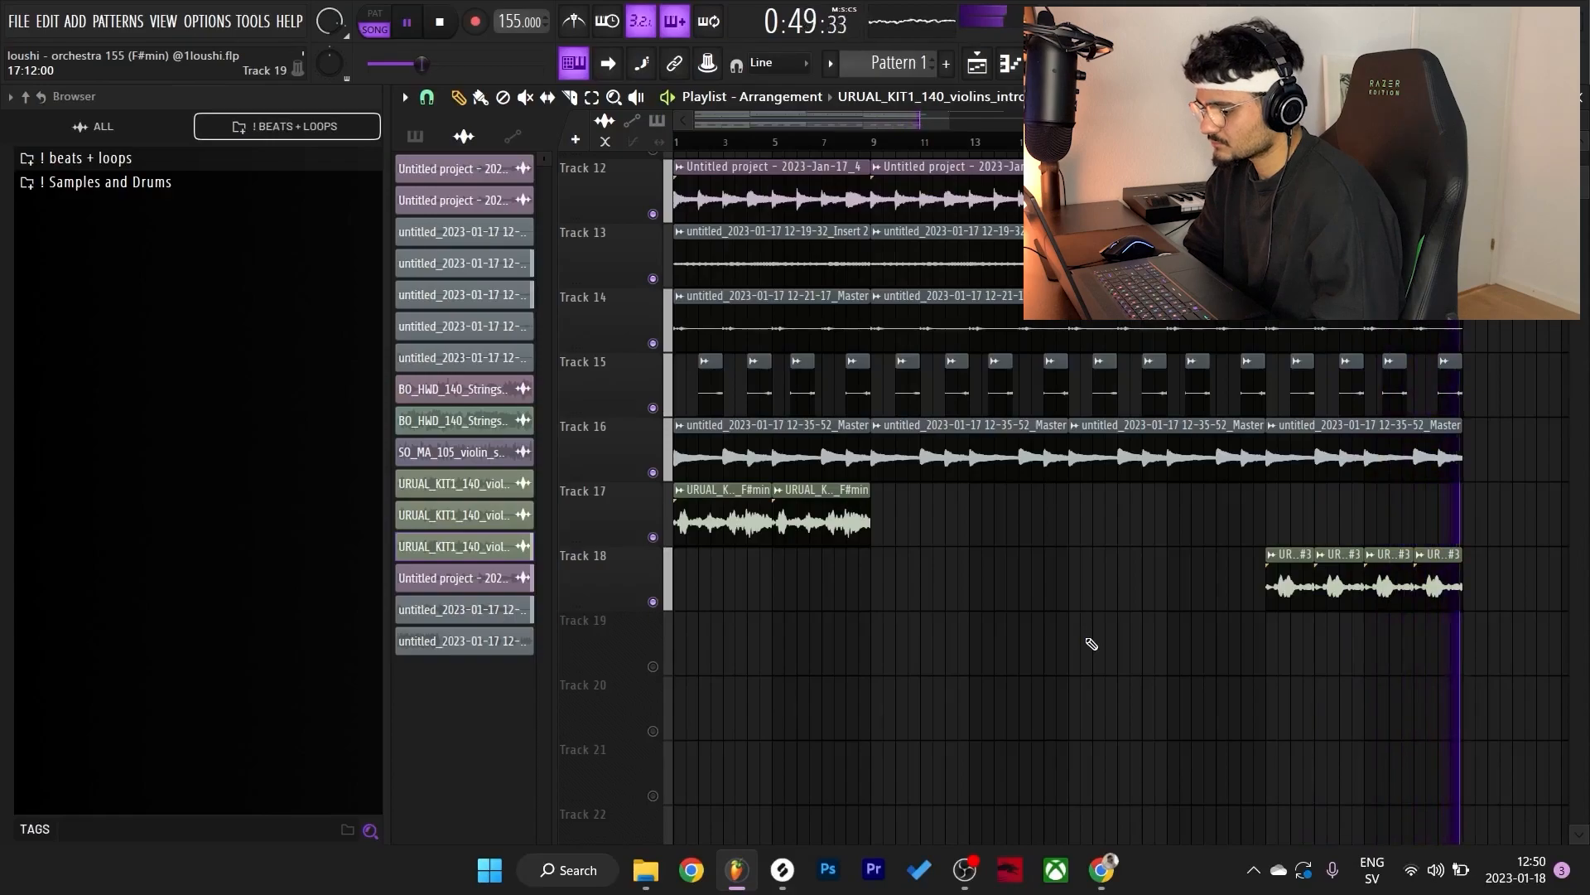
{"action": "key", "text": "space"}
- Browse ! Samples and Drums to the ! ! ! Chords folder in ONE SHOT KITS and preview Drums 164, Drums 162 and Drums 117
{"action": "left_click", "coordinate": [124, 182]}
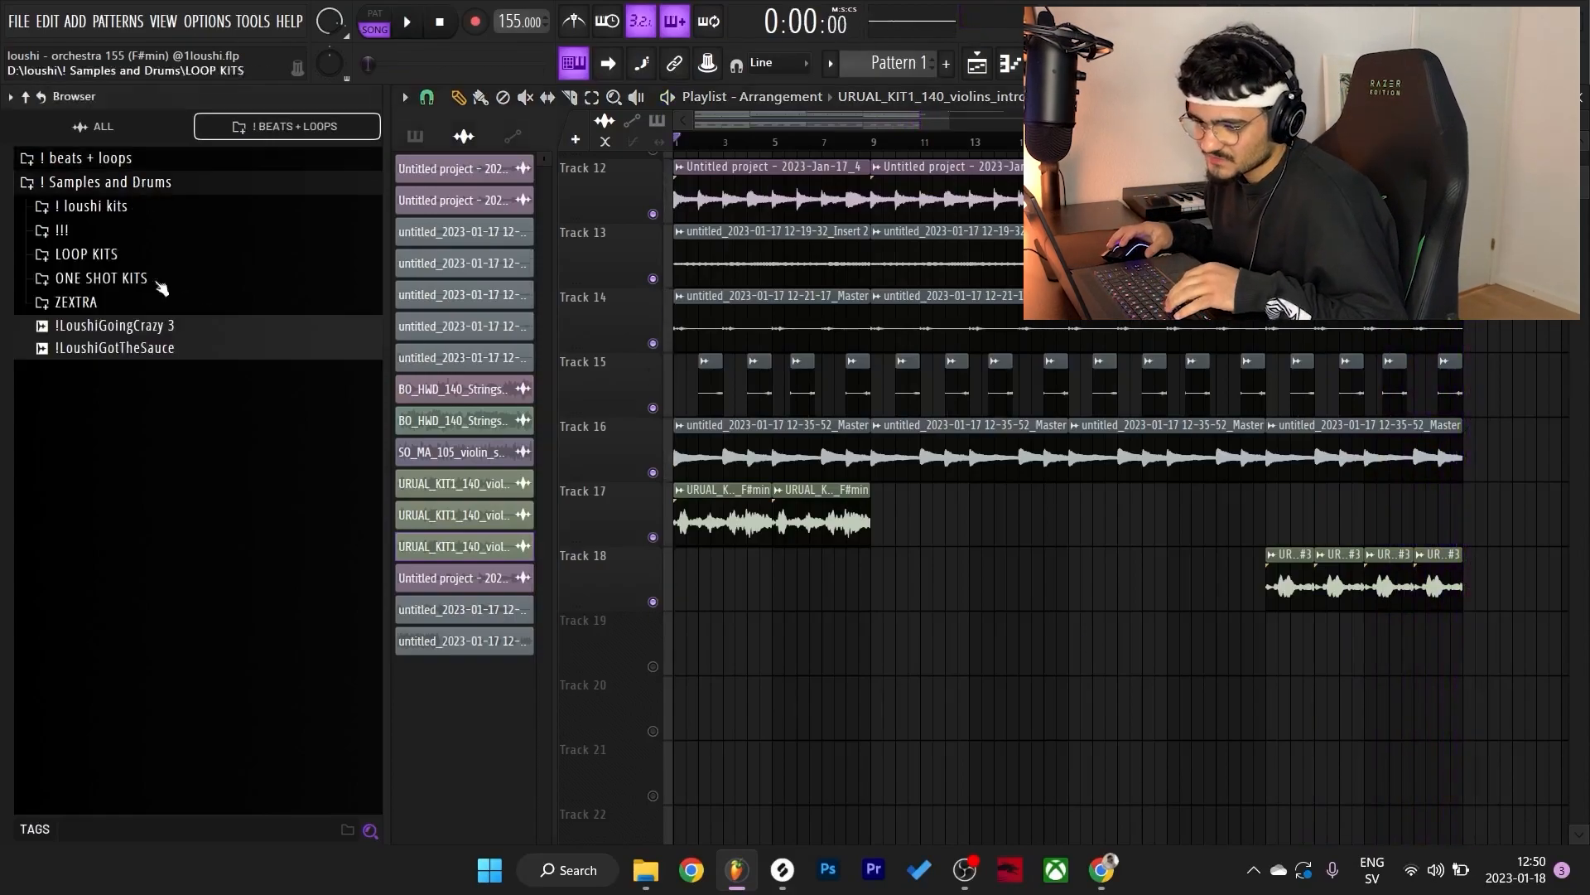
{"action": "left_click", "coordinate": [97, 230]}
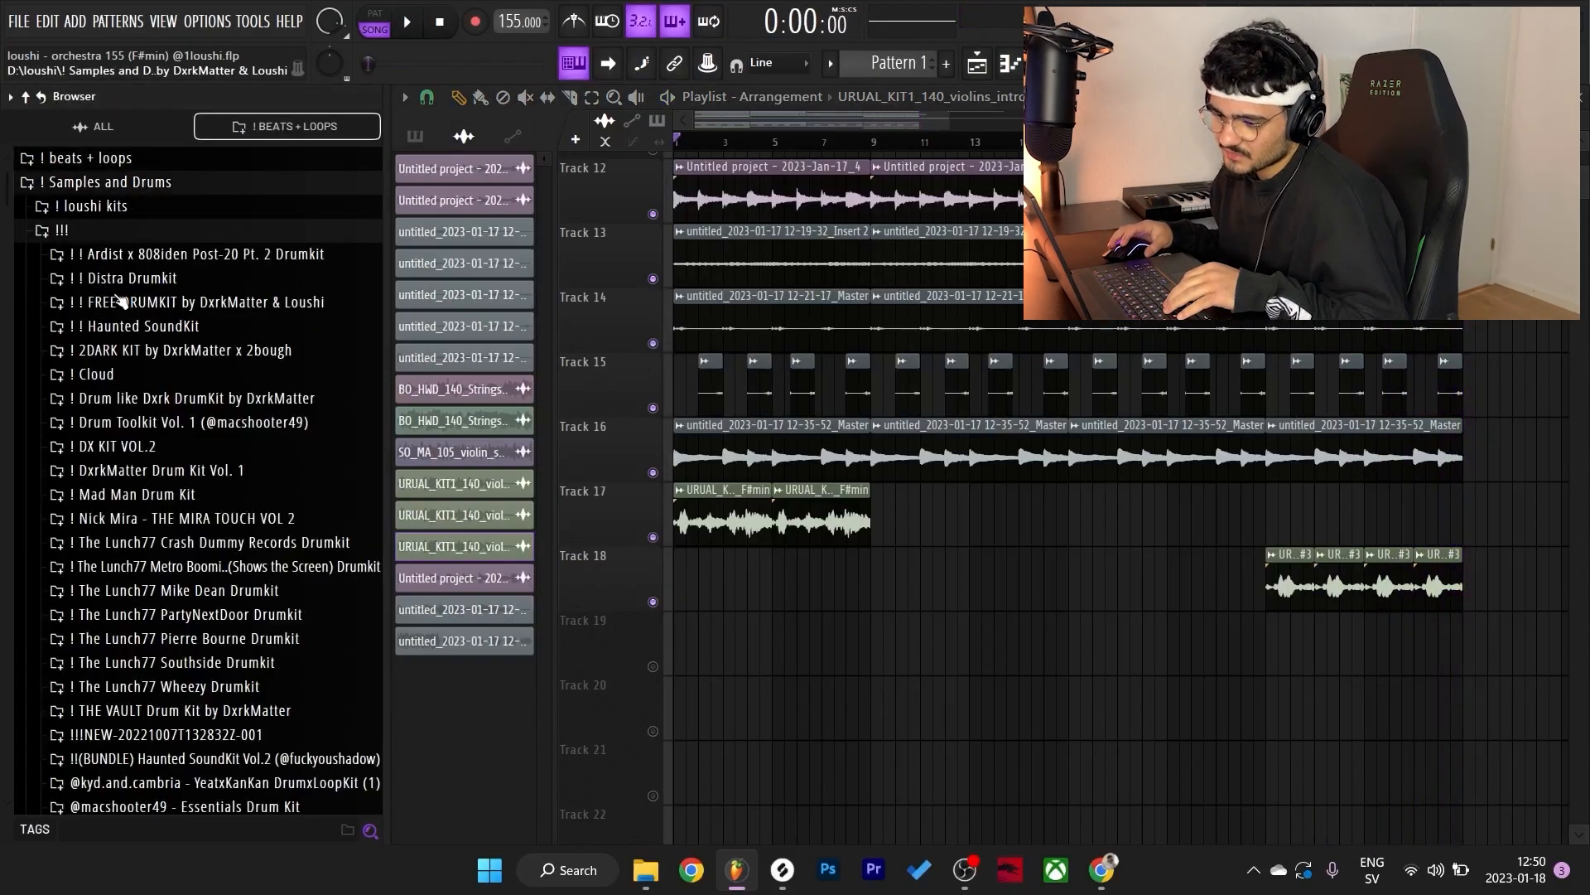
{"action": "scroll", "coordinate": [219, 550], "scroll_direction": "down", "scroll_amount": 10}
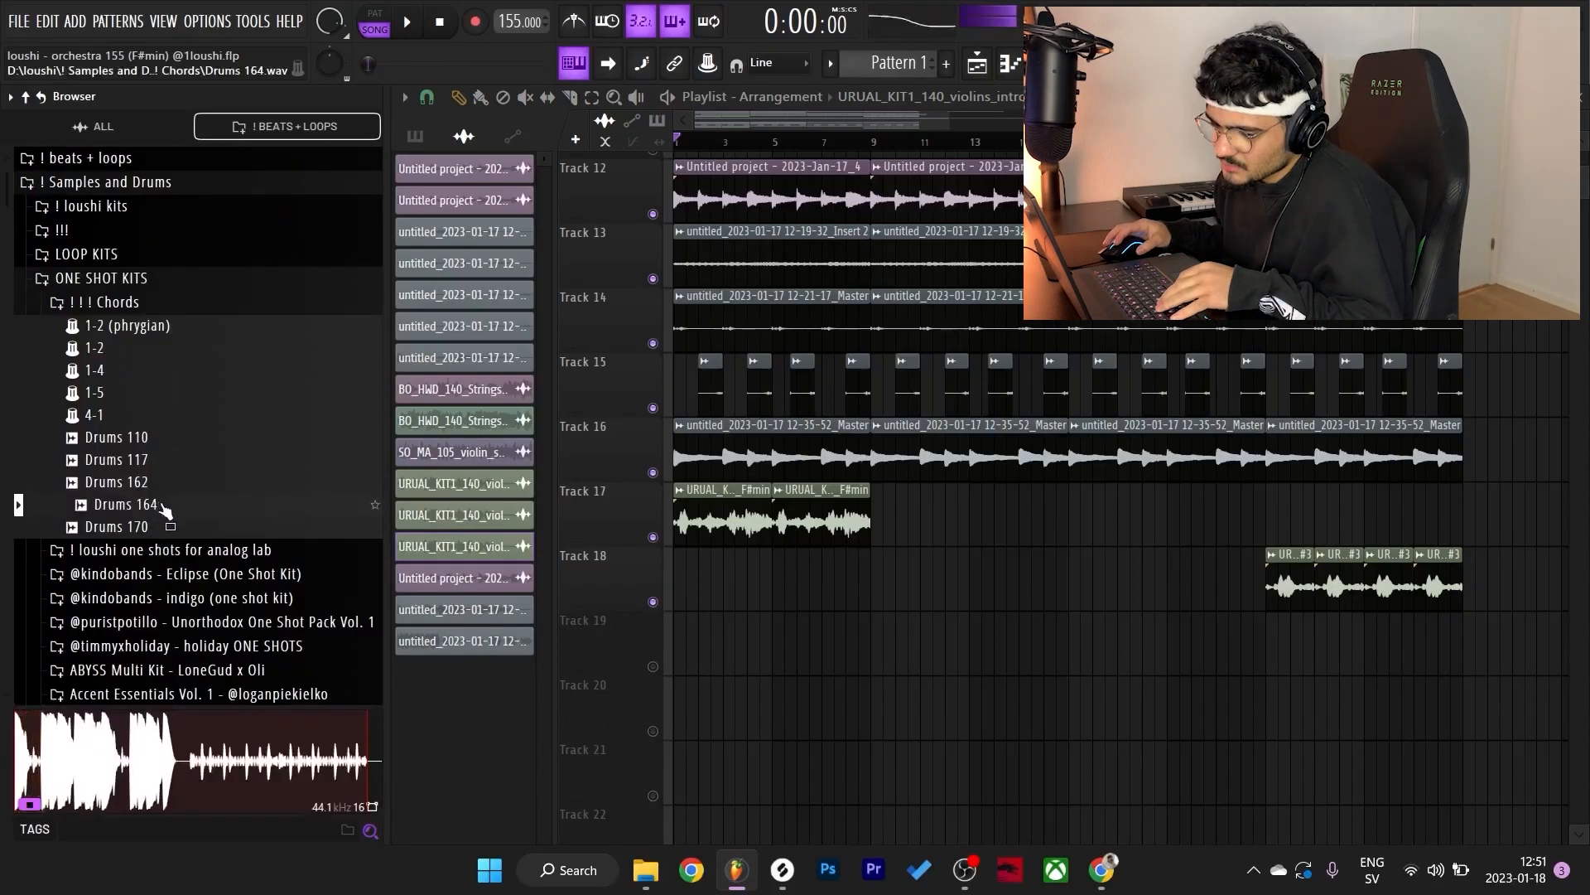
{"action": "left_click", "coordinate": [159, 482]}
{"action": "left_click", "coordinate": [158, 461]}
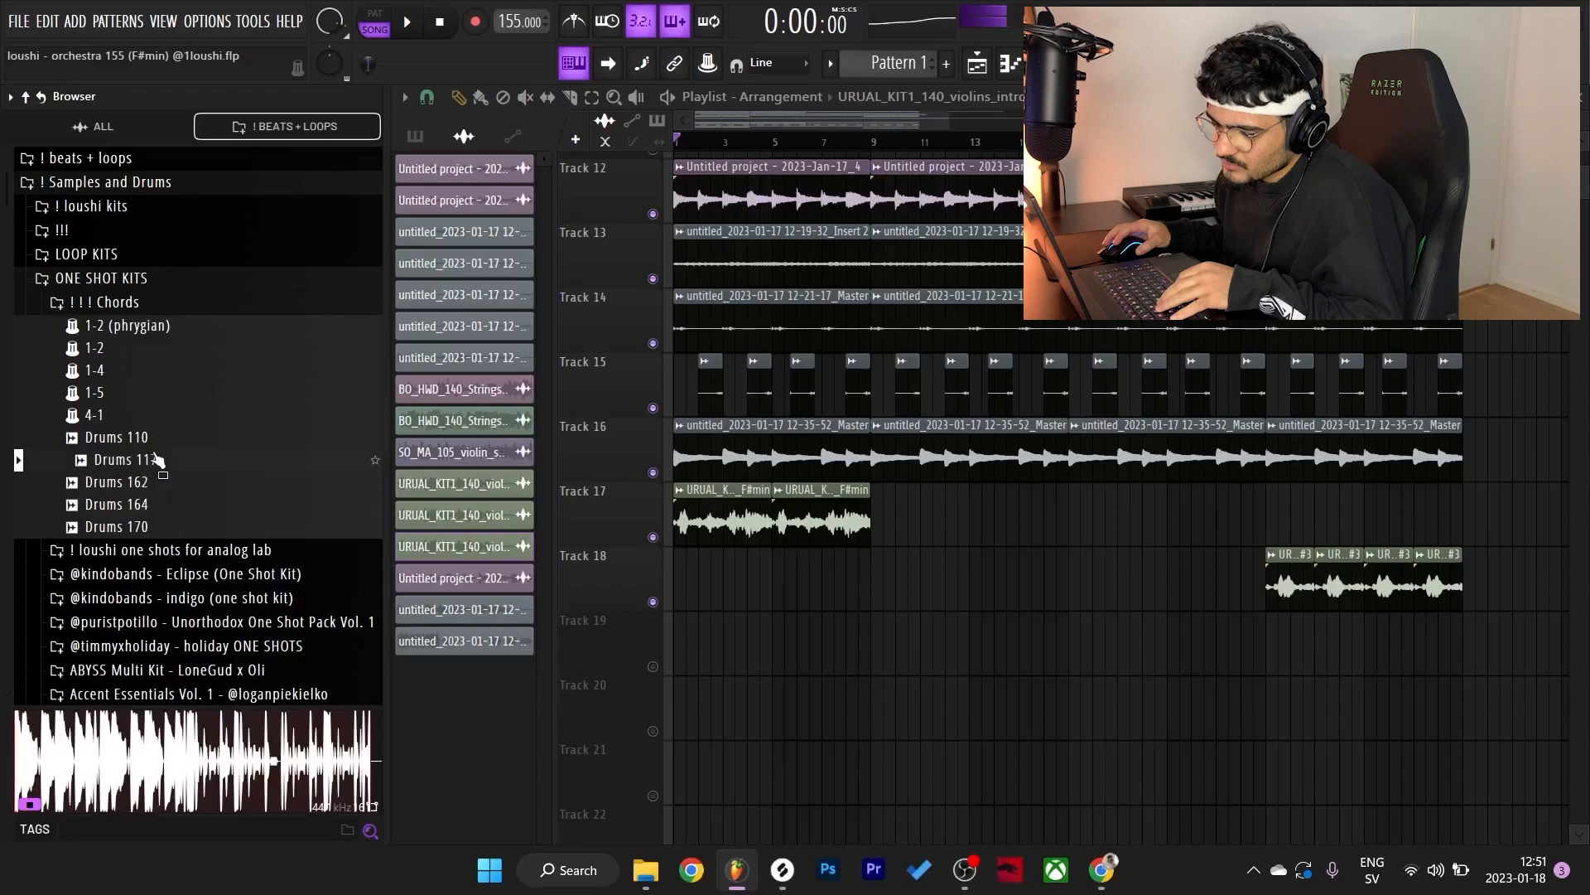
- Try the Drums 117 and Drums 164 loops with the arrangement, and delete the Drums 164 clip from Track 19
{"action": "left_click_drag", "start_coordinate": [156, 459], "coordinate": [870, 658]}
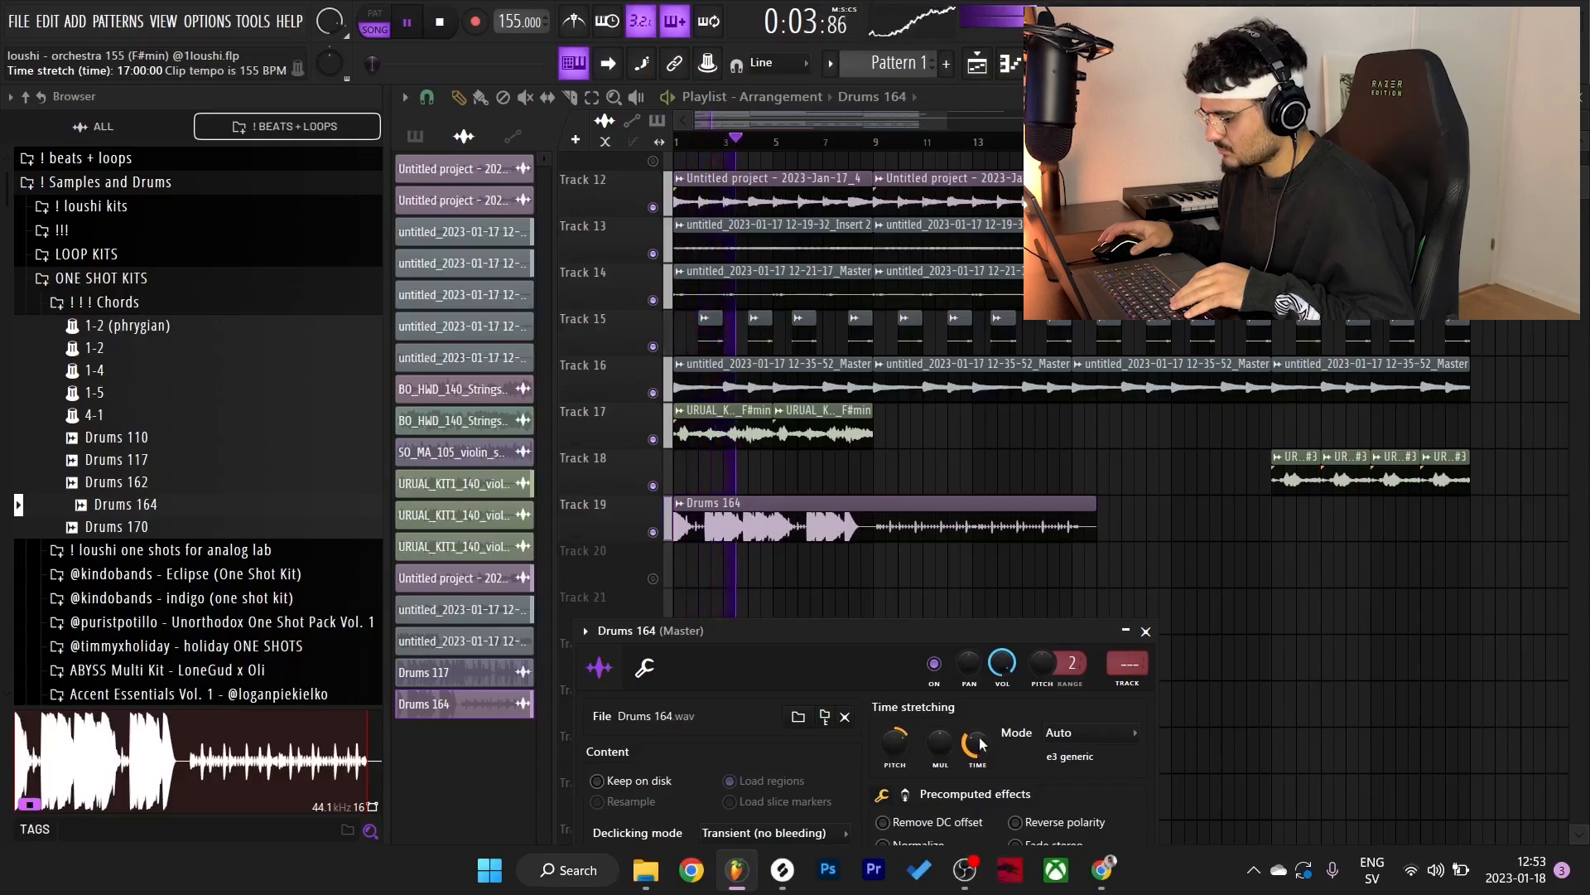
{"action": "key", "text": "space"}
{"action": "right_click", "coordinate": [767, 522]}
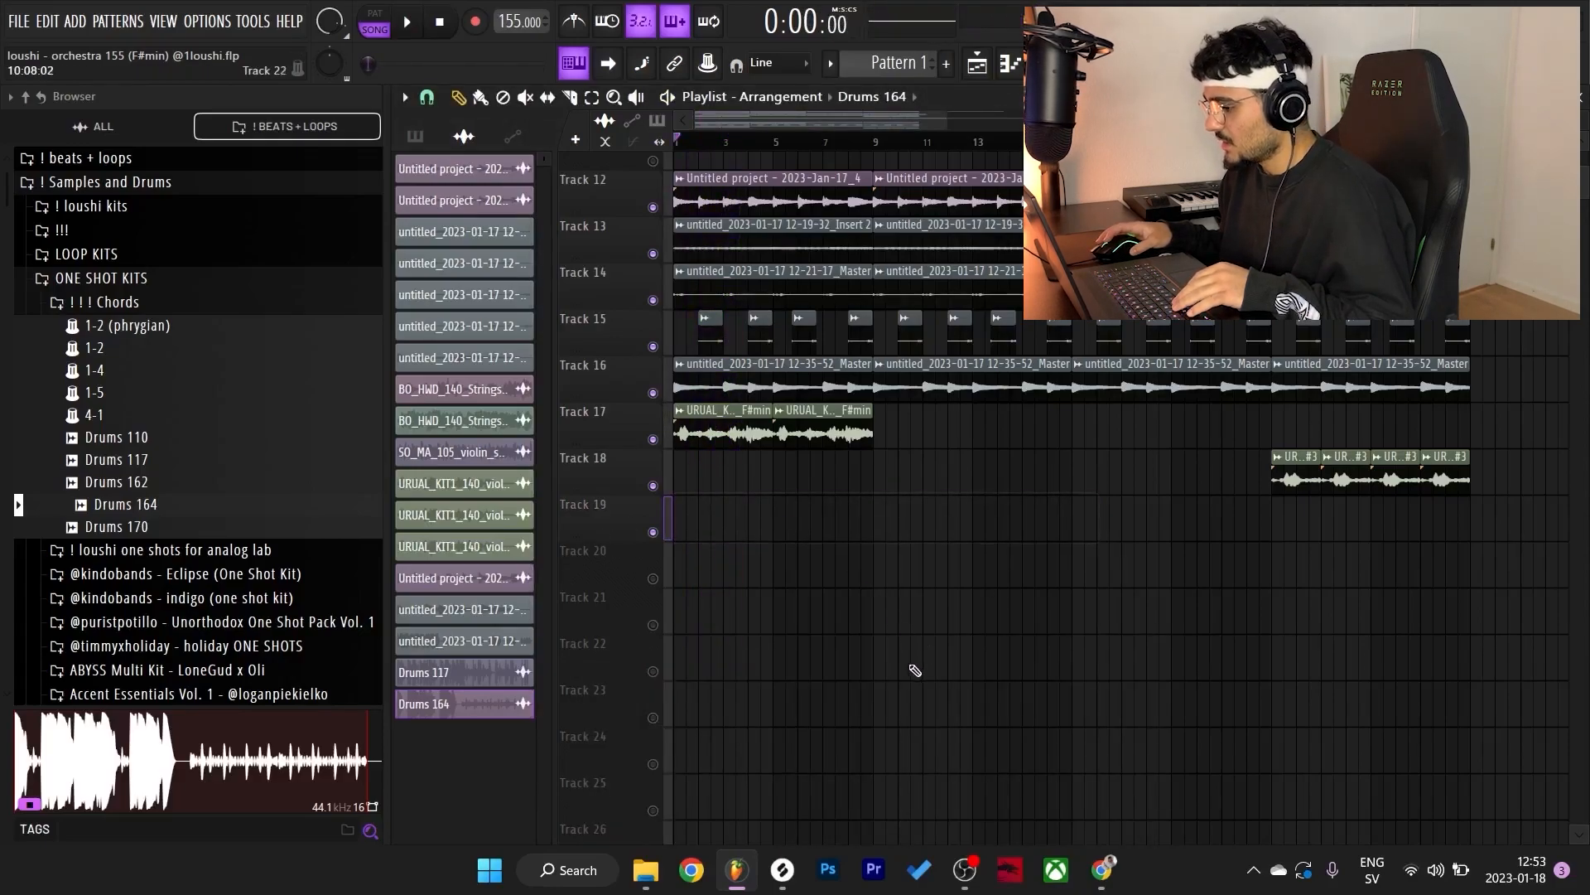